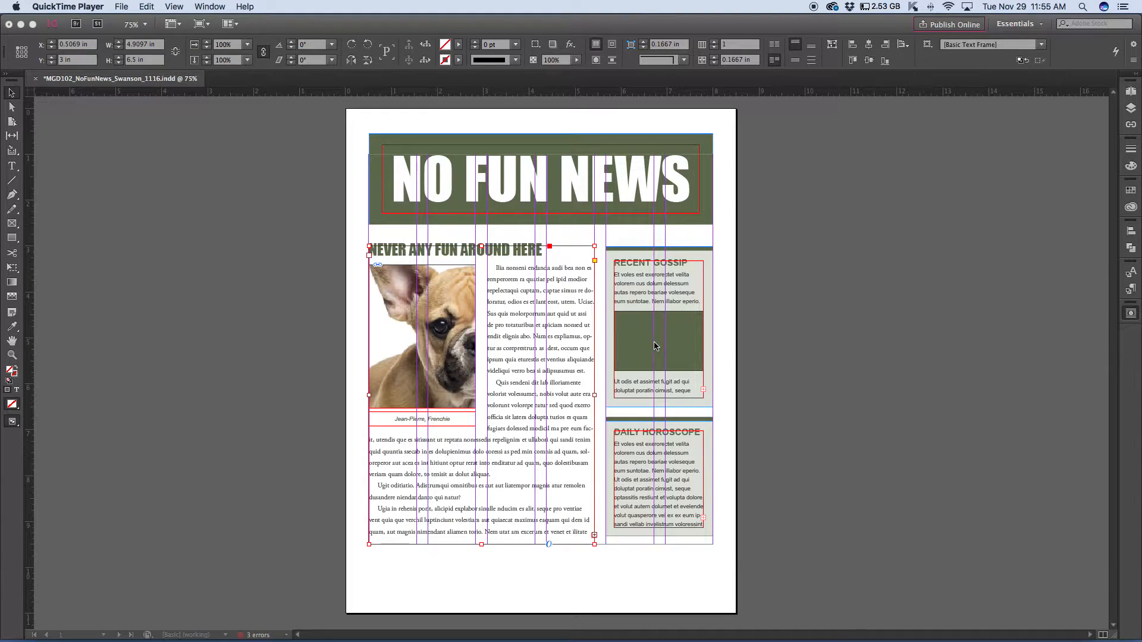
# Step: Save the newsletter document and put away the Text Wrap options
pyautogui.click(788, 350)
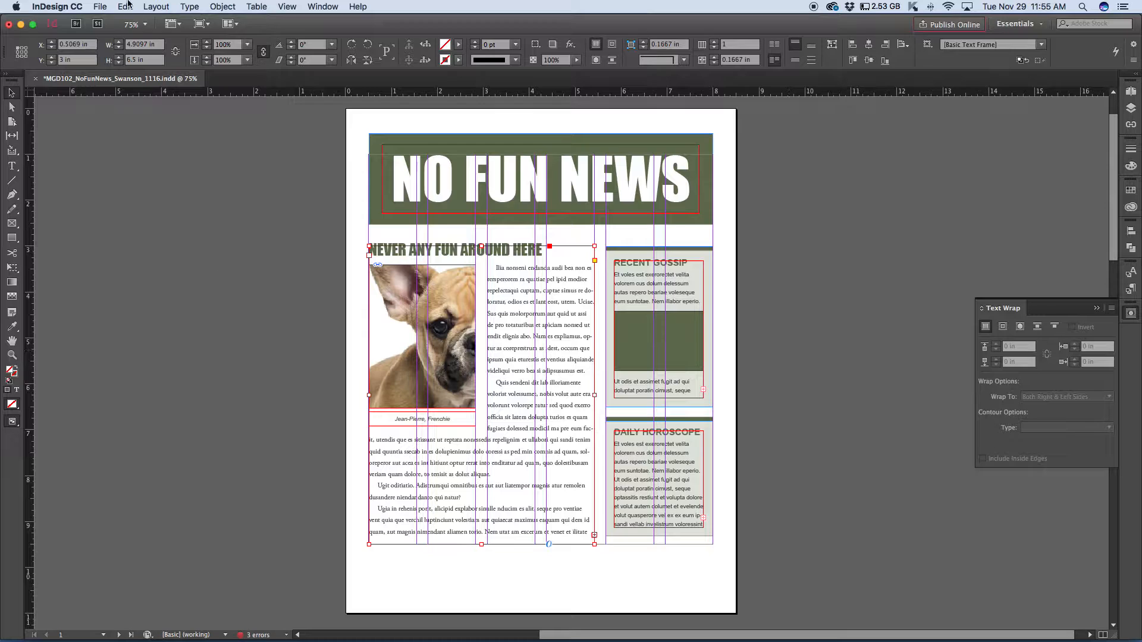
pyautogui.click(98, 8)
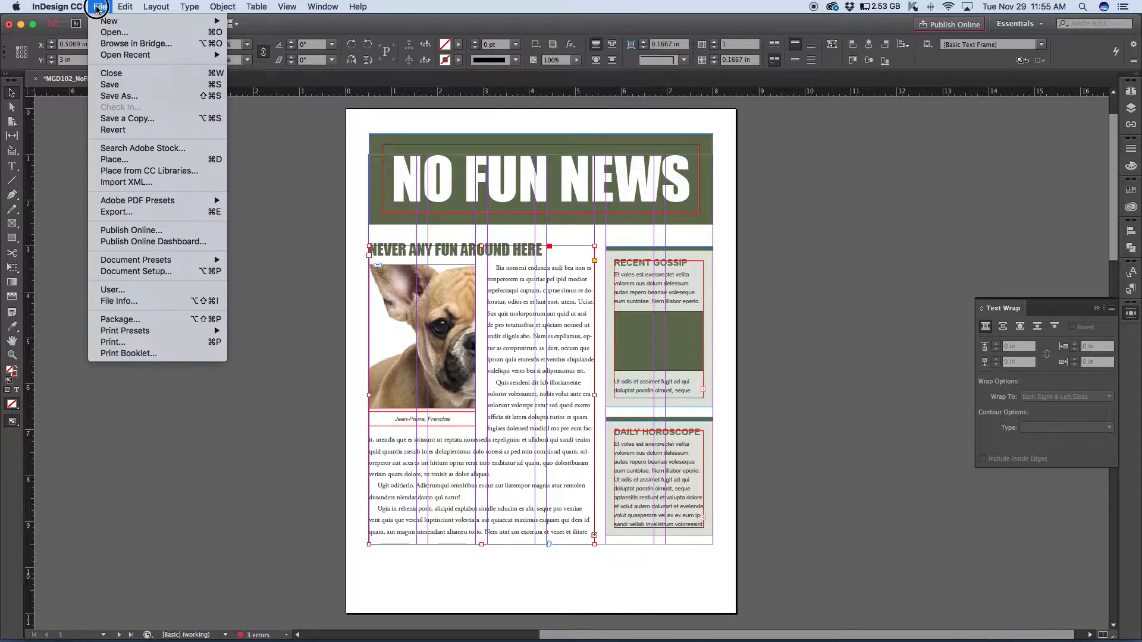
pyautogui.click(111, 86)
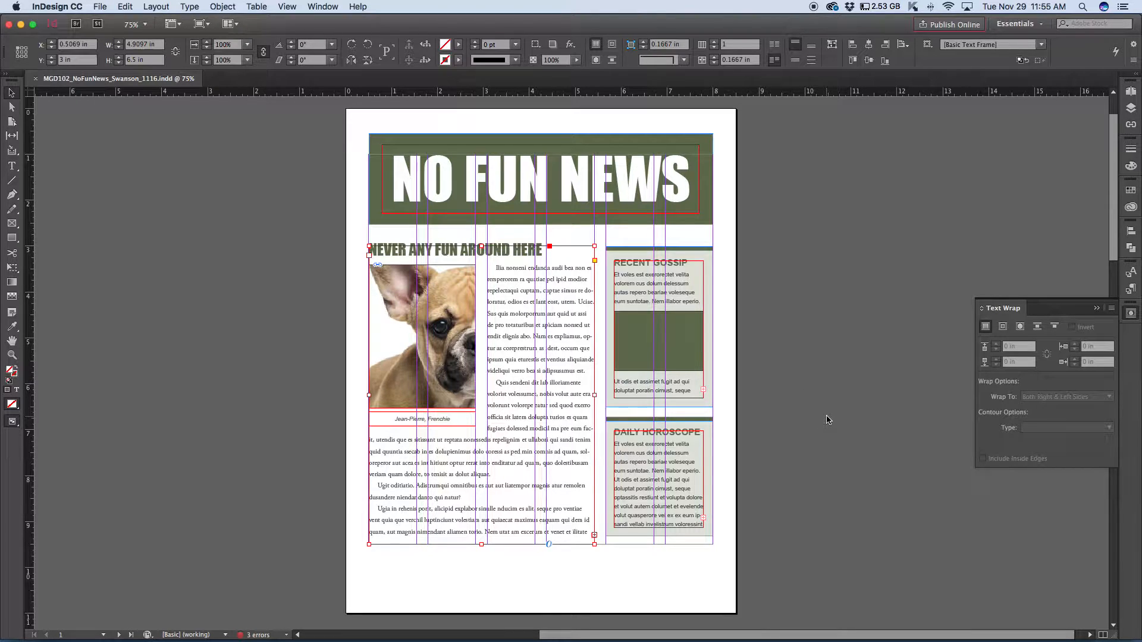
pyautogui.click(993, 308)
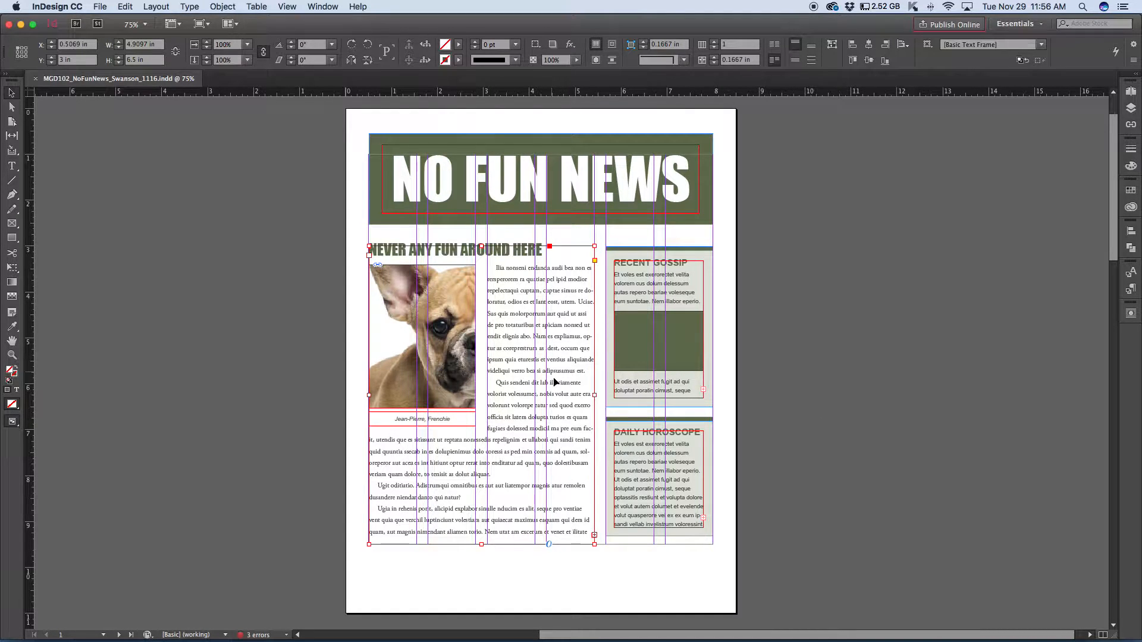
pyautogui.scroll(-15, 554, 382)
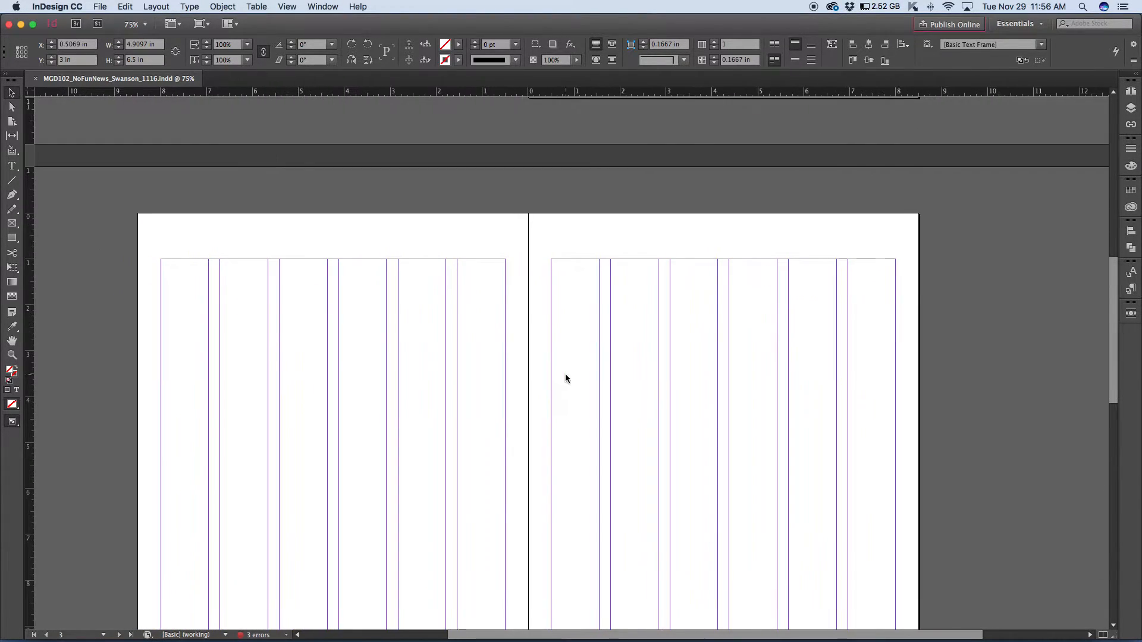
pyautogui.scroll(15, 565, 378)
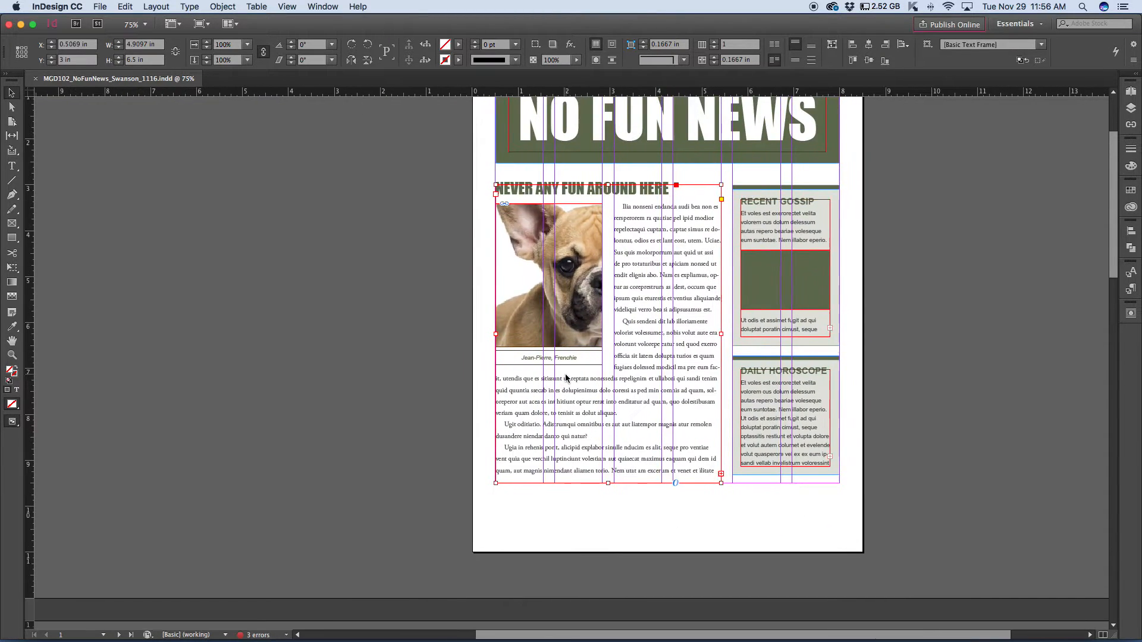
pyautogui.scroll(3, 565, 379)
pyautogui.hscroll(4, 565, 378)
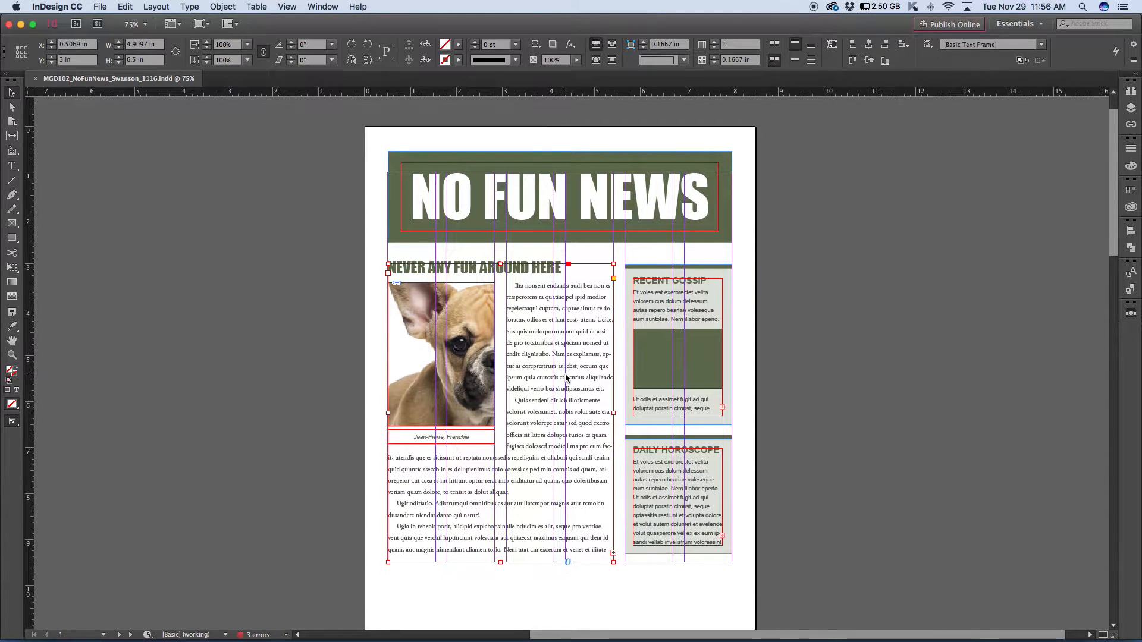
pyautogui.scroll(-2, 565, 378)
pyautogui.click(835, 376)
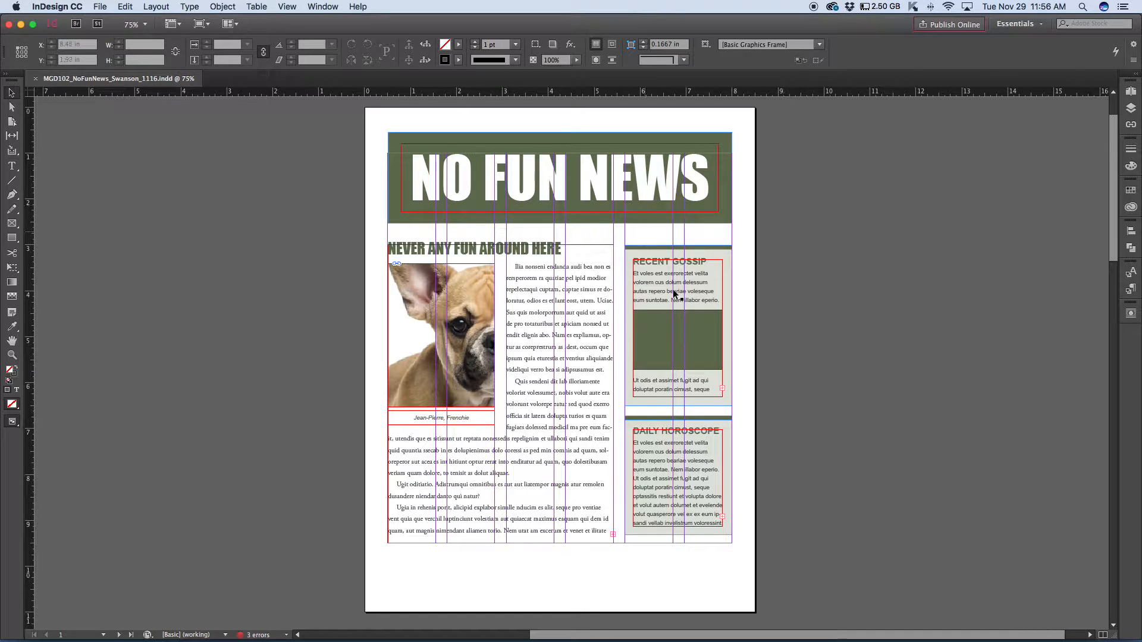
# Step: Ungroup the dog photo from its caption and move the caption down to Y about 7.42 in
pyautogui.click(475, 384)
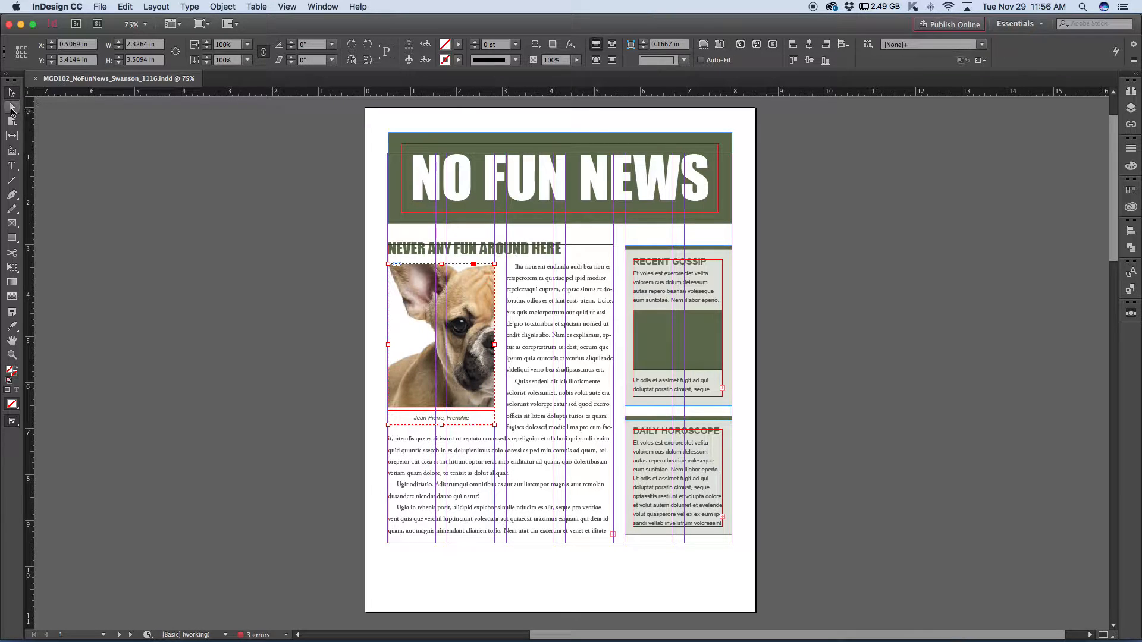
pyautogui.rightClick(415, 381)
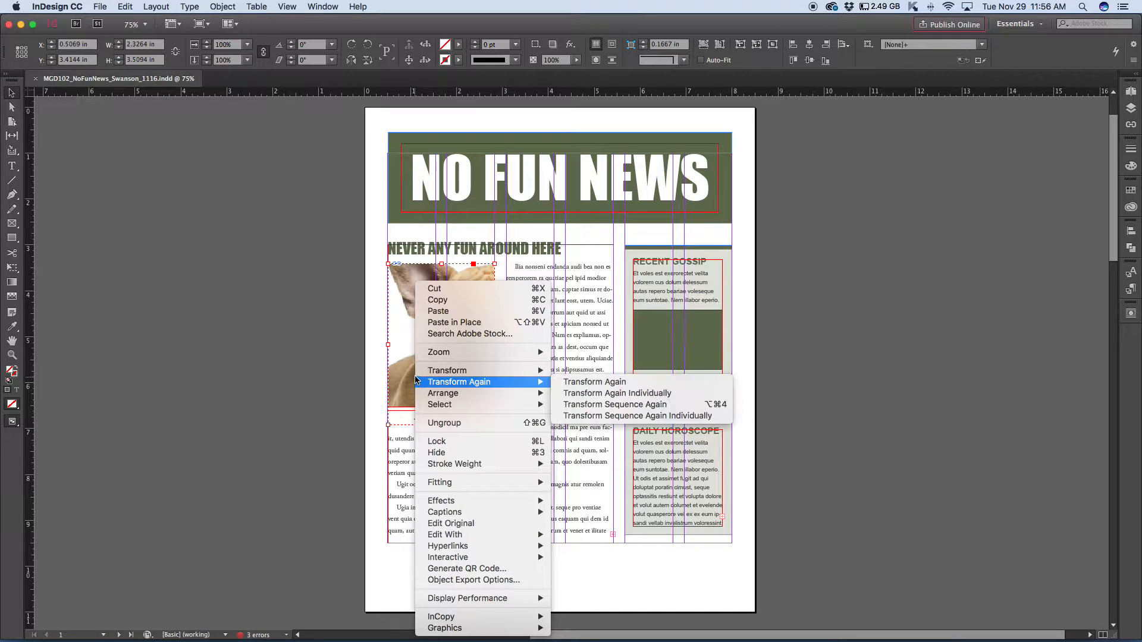
pyautogui.moveTo(463, 382)
pyautogui.click(454, 423)
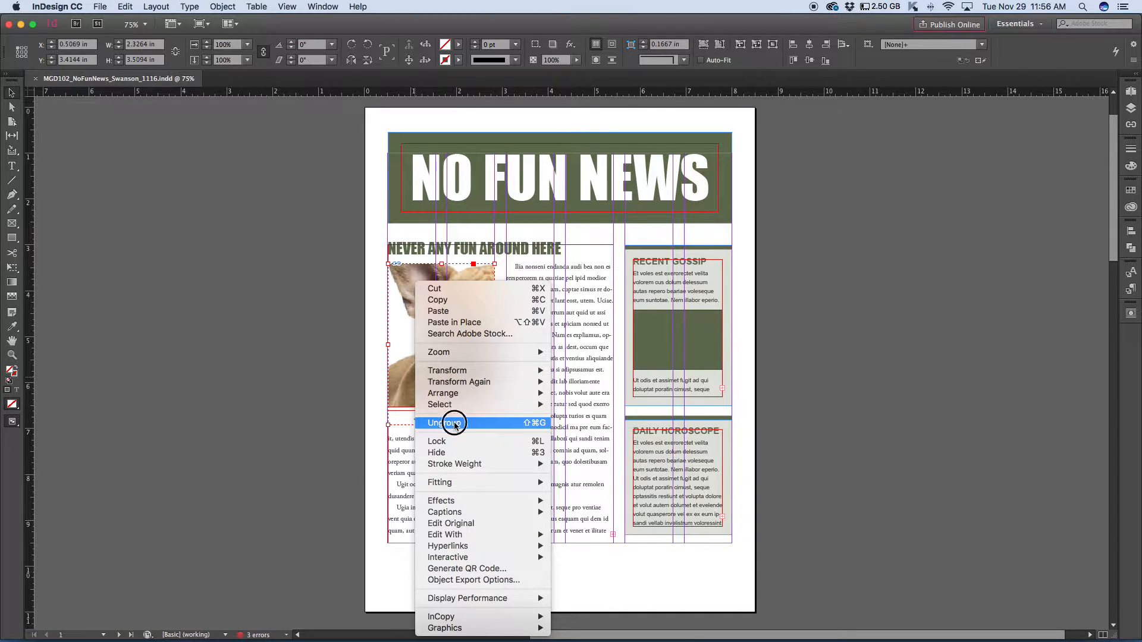
pyautogui.click(321, 401)
pyautogui.moveTo(423, 424); pyautogui.dragTo(422, 461)
# Step: Enlarge the dog photo's frame to about 3.62 in wide and 4 in high
pyautogui.click(466, 363)
pyautogui.moveTo(494, 407); pyautogui.dragTo(553, 435)
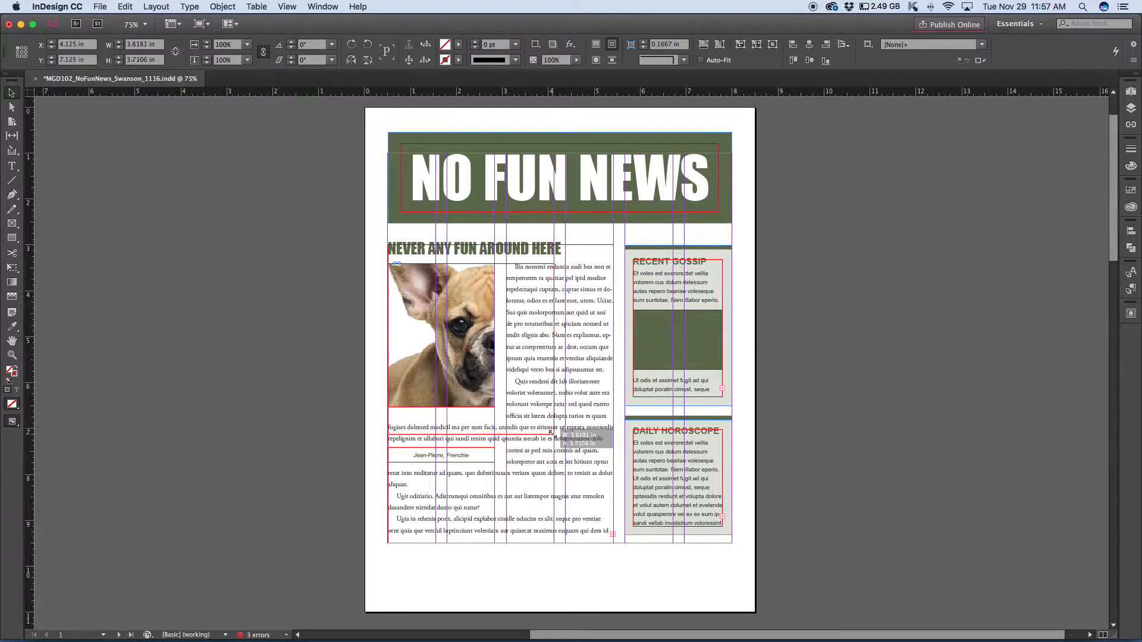
pyautogui.moveTo(553, 435); pyautogui.dragTo(553, 450)
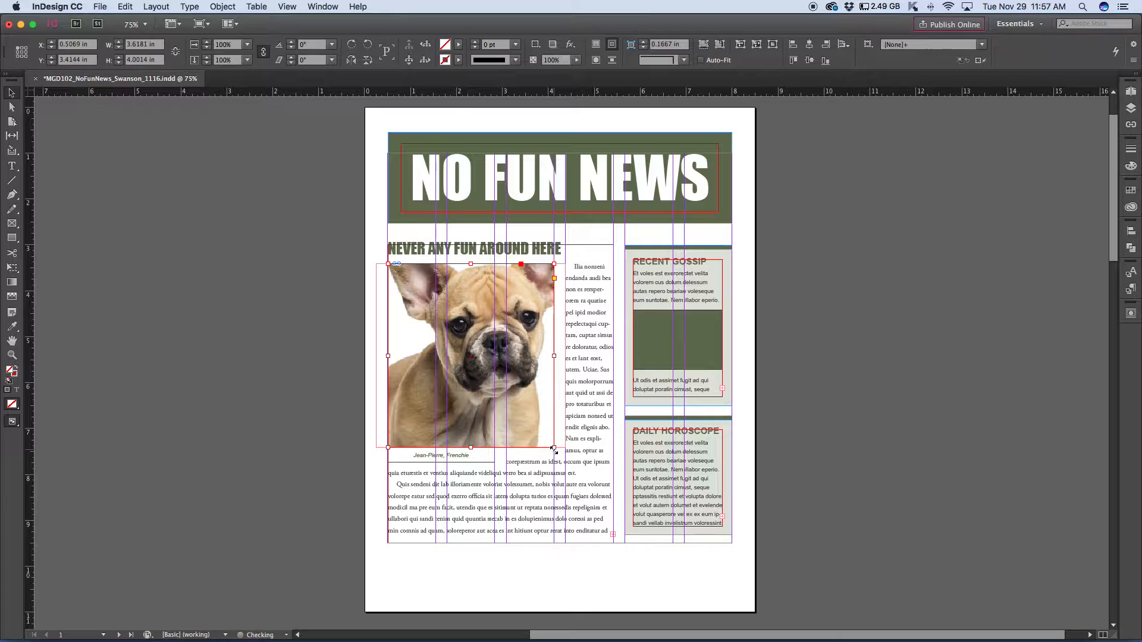
# Step: Reposition the dog image within its frame and narrow the frame to about 3.33 in wide
pyautogui.click(471, 355)
pyautogui.moveTo(517, 350); pyautogui.dragTo(518, 376)
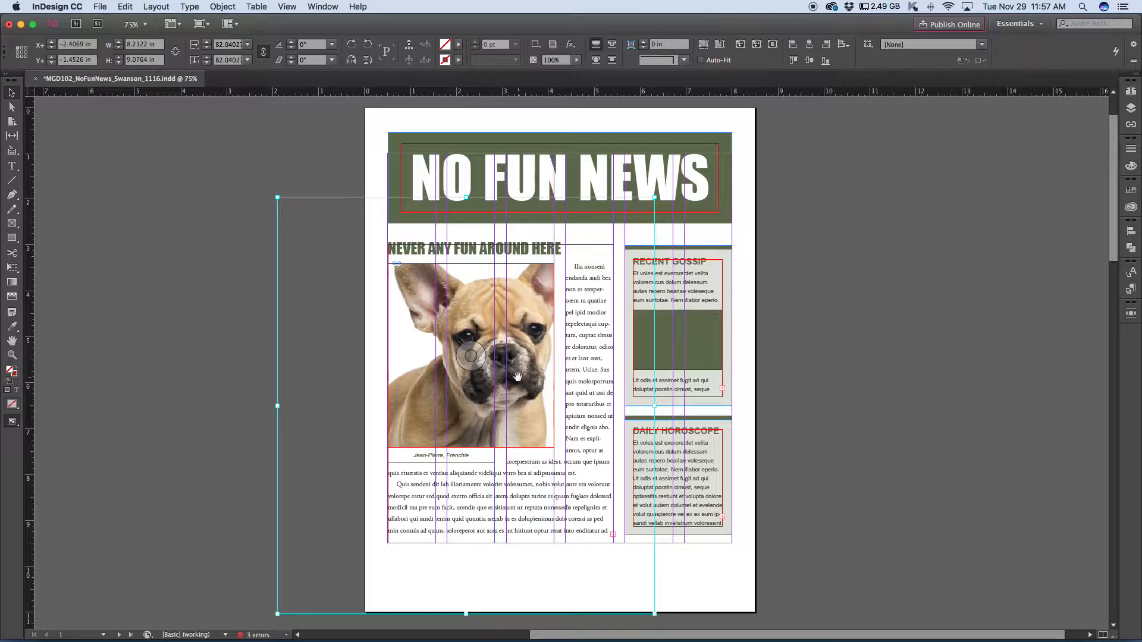
pyautogui.click(816, 394)
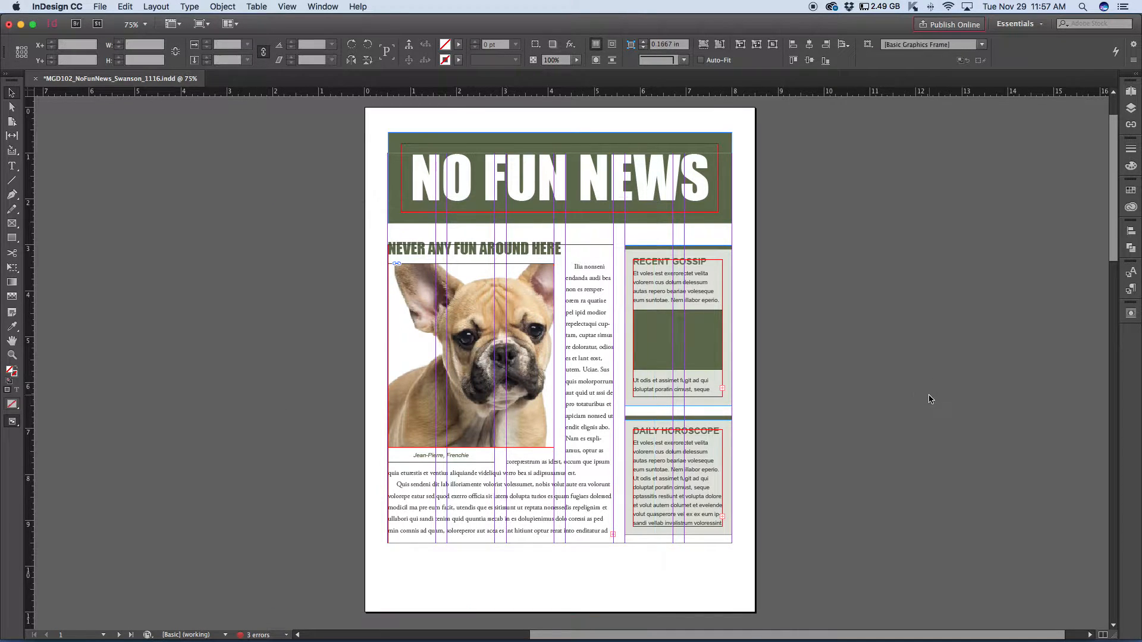
pyautogui.click(543, 402)
pyautogui.moveTo(553, 357); pyautogui.dragTo(541, 357)
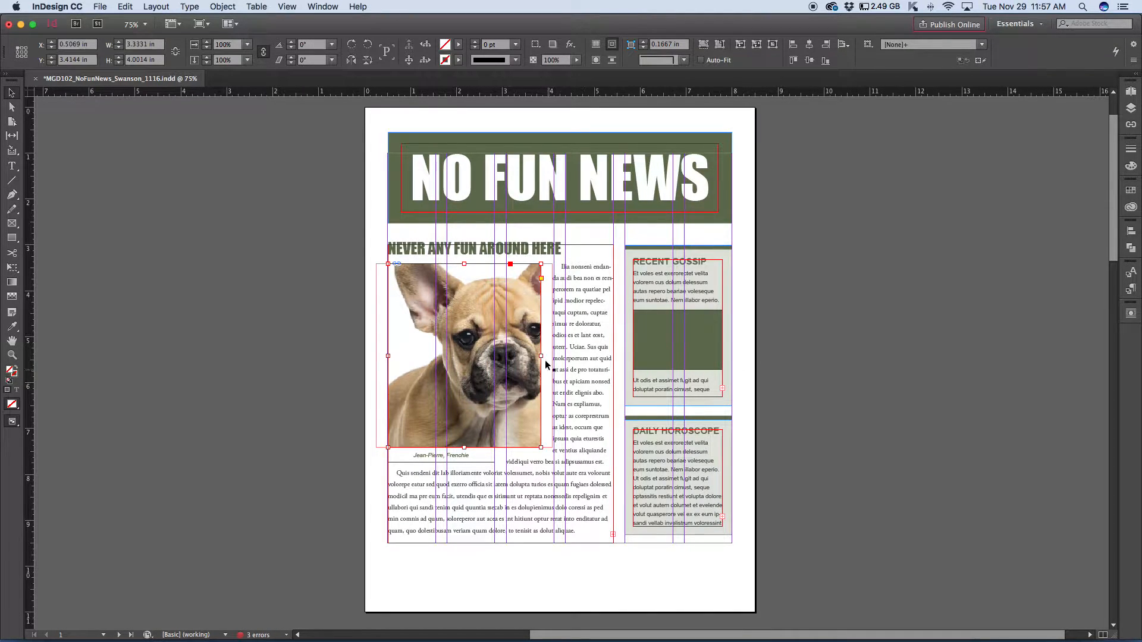
# Step: Resize the caption frame to about 3.34 by 0.38 in, matching the photo's width, and set it against the photo's lower edge
pyautogui.click(486, 455)
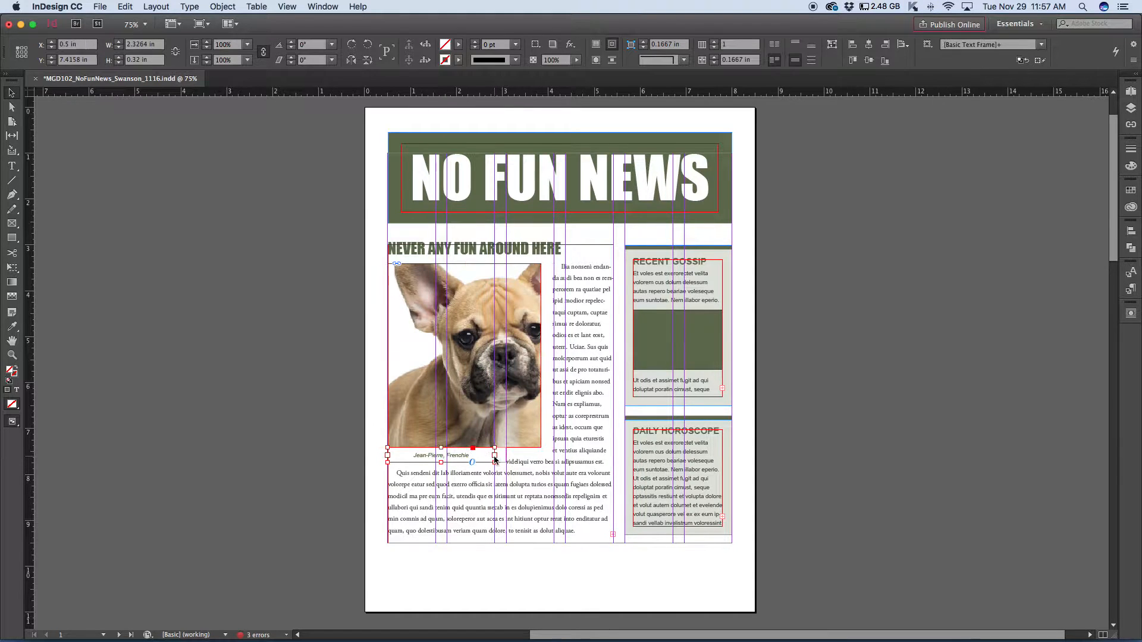
pyautogui.moveTo(495, 463); pyautogui.dragTo(540, 462)
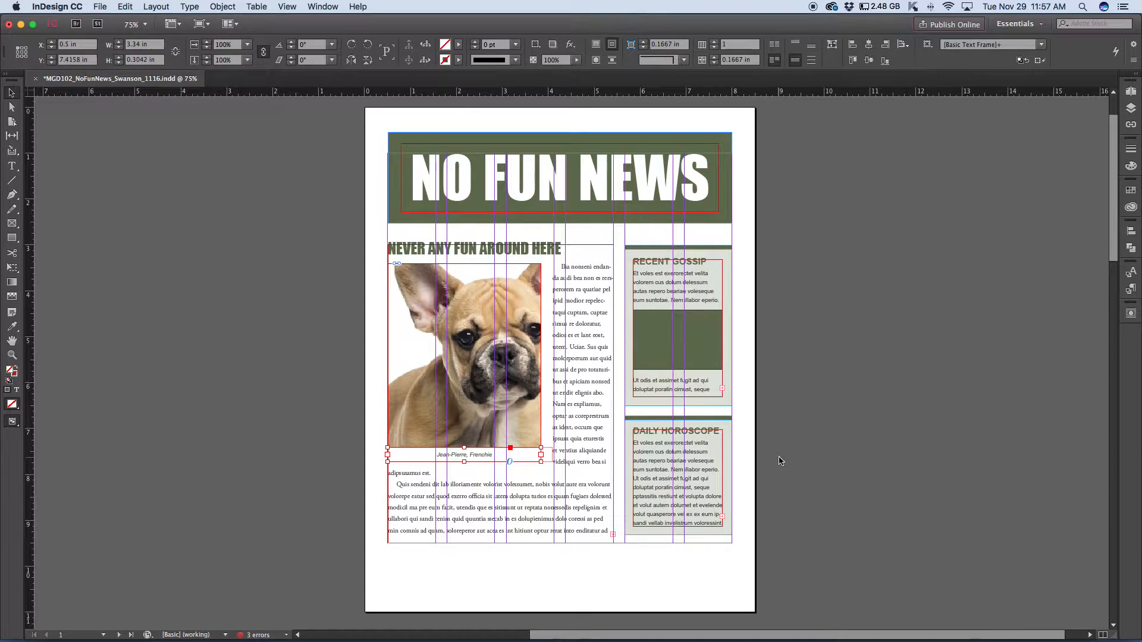
pyautogui.moveTo(463, 447); pyautogui.dragTo(464, 459)
pyautogui.click(466, 425)
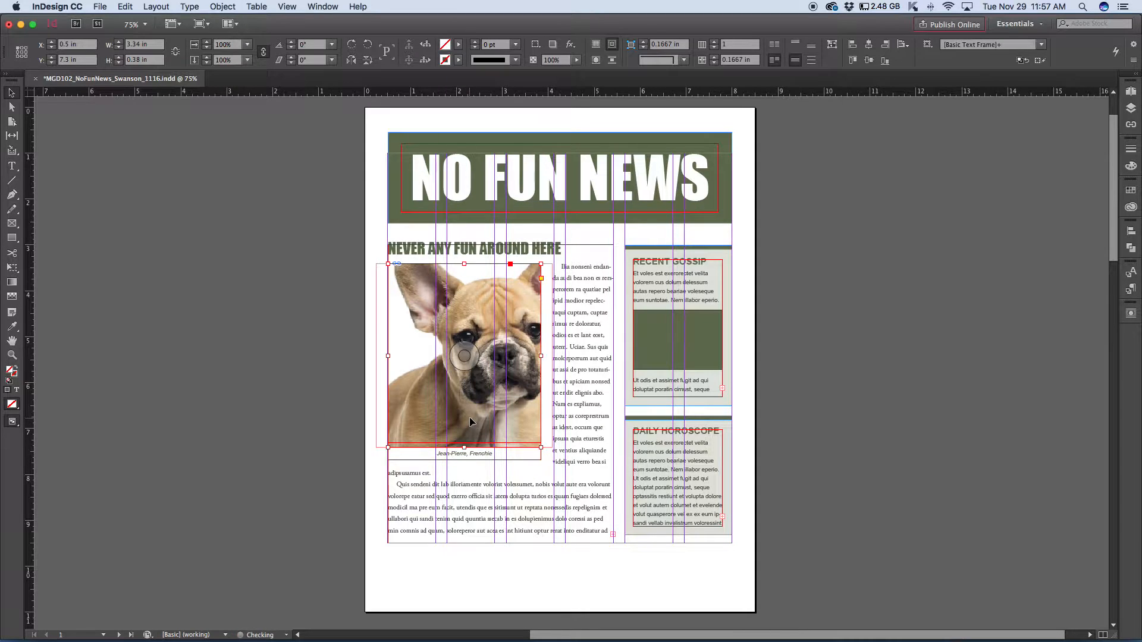
# Step: Start new paragraphs in the article beside the photo at "Nam es expliamus" and at "Uciae"
pyautogui.doubleClick(566, 409)
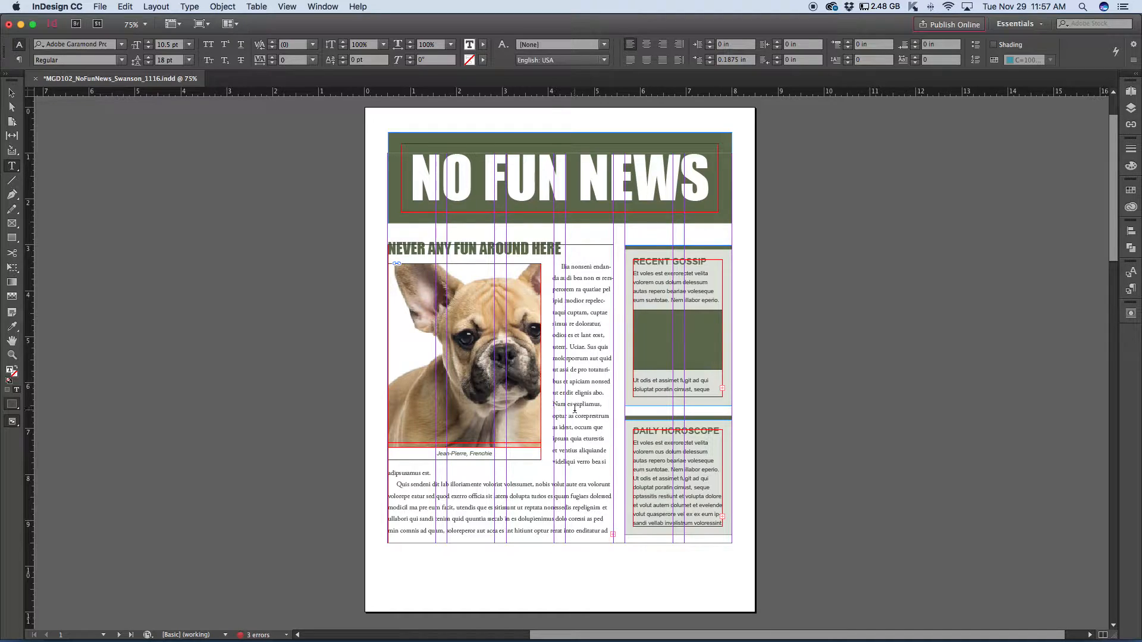
pyautogui.press('Return')
pyautogui.click(569, 348)
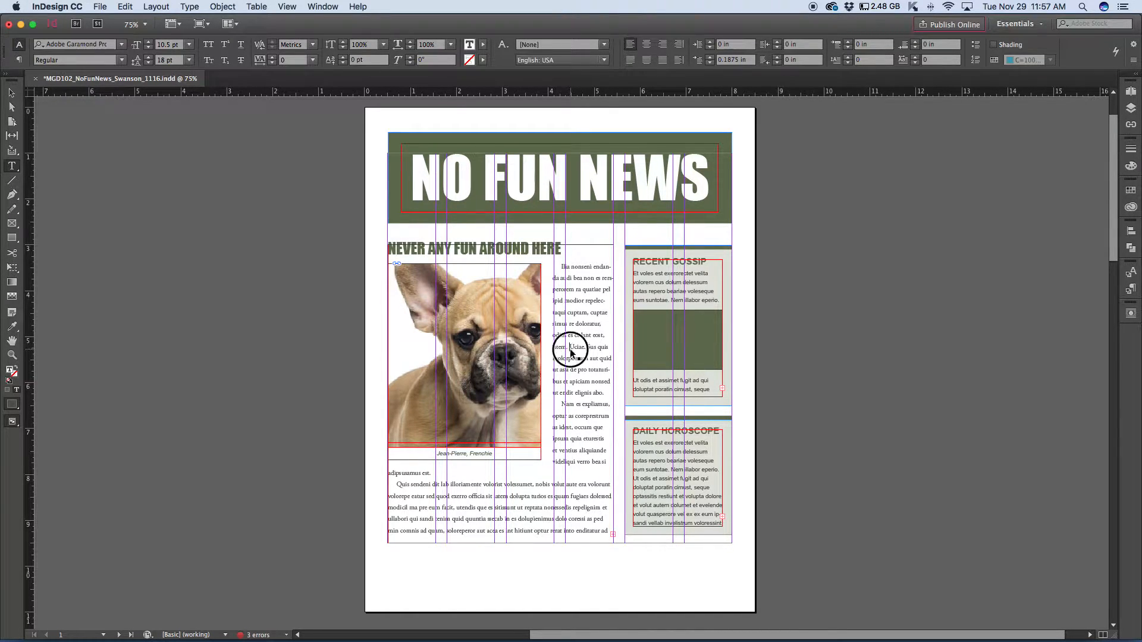
pyautogui.press('Return')
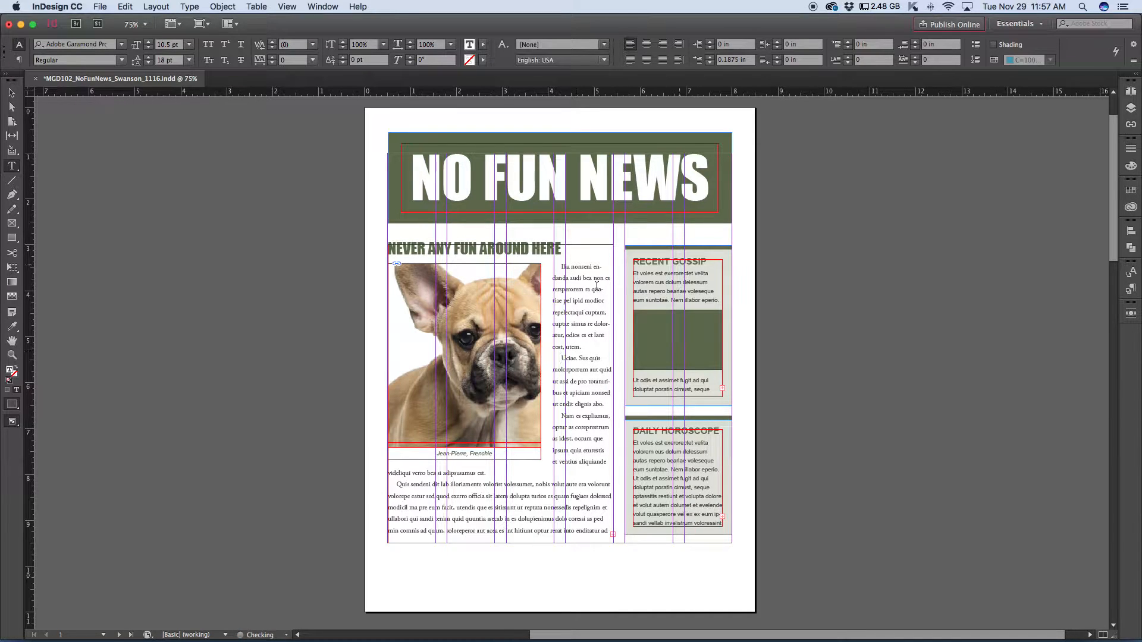
pyautogui.click(11, 93)
pyautogui.click(838, 437)
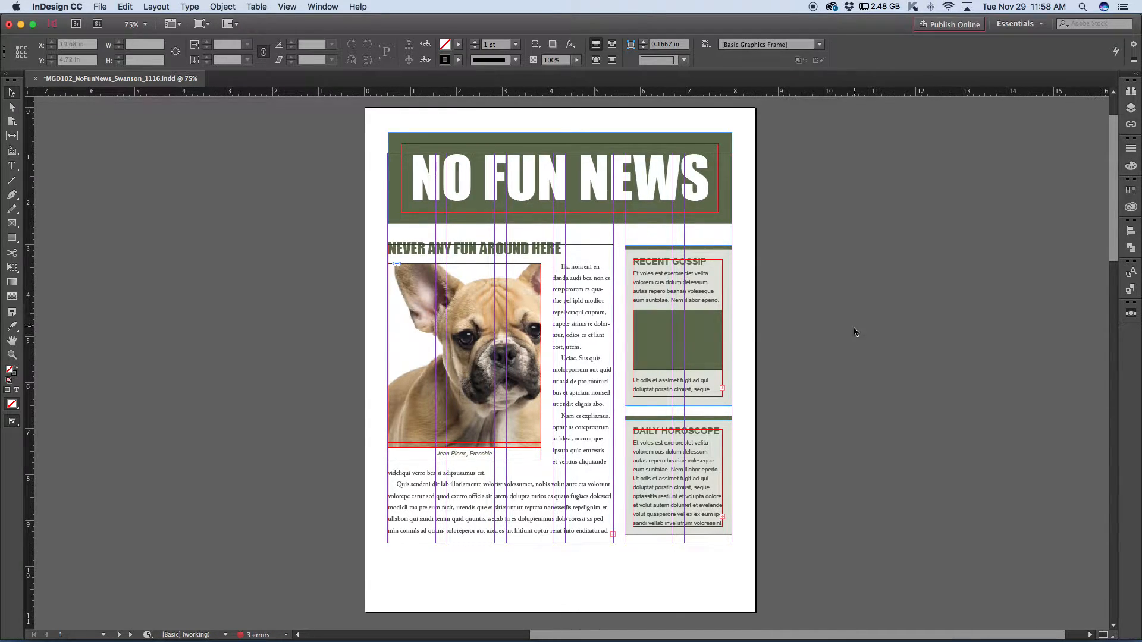
# Step: In Preview screen mode, shorten the dog photo's frame and move the caption up directly beneath it, at Y about 7.02 in
pyautogui.click(208, 26)
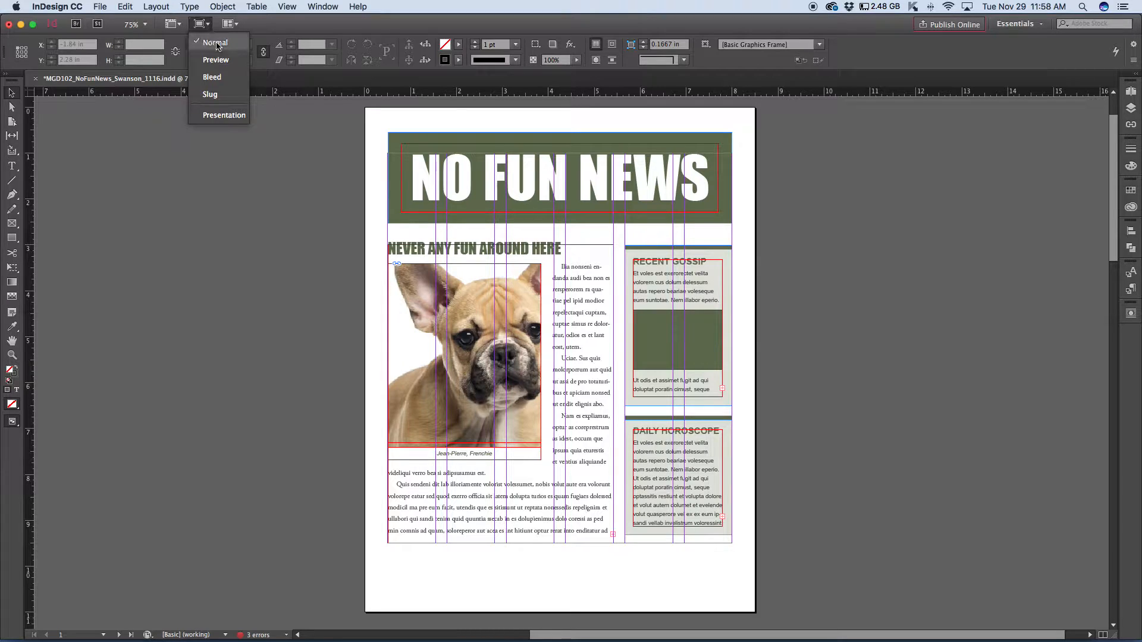
pyautogui.click(215, 60)
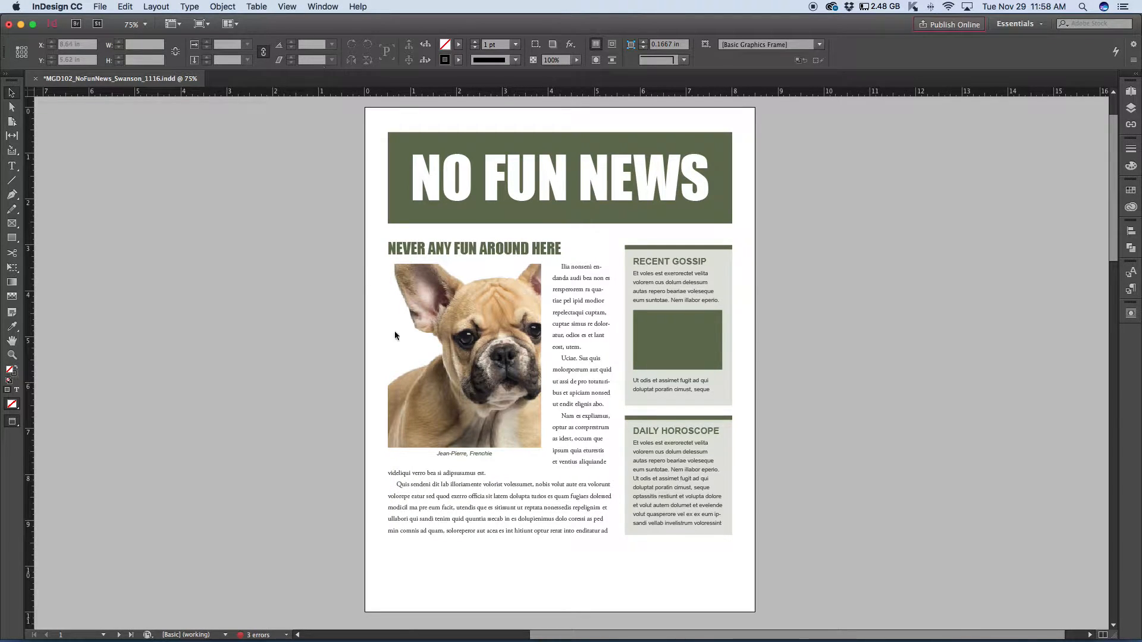
pyautogui.click(479, 417)
pyautogui.moveTo(464, 448)
pyautogui.mouseDown()
pyautogui.moveTo(466, 434)
pyautogui.moveTo(472, 453)
pyautogui.mouseUp()
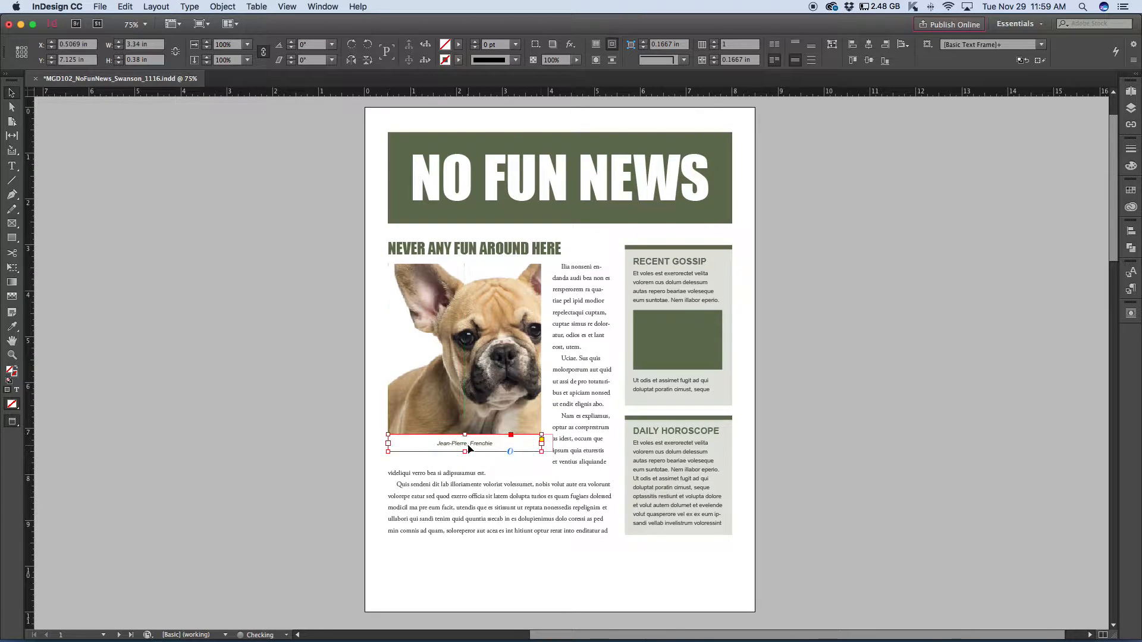
pyautogui.click(826, 446)
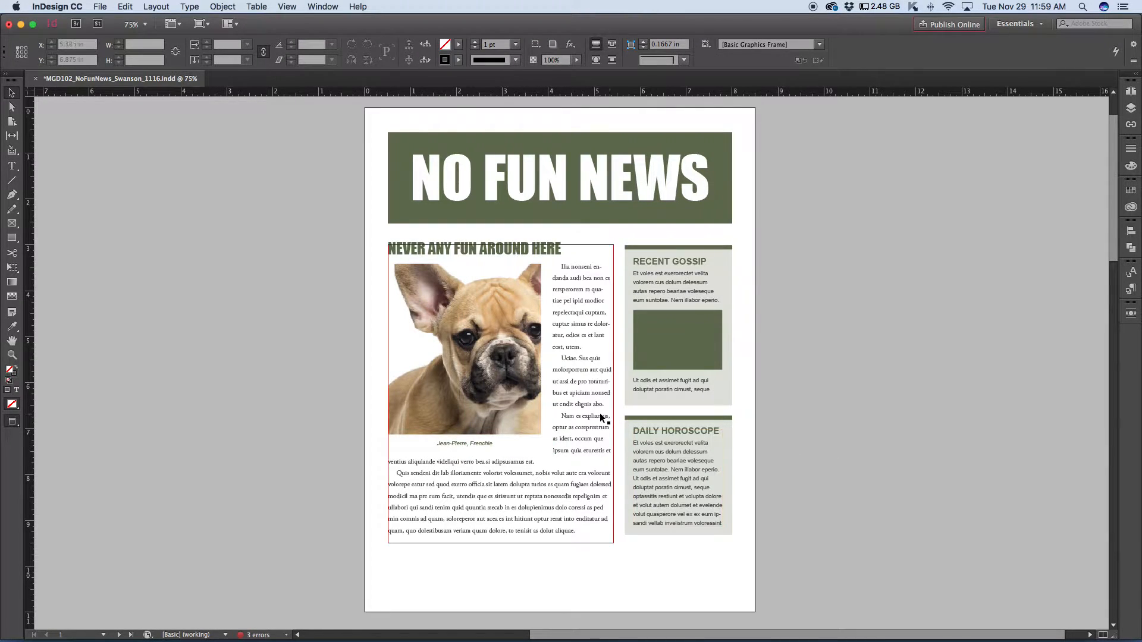
pyautogui.click(466, 433)
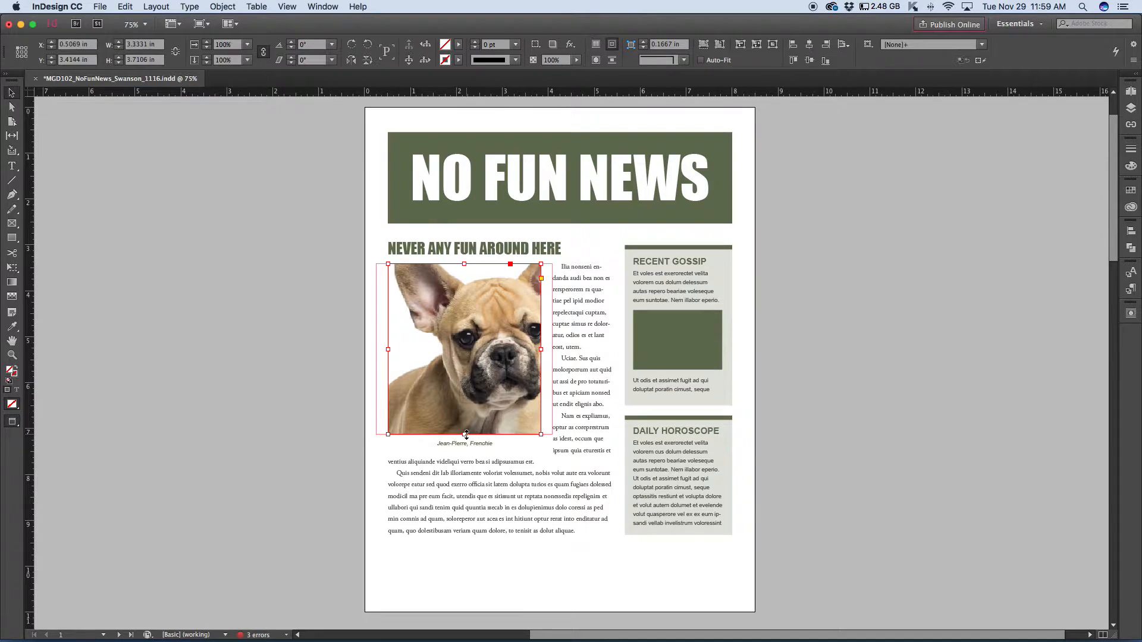
pyautogui.moveTo(465, 434); pyautogui.dragTo(465, 445)
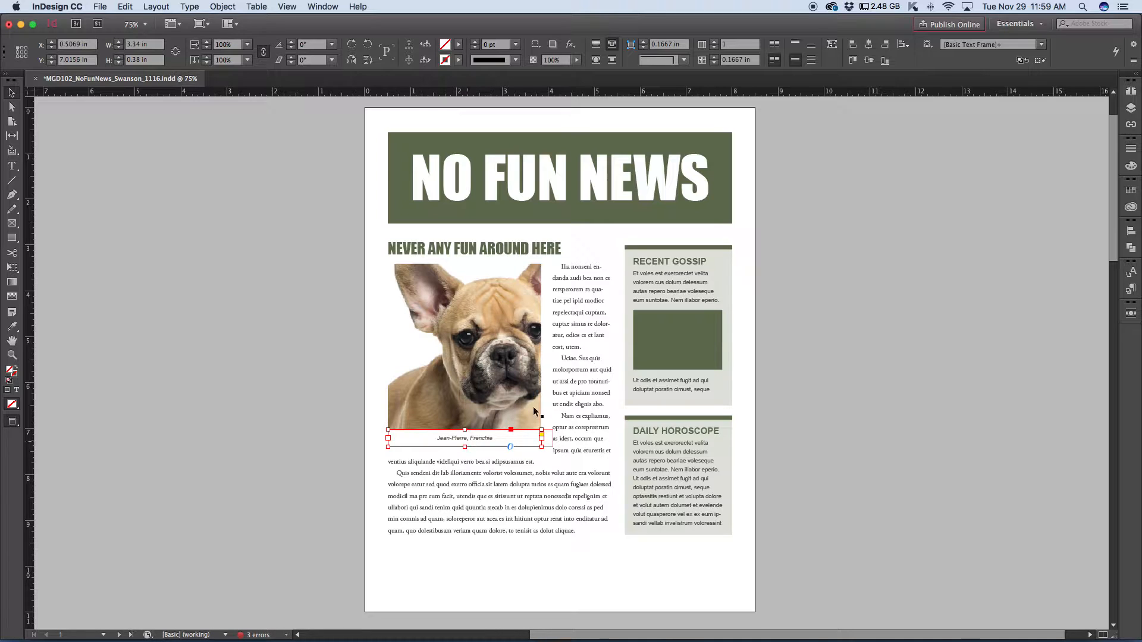
# Step: Copy the text from "Nam es expliamus" to "occum", paste it at the end of the same paragraph, and close it with a period
pyautogui.click(576, 440)
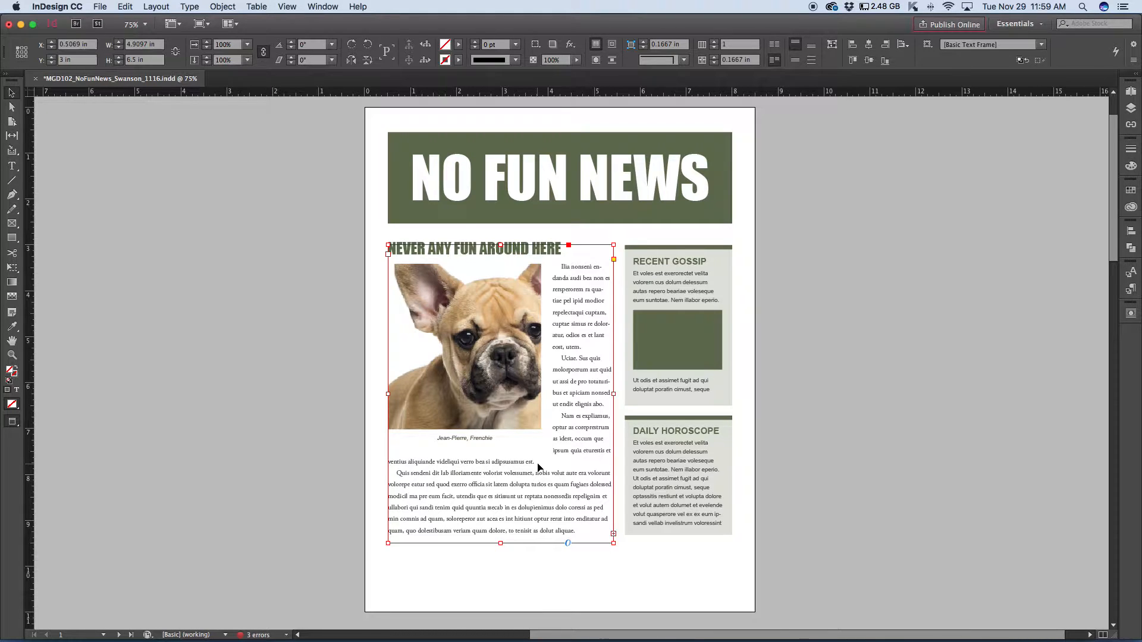
pyautogui.doubleClick(581, 433)
pyautogui.moveTo(562, 418); pyautogui.dragTo(593, 441)
pyautogui.press('super+c')
pyautogui.click(553, 461)
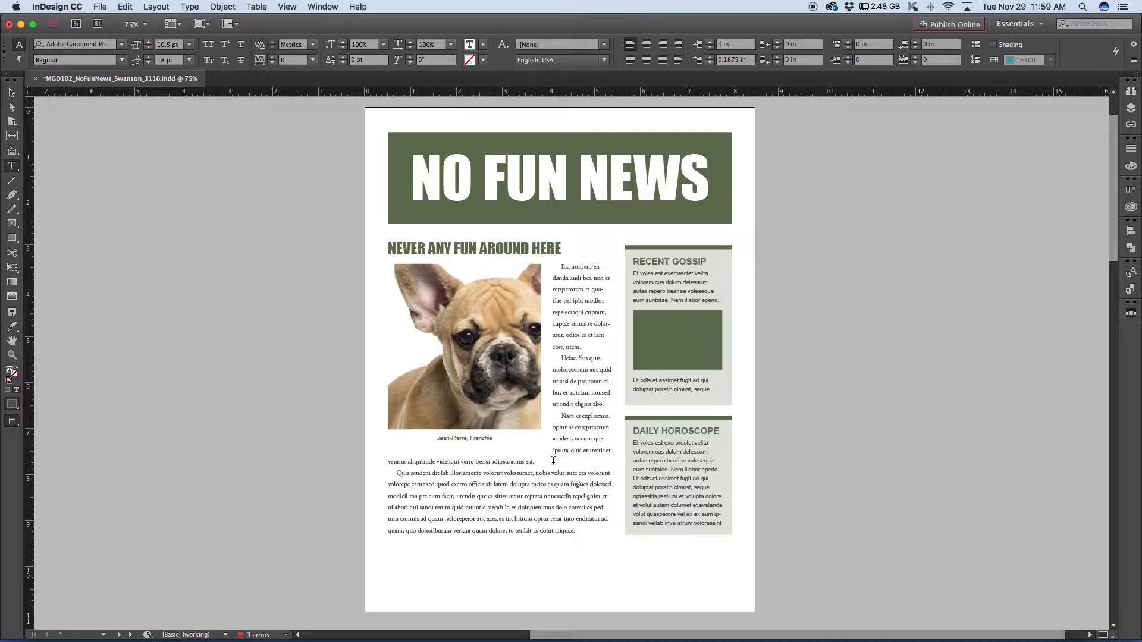
pyautogui.press('super+v')
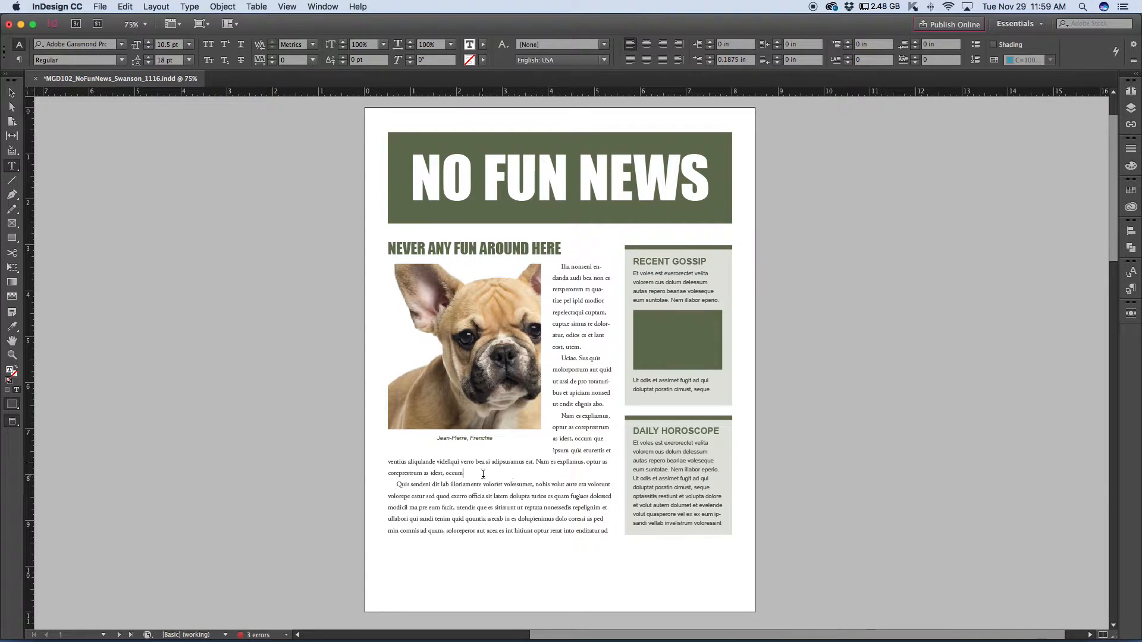
pyautogui.write('.')
pyautogui.press('Escape')
# Step: Deselect everything and return the document to Normal screen mode
pyautogui.click(211, 275)
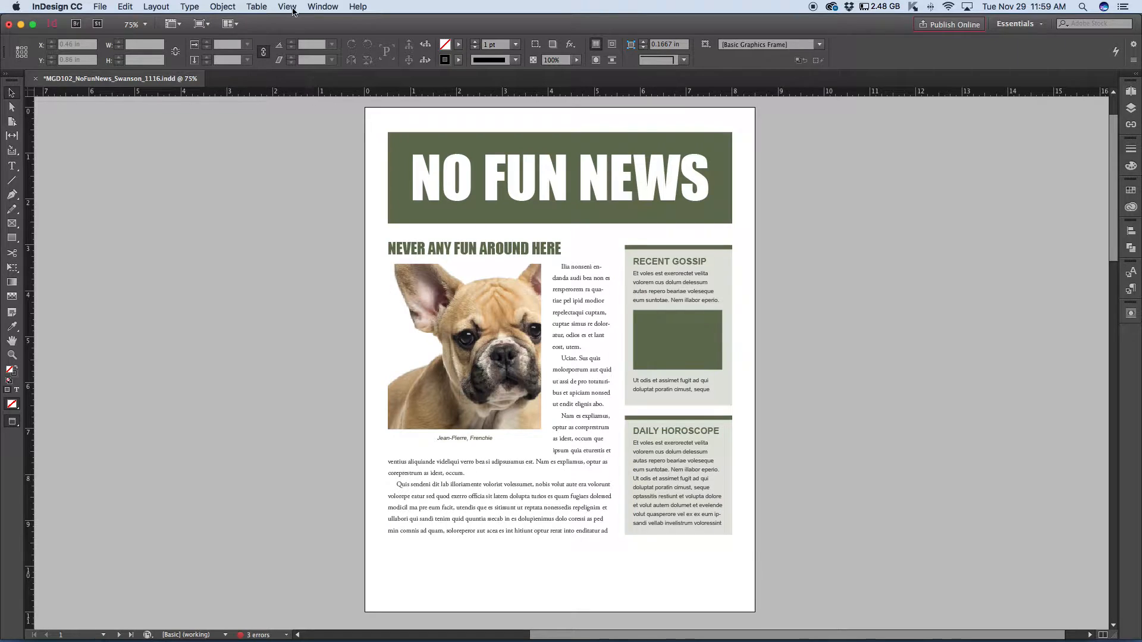
pyautogui.click(201, 25)
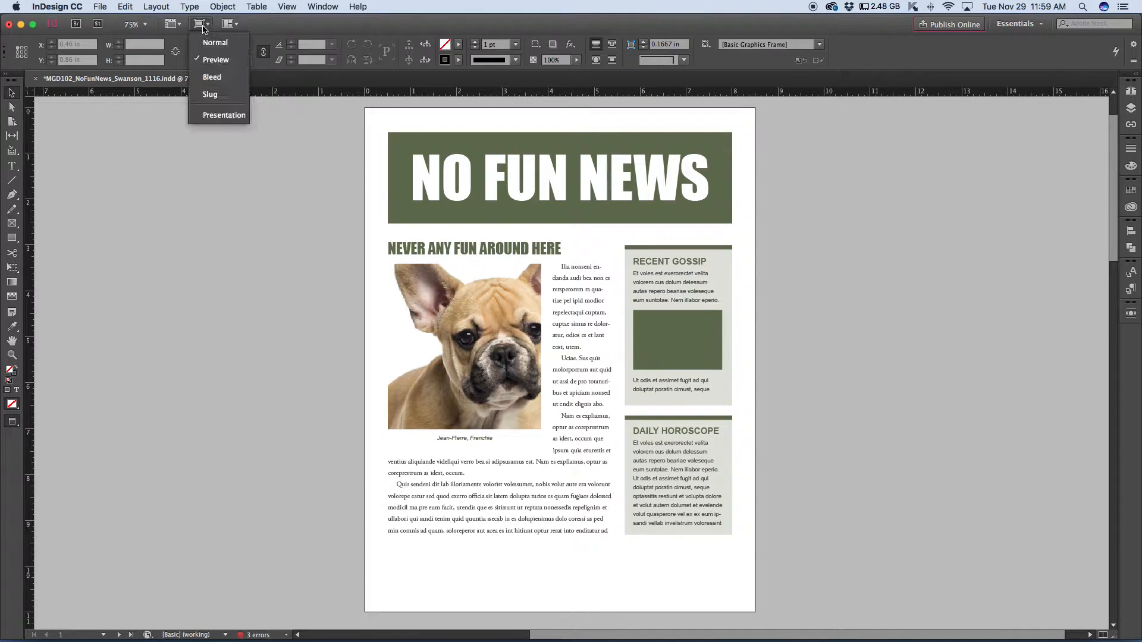
pyautogui.click(216, 43)
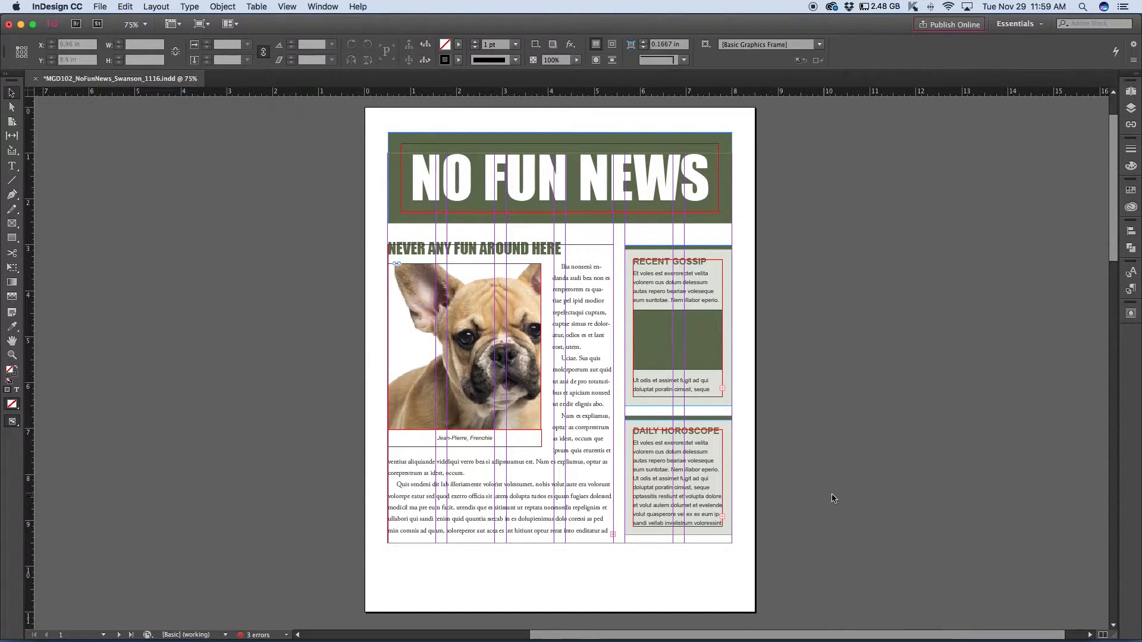
# Step: Review the front page layout and its Recent Gossip sidebar in Preview screen mode, and return to Normal screen mode
pyautogui.click(202, 24)
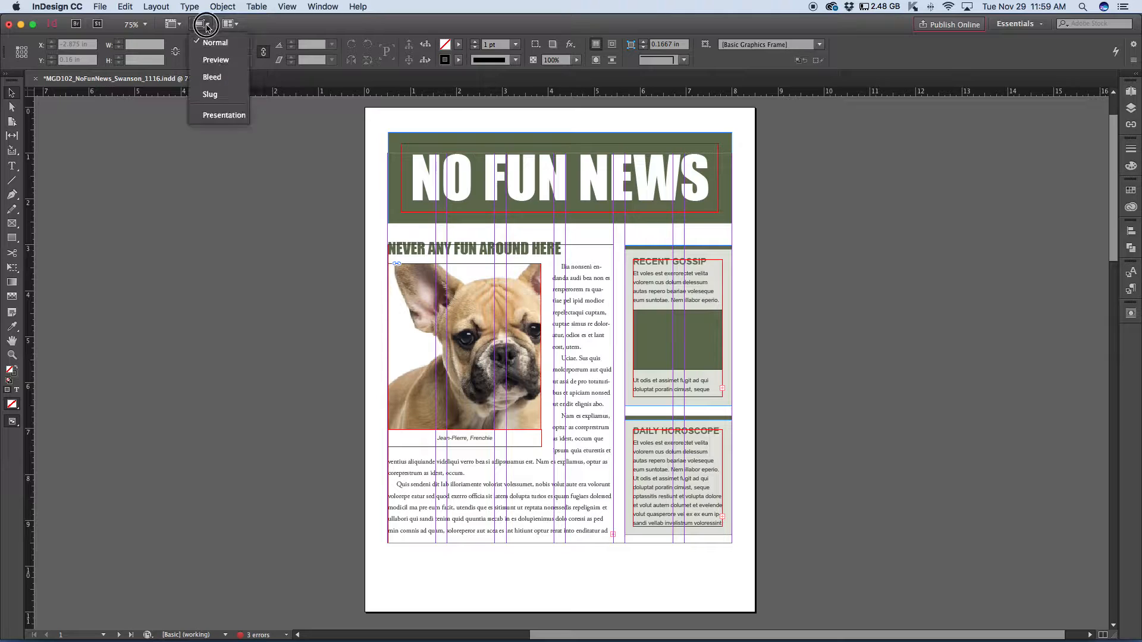
pyautogui.click(214, 60)
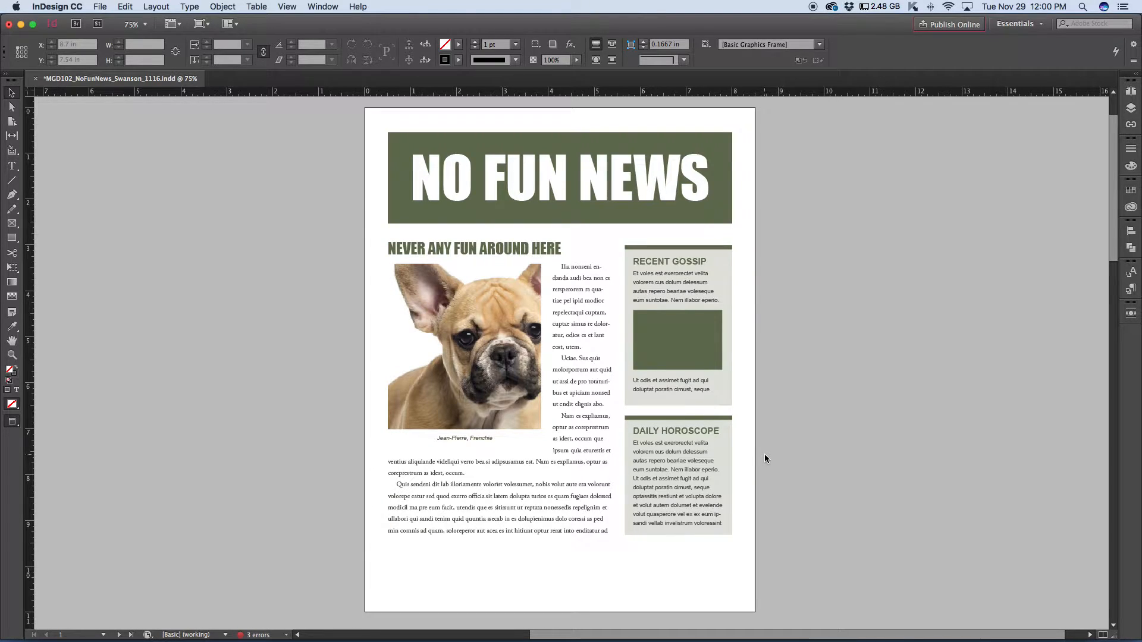
pyautogui.moveTo(771, 409); pyautogui.dragTo(642, 242)
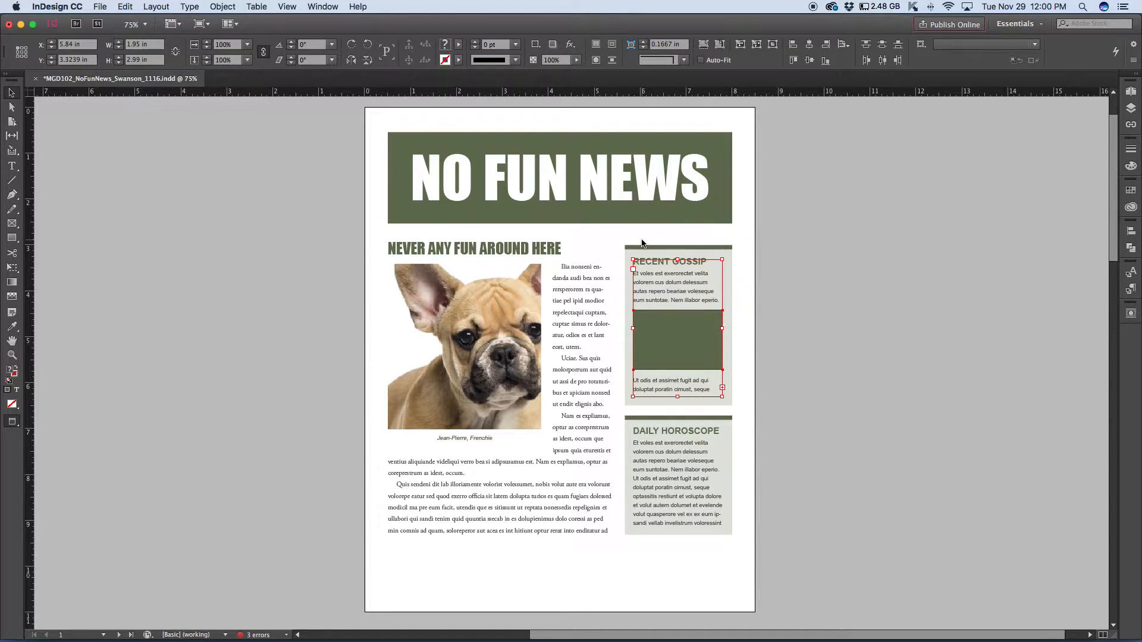
pyautogui.click(815, 401)
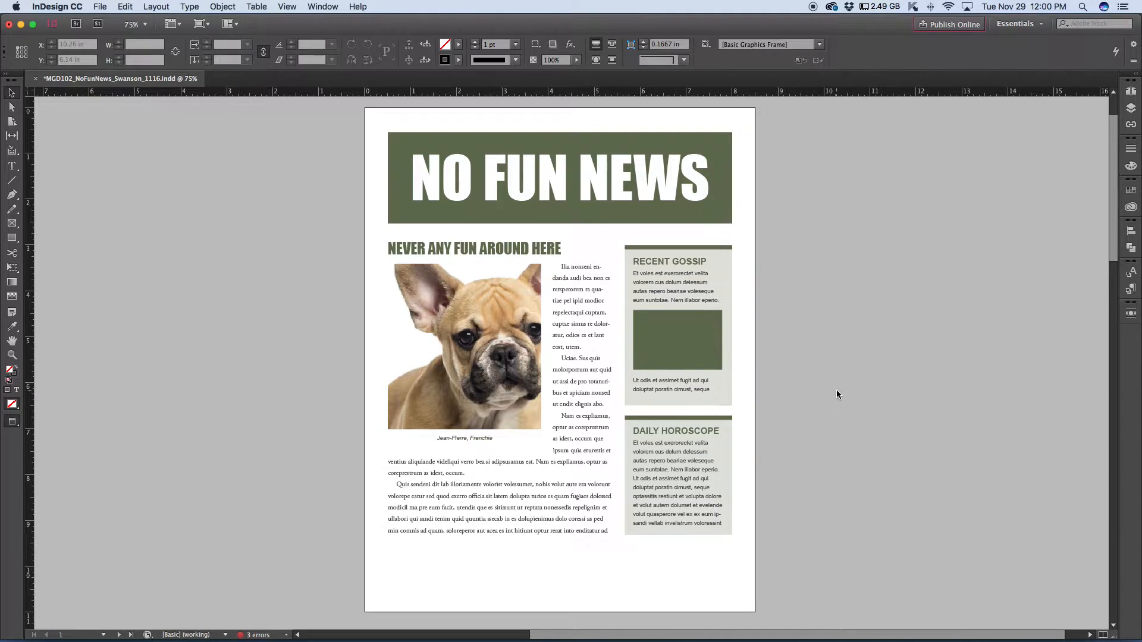
pyautogui.click(230, 24)
pyautogui.click(201, 24)
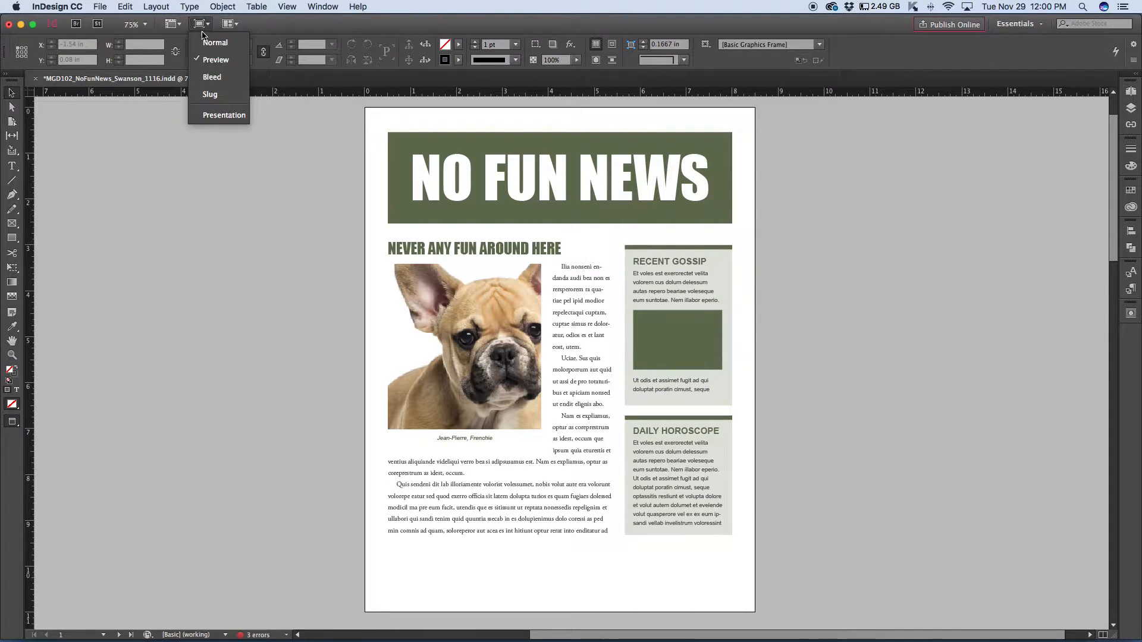
pyautogui.click(216, 45)
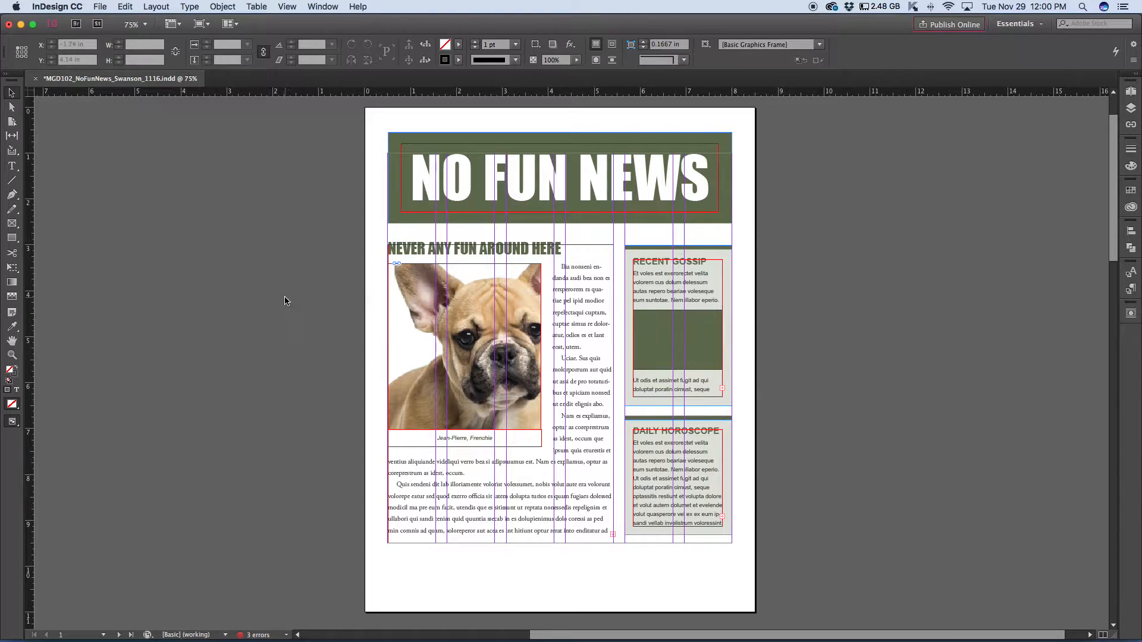
# Step: On page 2, create a text frame spanning the first two grid columns, 2.3333 in wide and 8.5 in high
pyautogui.click(1131, 93)
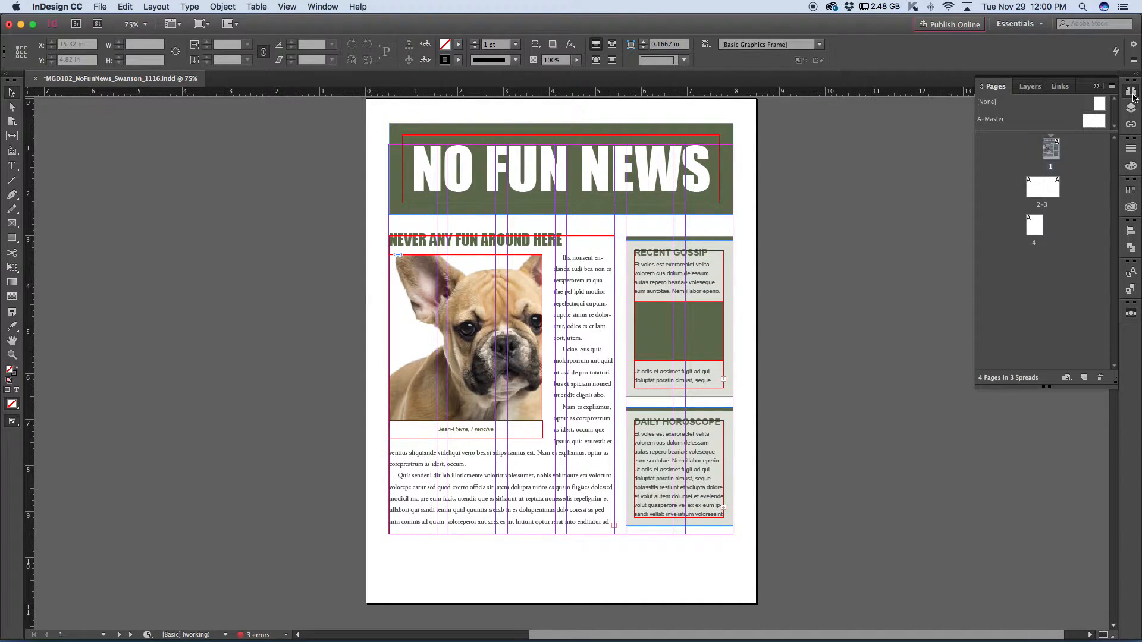
pyautogui.doubleClick(1034, 192)
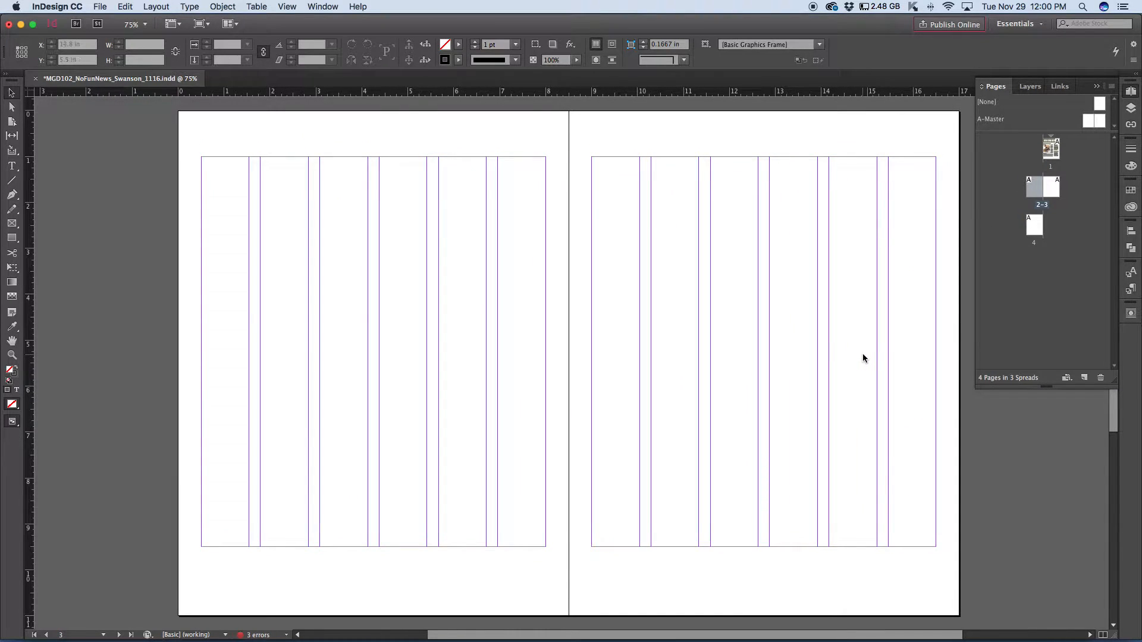
pyautogui.click(11, 169)
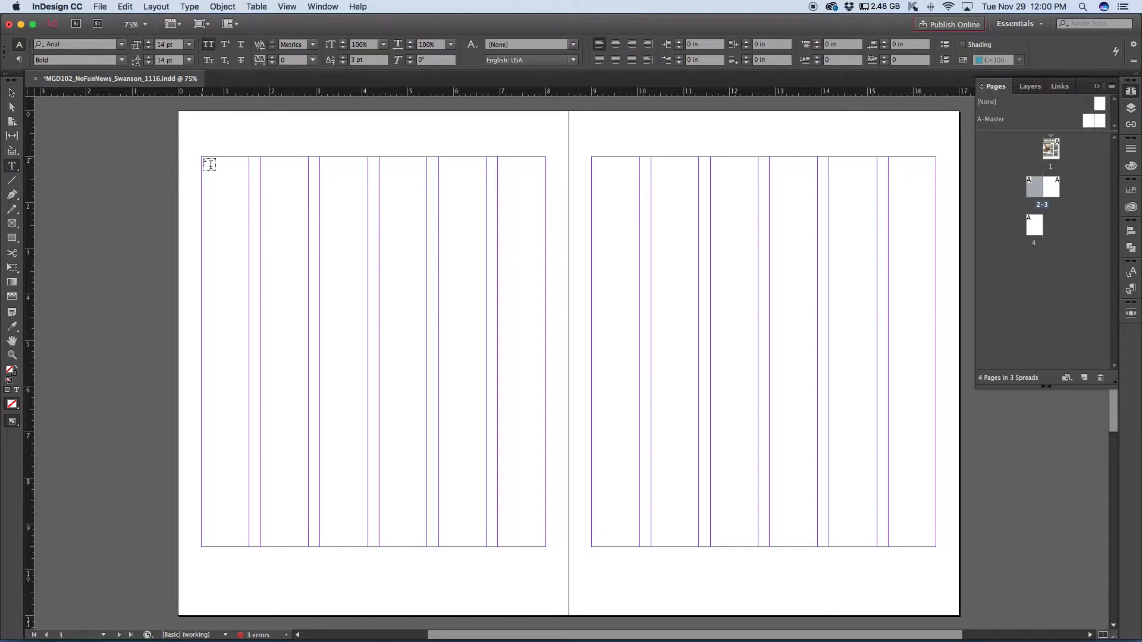
pyautogui.moveTo(209, 163); pyautogui.dragTo(307, 546)
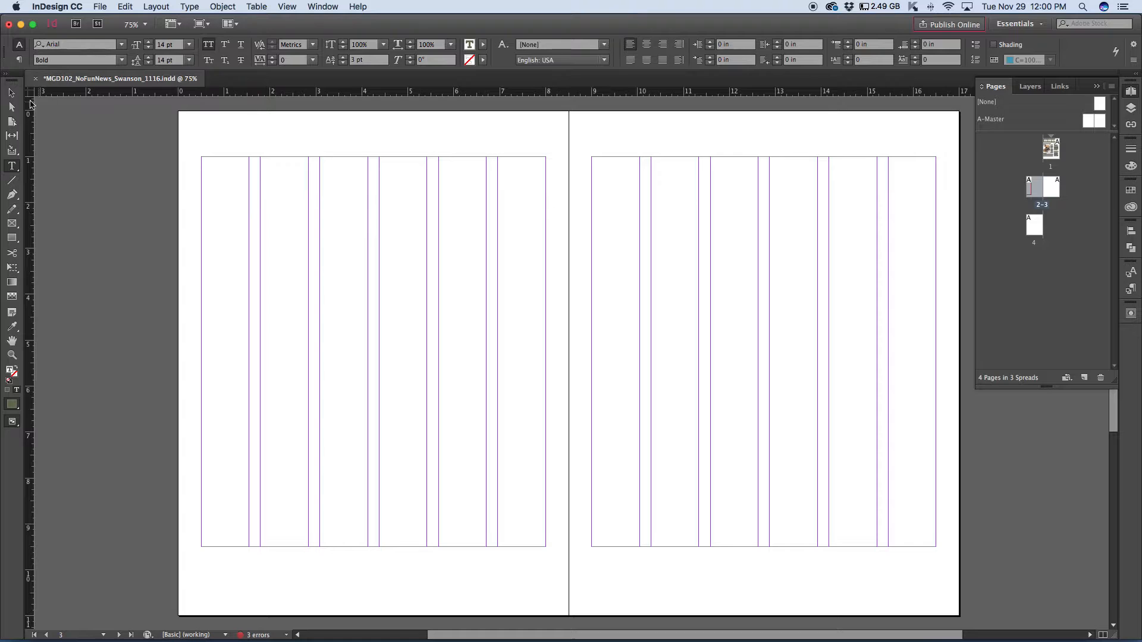
pyautogui.click(11, 93)
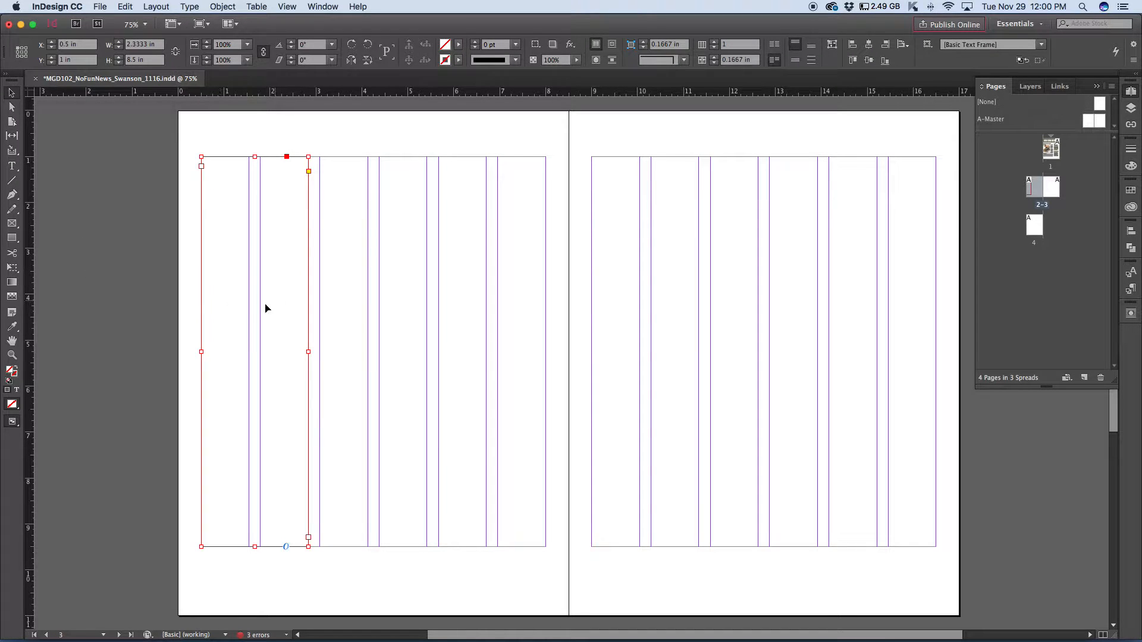
# Step: Duplicate the text frame across pages 2 and 3 to make six equal frames, each spanning two grid columns
pyautogui.moveTo(226, 321); pyautogui.dragTo(859, 331)
pyautogui.press('super+shift+a')
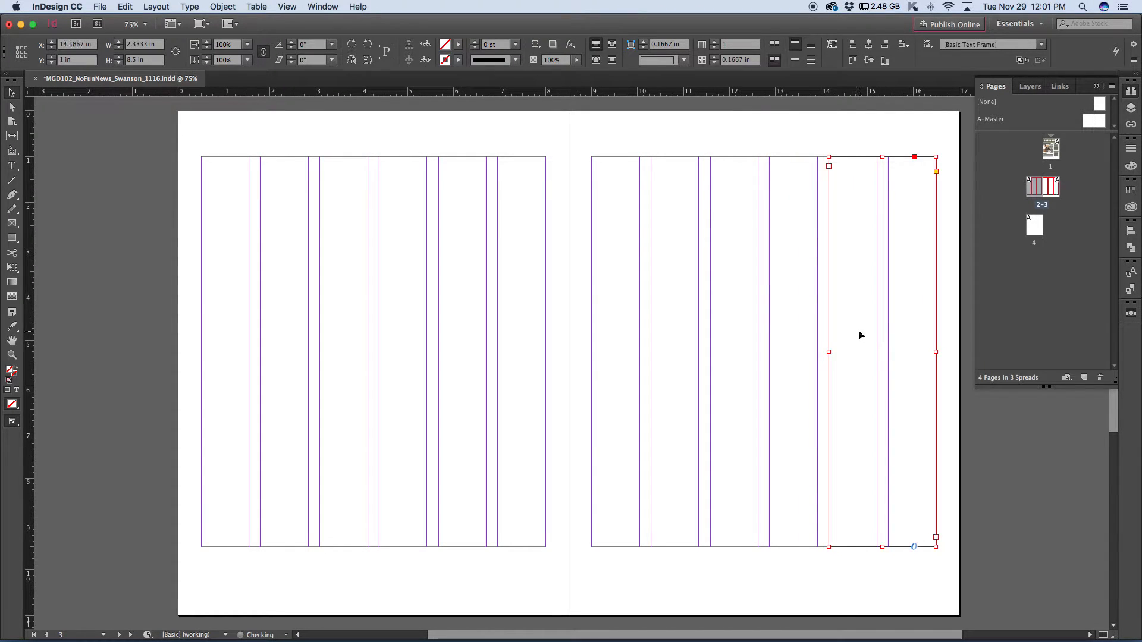
pyautogui.click(265, 199)
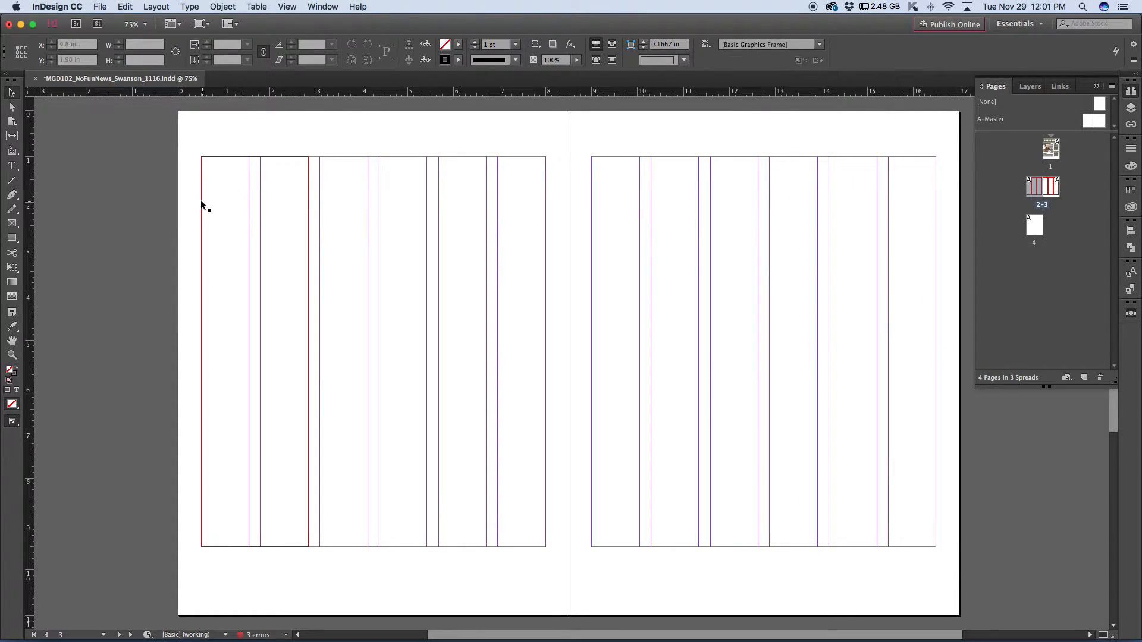
pyautogui.moveTo(167, 191); pyautogui.dragTo(969, 354)
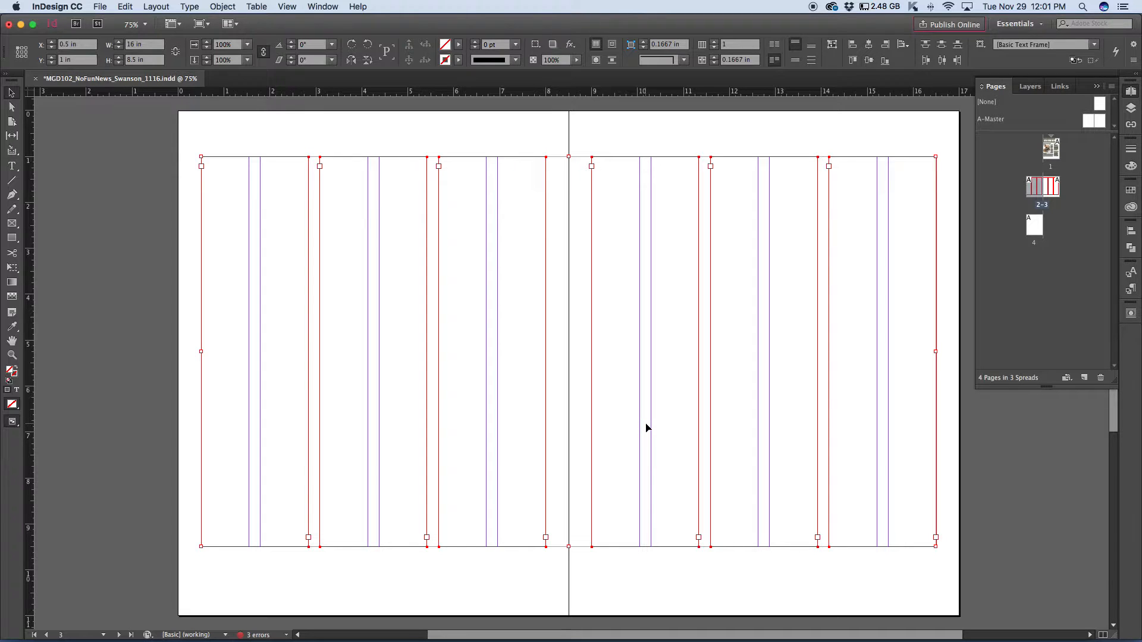
pyautogui.click(309, 145)
# Step: Fill the first text frame on page 2 with placeholder text
pyautogui.doubleClick(222, 180)
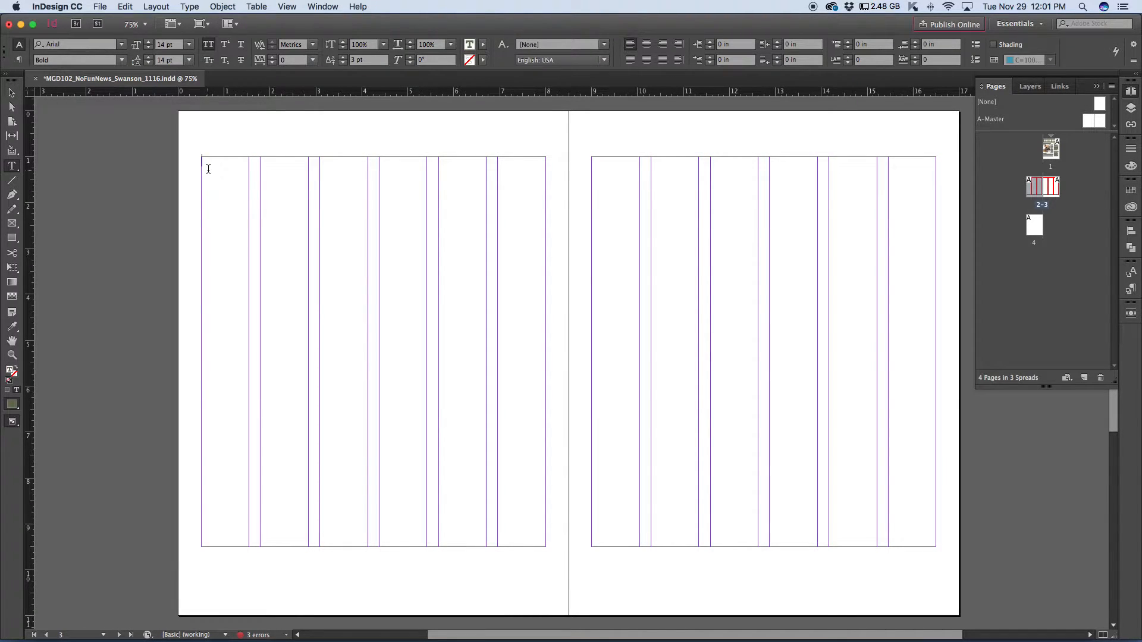
pyautogui.click(188, 7)
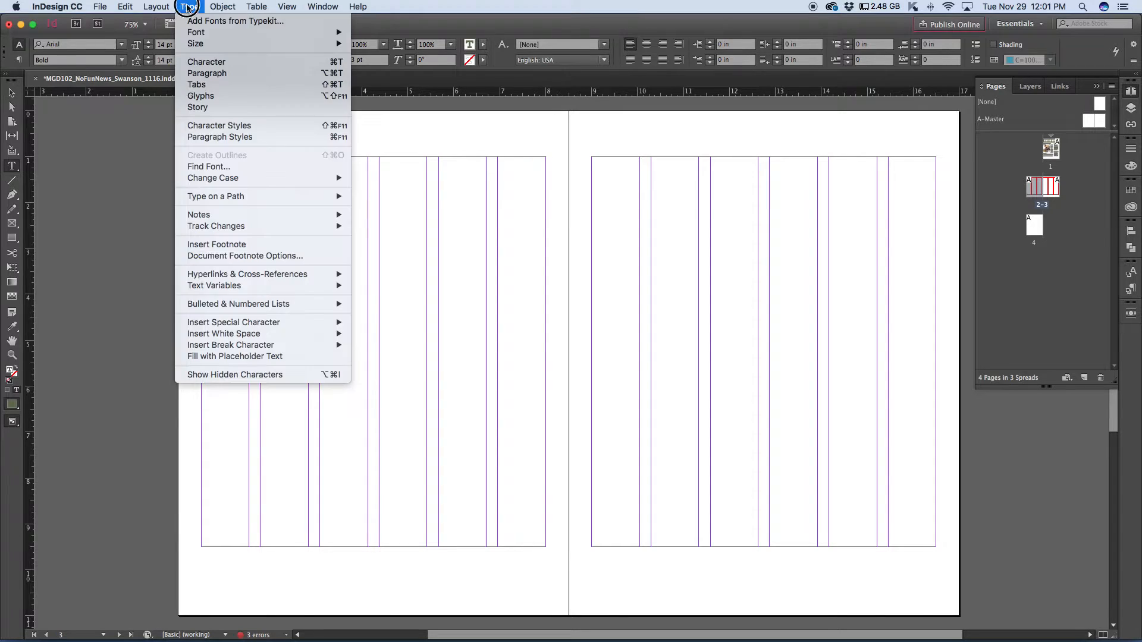
pyautogui.click(229, 357)
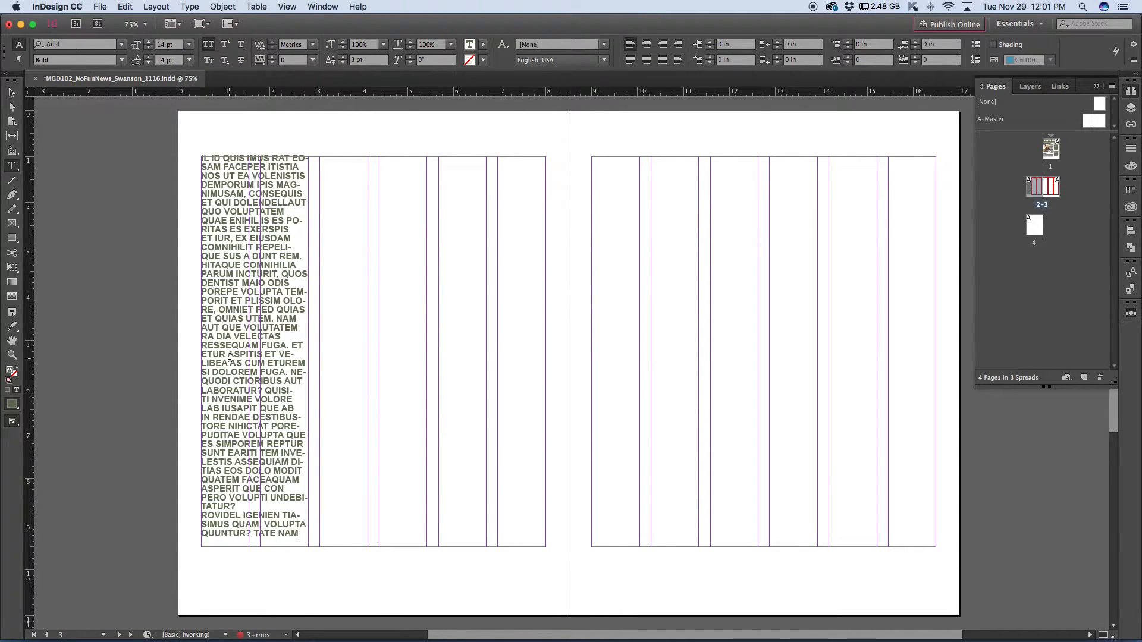
# Step: Apply the [Basic Paragraph] style to all six text frames on the spread
pyautogui.click(11, 93)
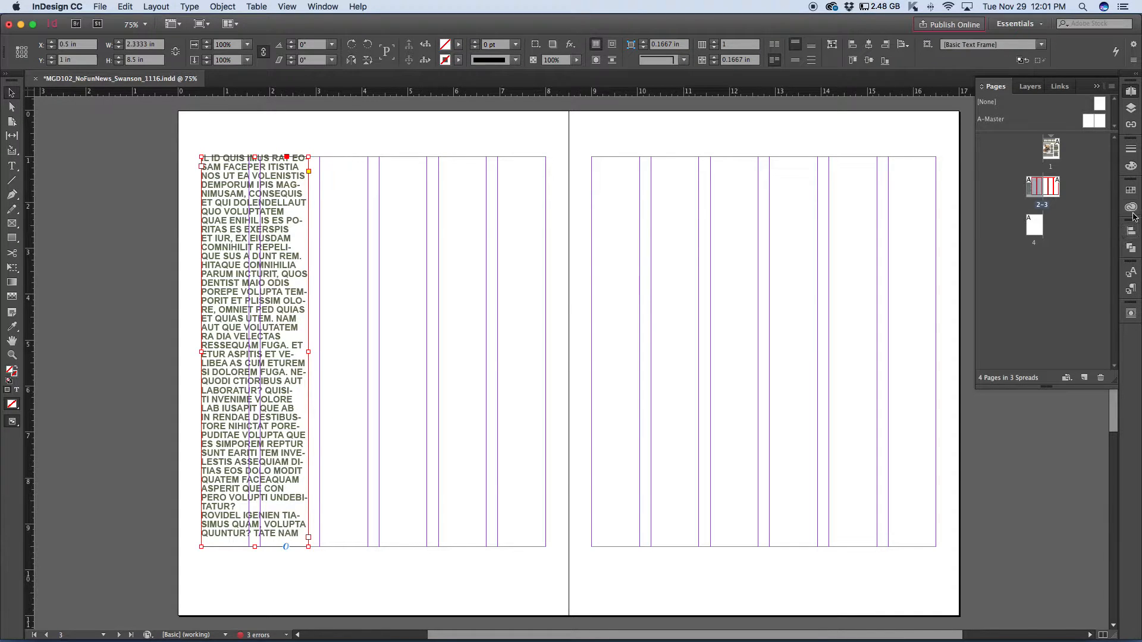
pyautogui.moveTo(270, 135); pyautogui.dragTo(881, 272)
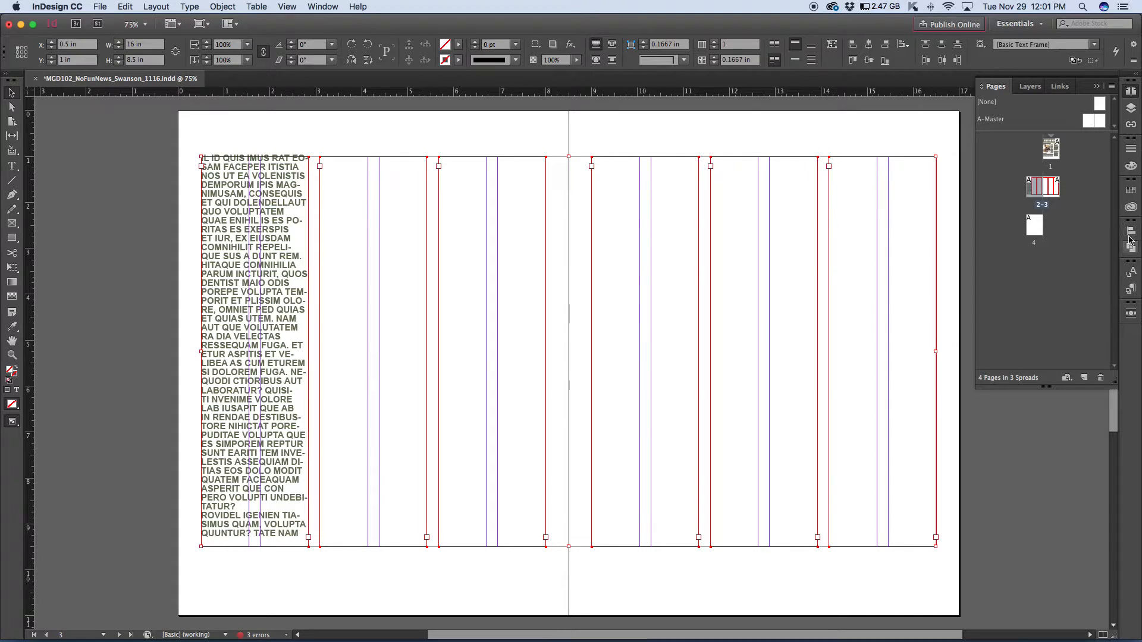
pyautogui.click(1130, 289)
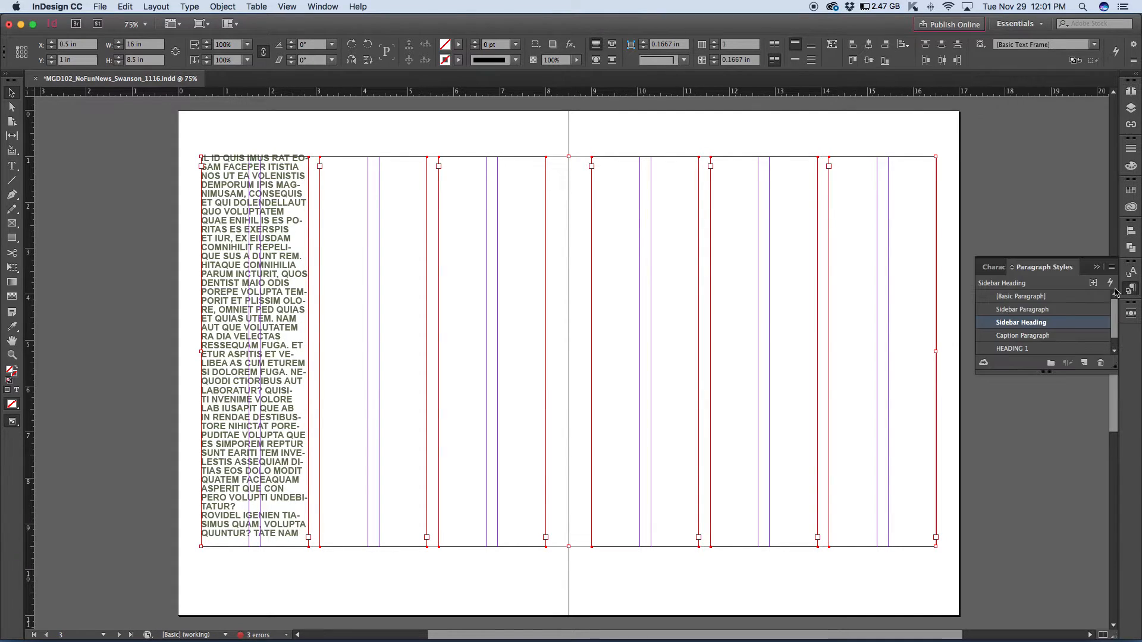
pyautogui.click(1034, 298)
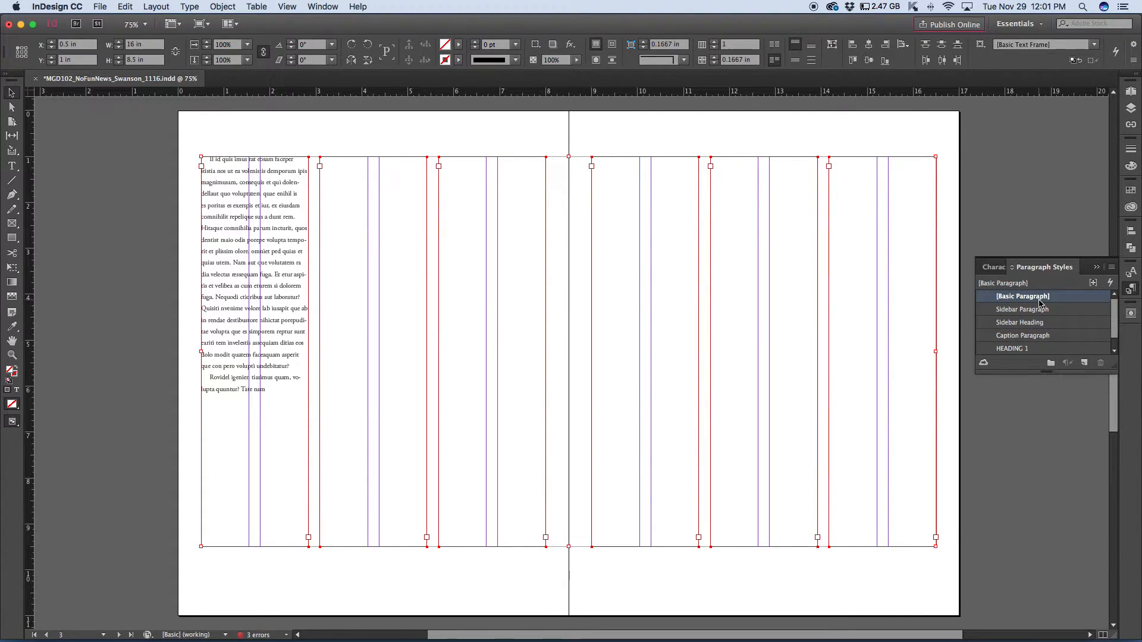
# Step: Replace the text in page 2's first frame with fresh placeholder text that fills it, and deselect the frame
pyautogui.doubleClick(275, 390)
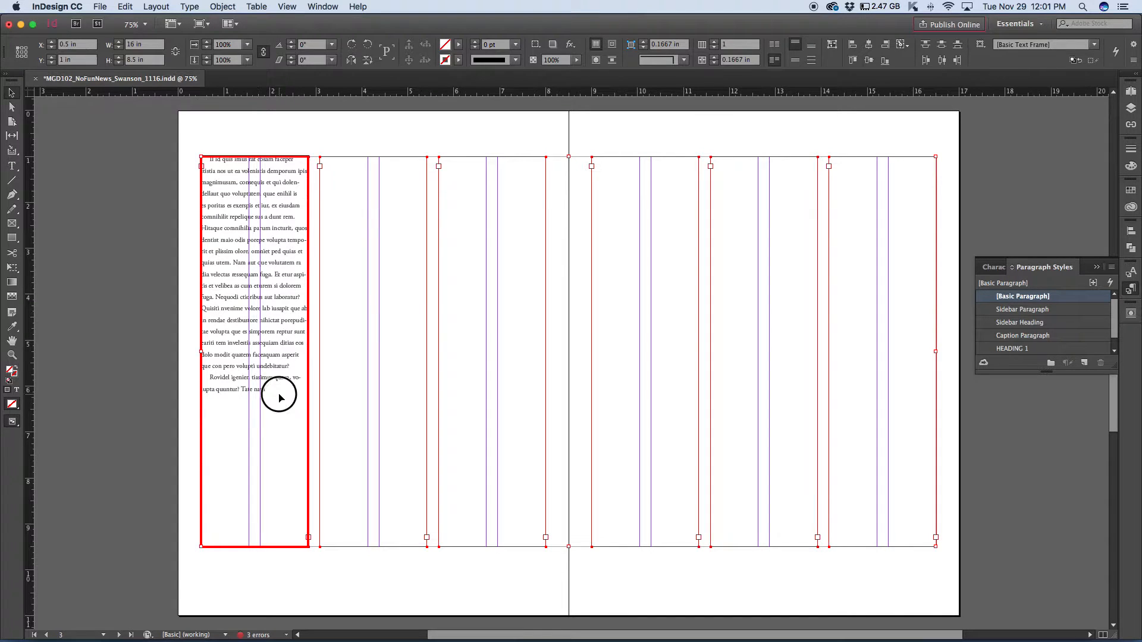
pyautogui.moveTo(276, 402); pyautogui.dragTo(183, 147)
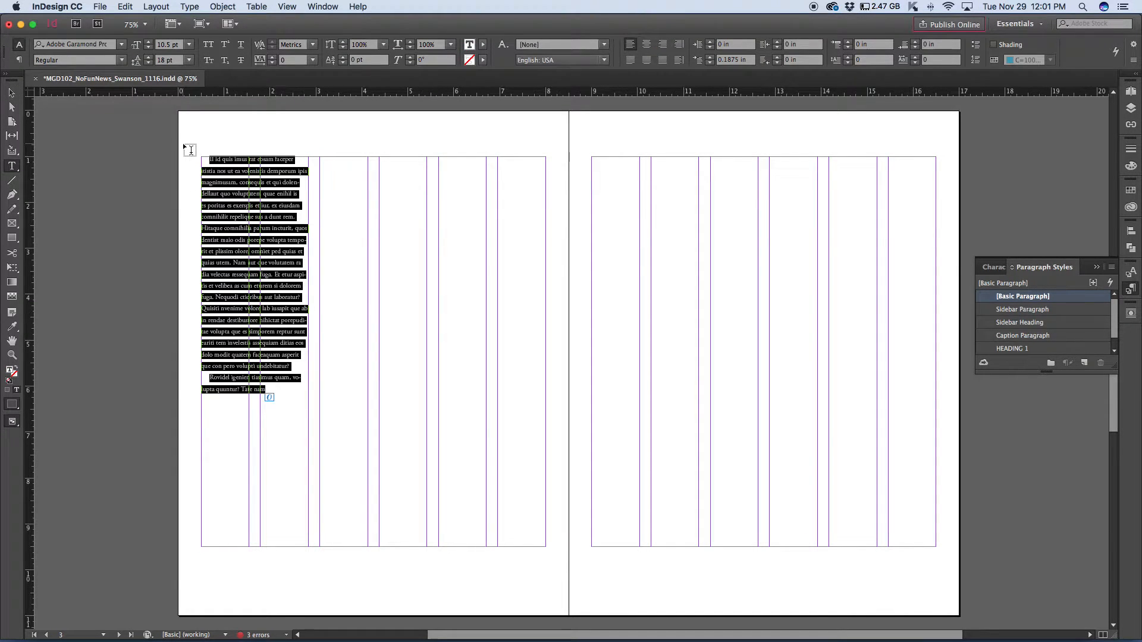
pyautogui.press('BackSpace')
pyautogui.click(189, 7)
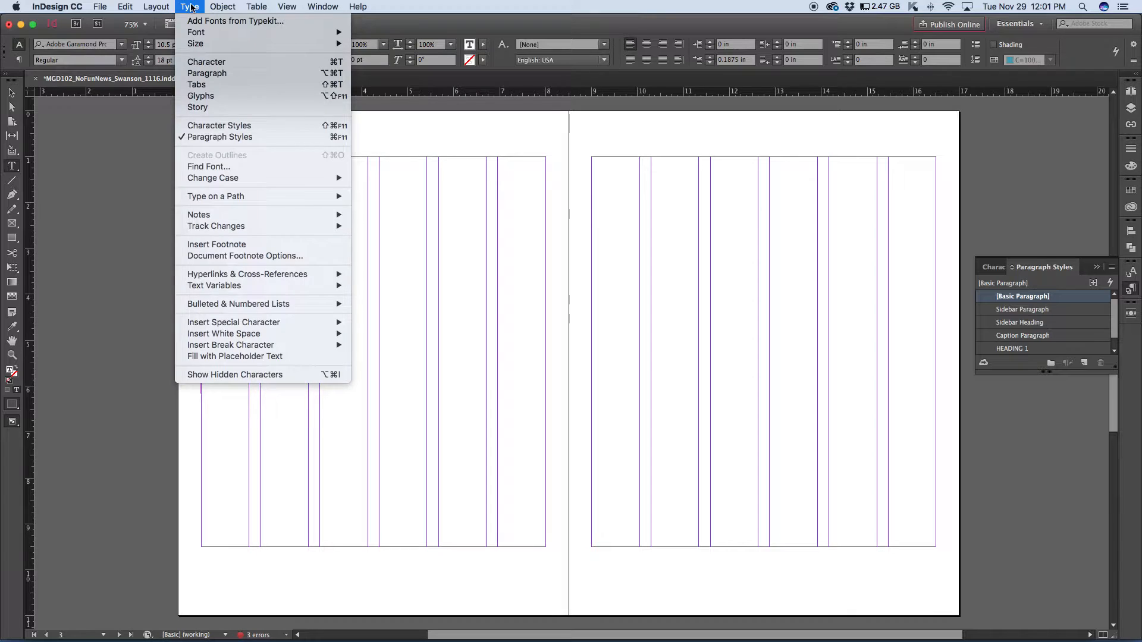
pyautogui.click(234, 357)
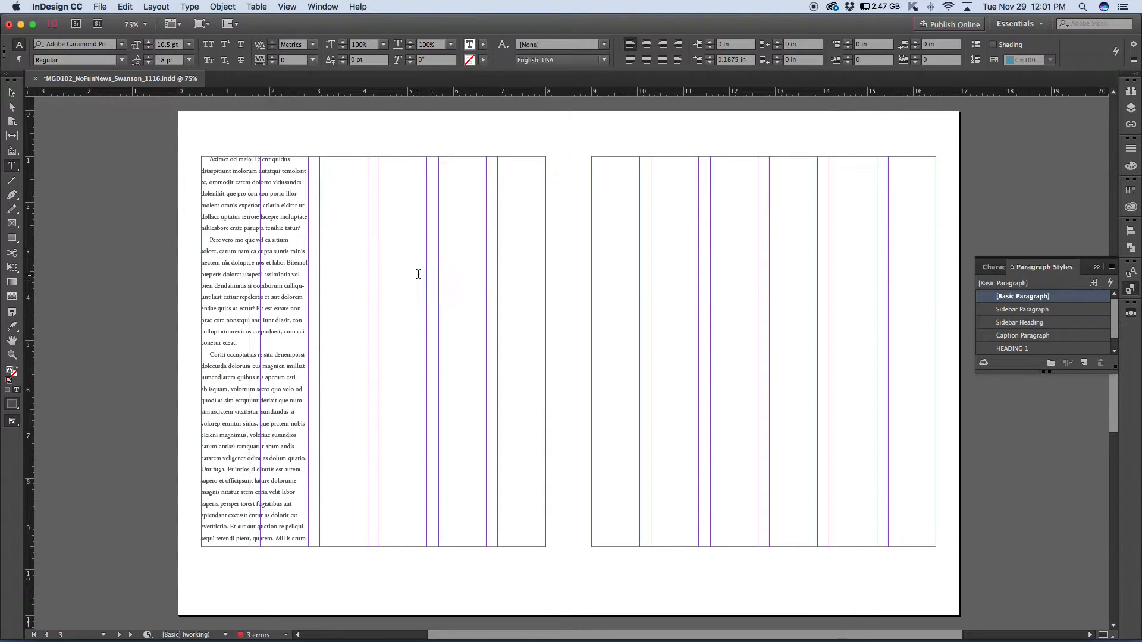
pyautogui.click(11, 93)
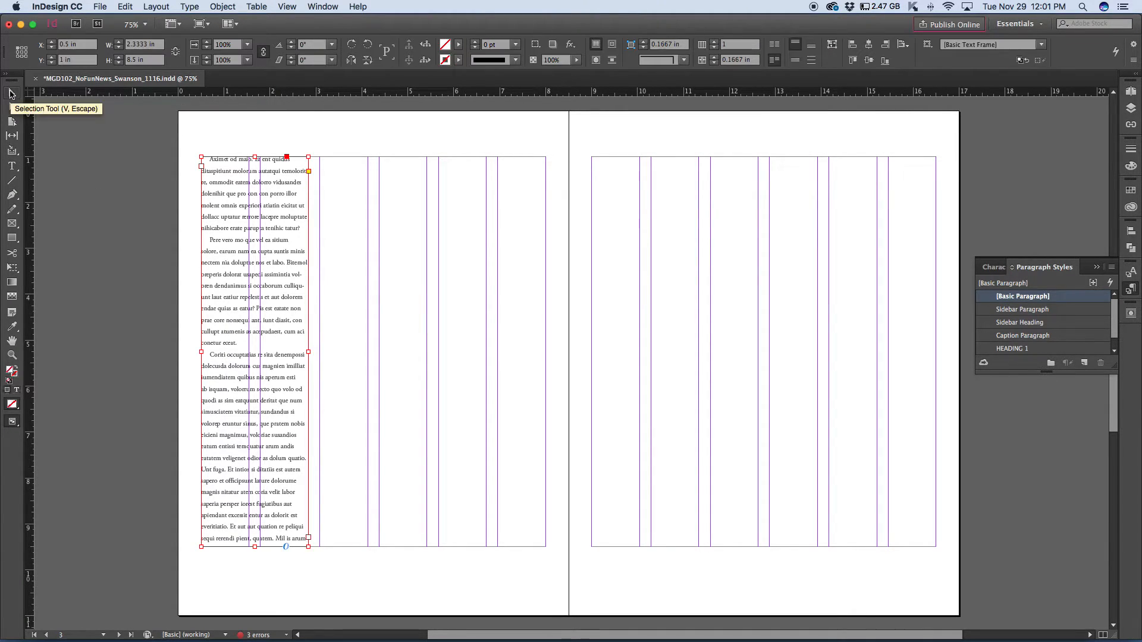
pyautogui.click(127, 413)
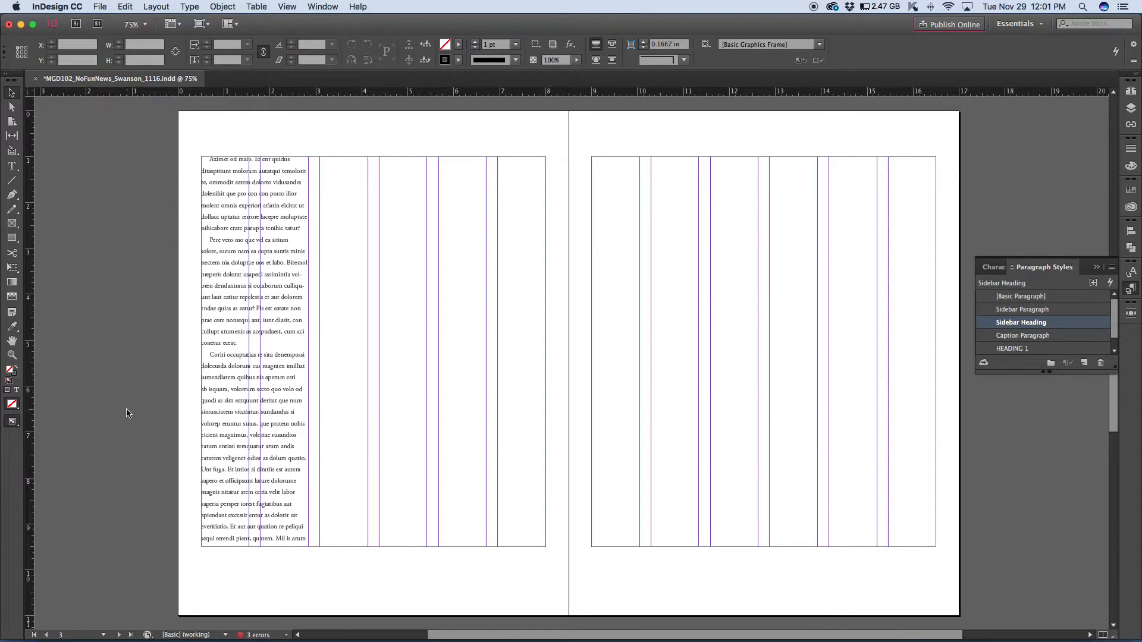
# Step: Delete the placeholder text from the first frame on page 2, leaving the empty frame selected
pyautogui.press('super+1')
pyautogui.scroll(2, 127, 412)
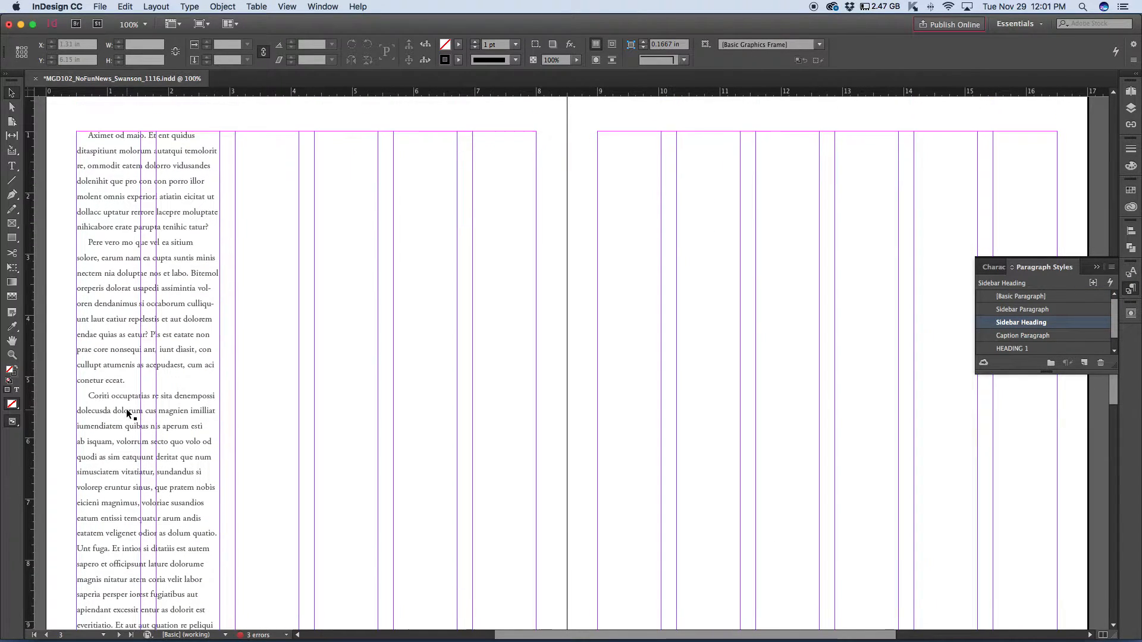
pyautogui.press('super+minus')
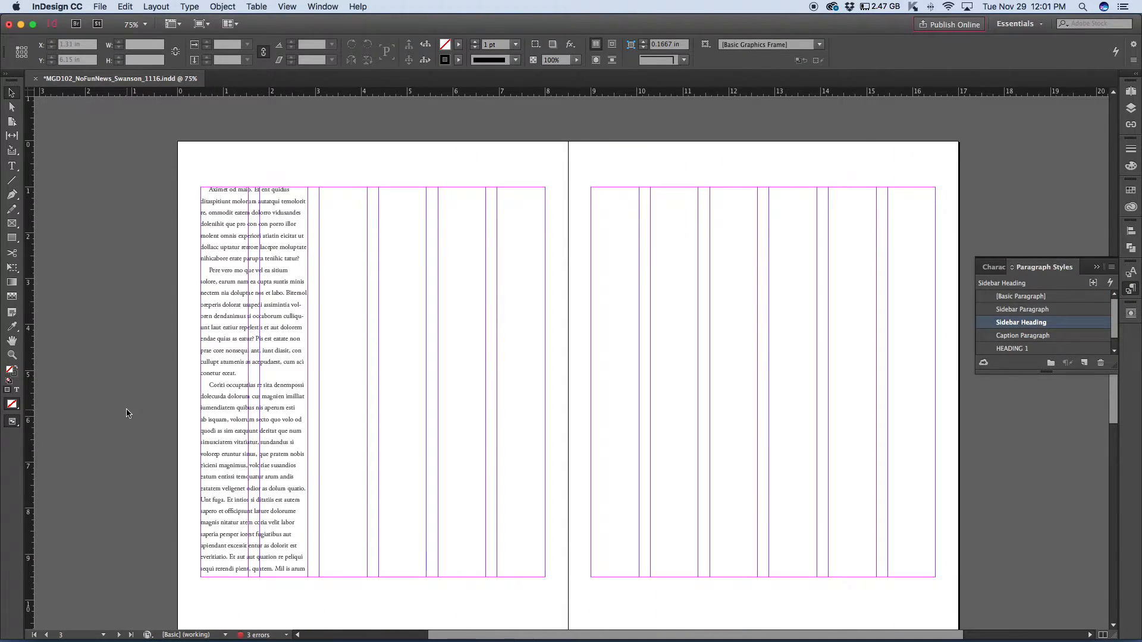
pyautogui.click(263, 470)
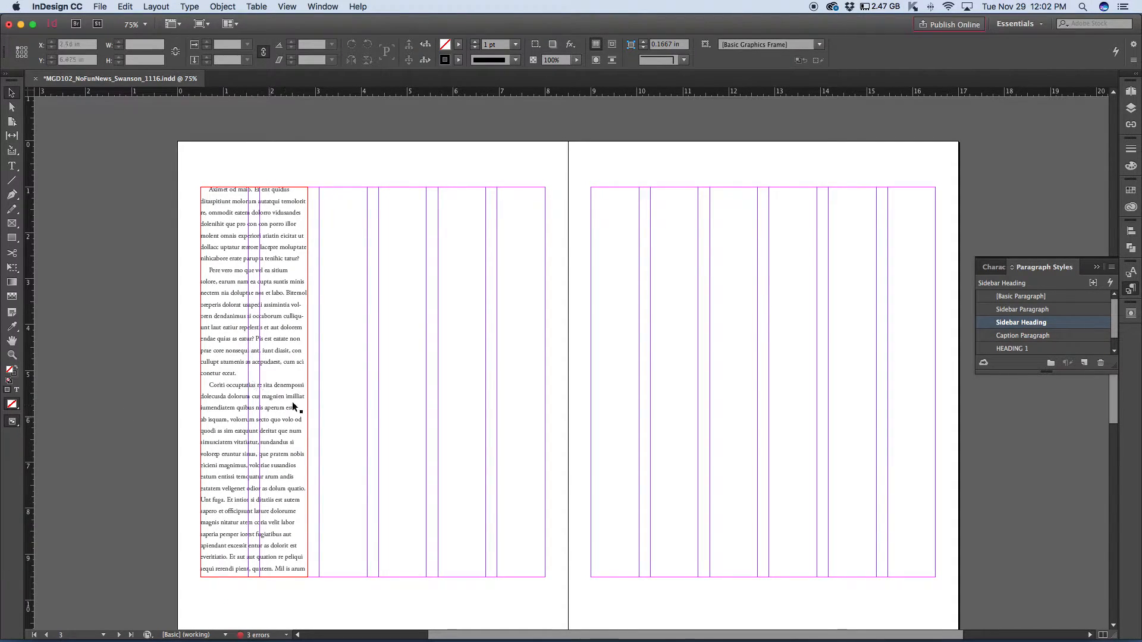
pyautogui.click(265, 388)
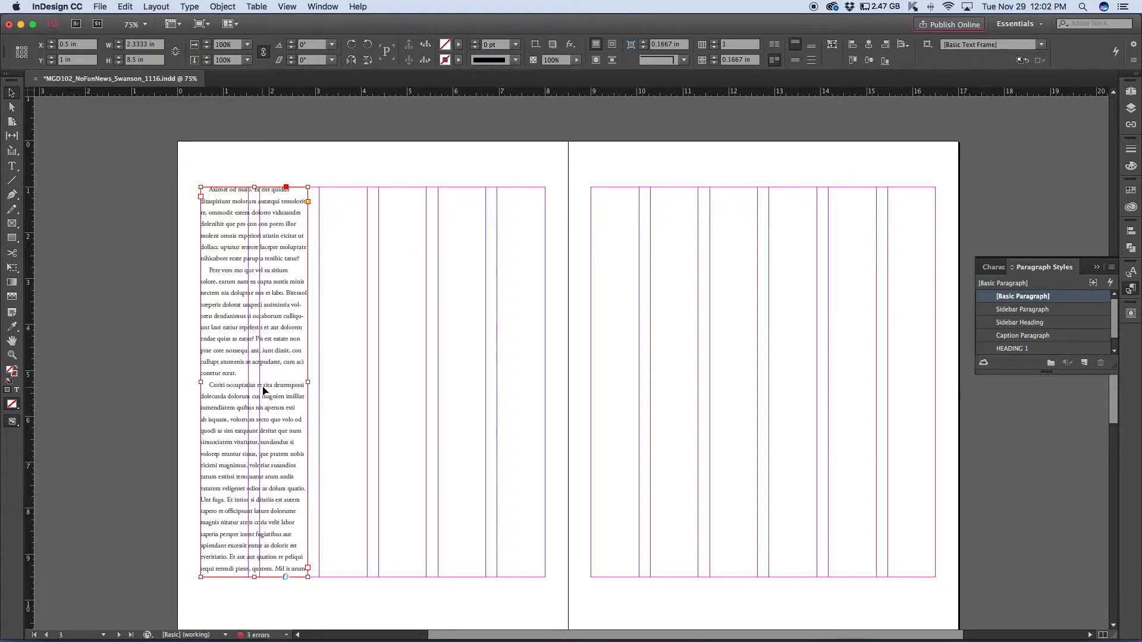
pyautogui.click(411, 378)
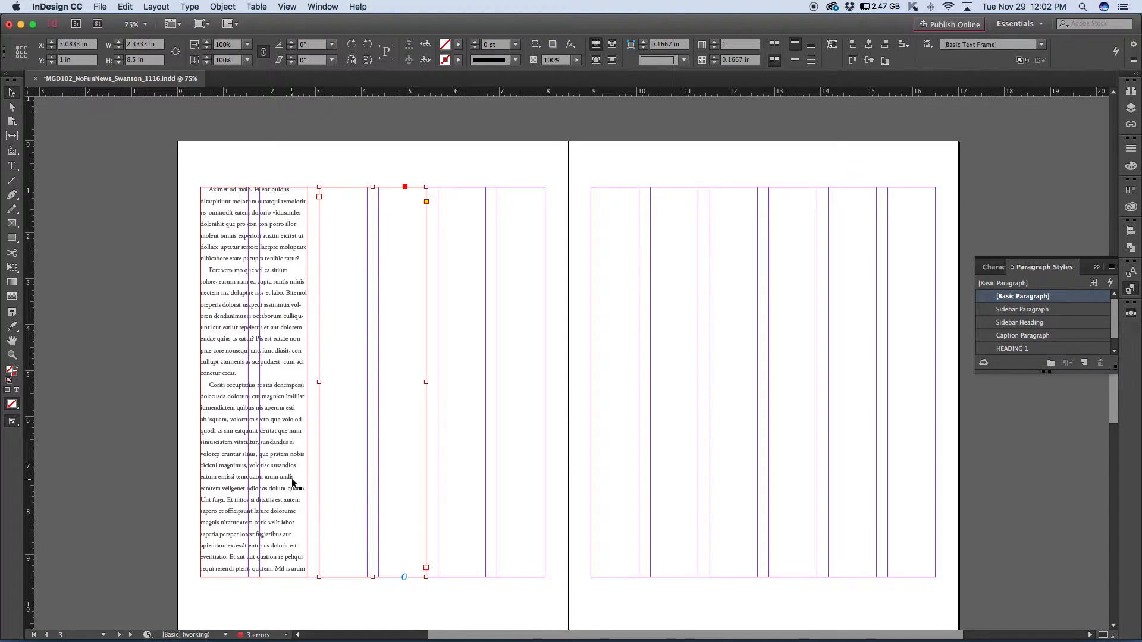
pyautogui.click(279, 434)
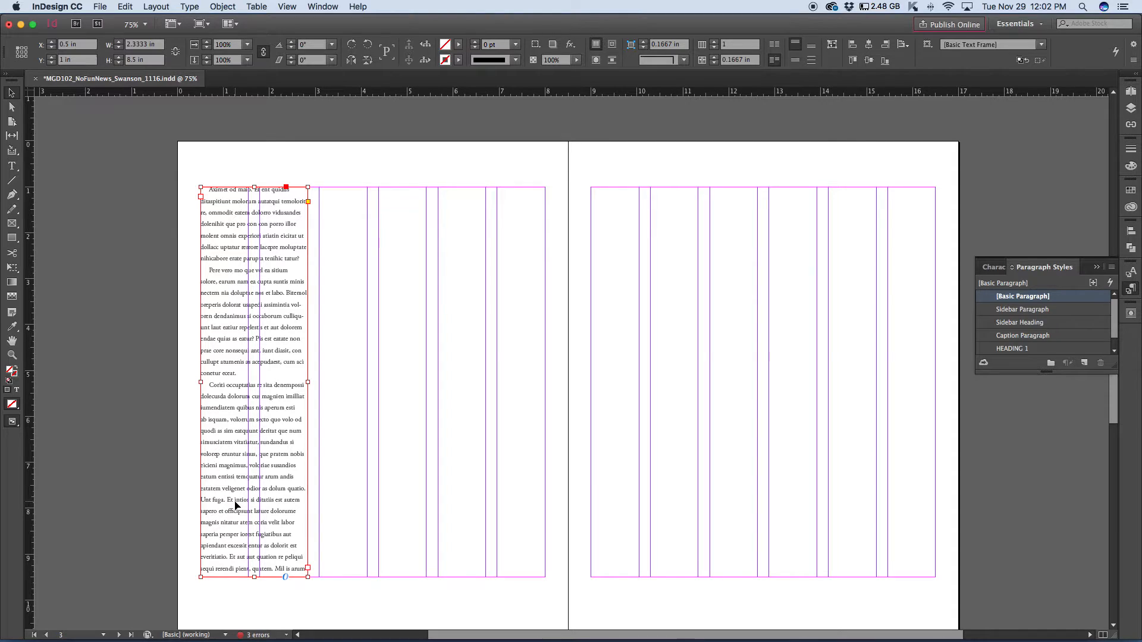
pyautogui.press('Delete')
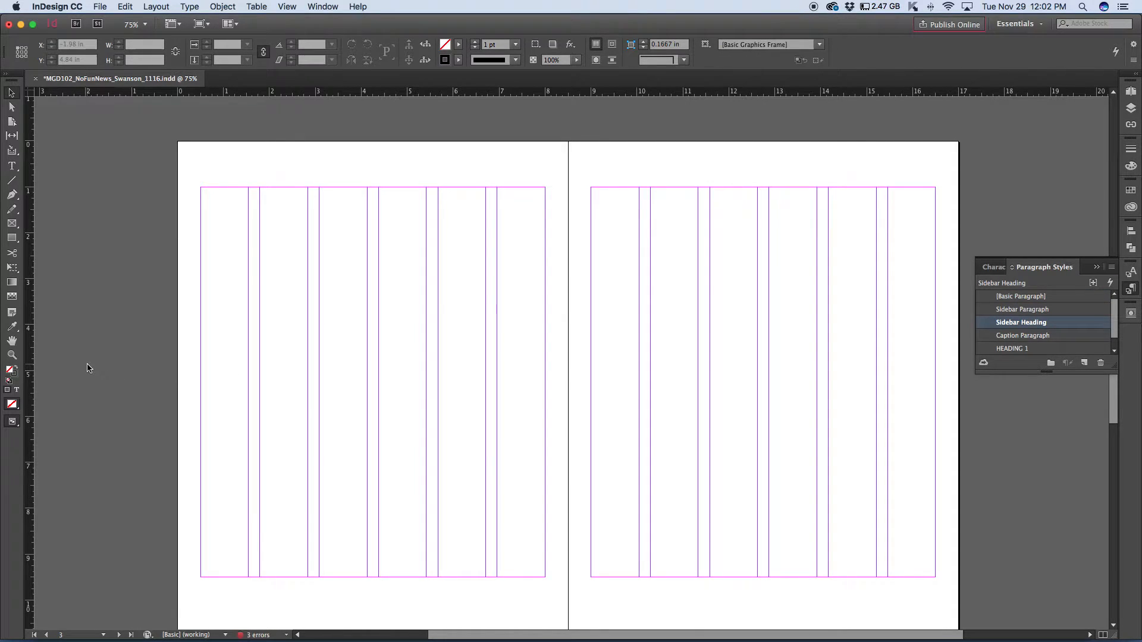
pyautogui.click(222, 377)
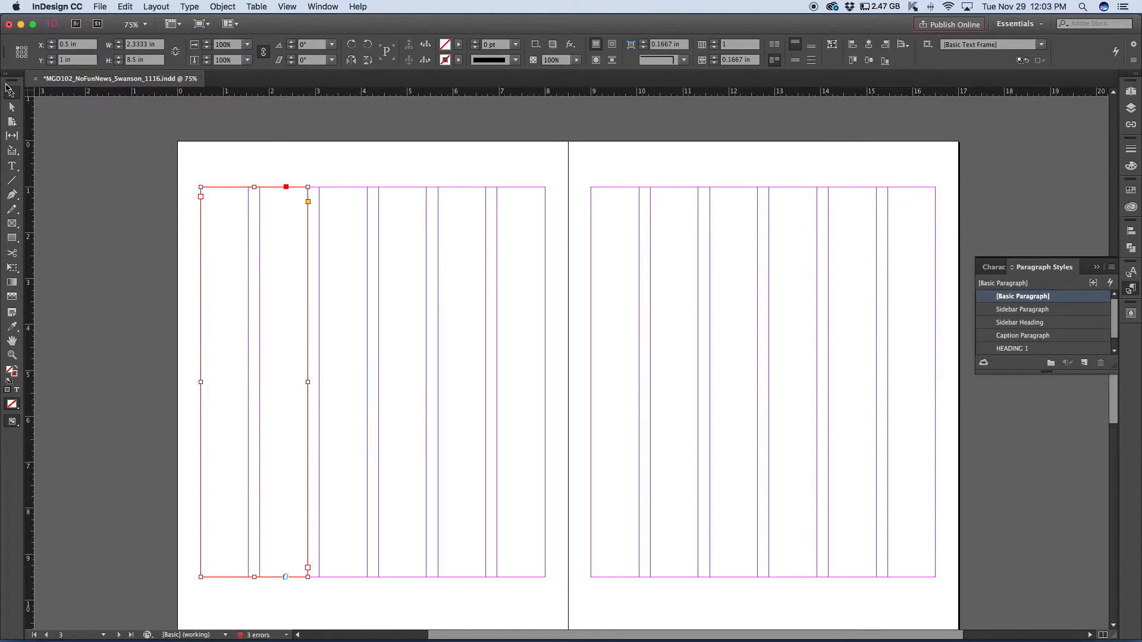
# Step: Thread page 2's first text frame into the second frame beside it
pyautogui.click(307, 567)
pyautogui.click(344, 316)
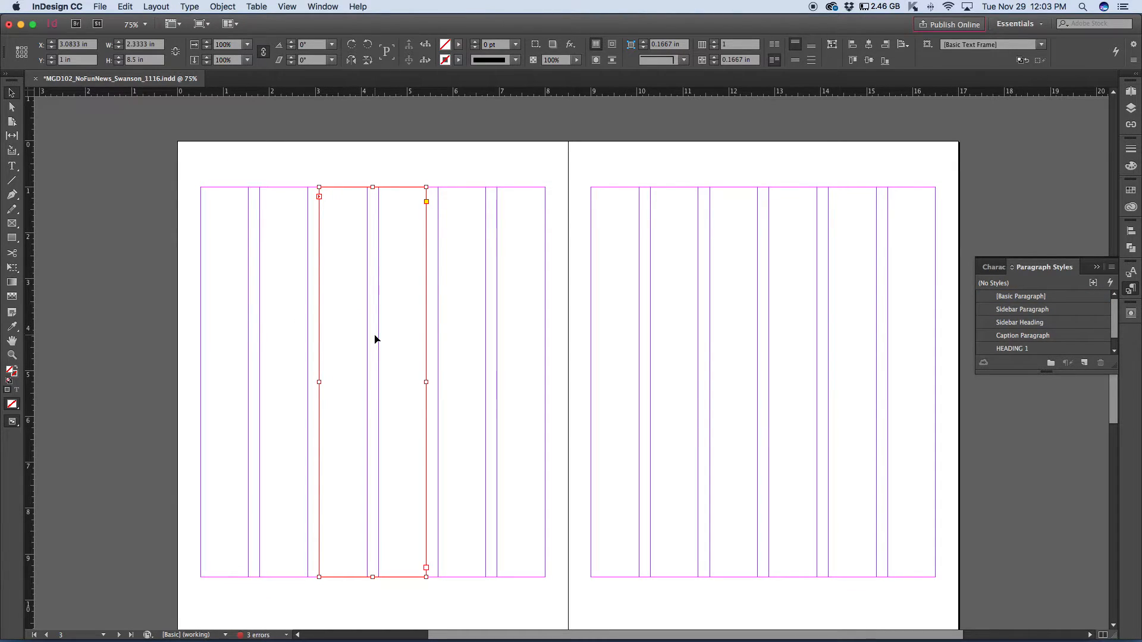
pyautogui.click(290, 345)
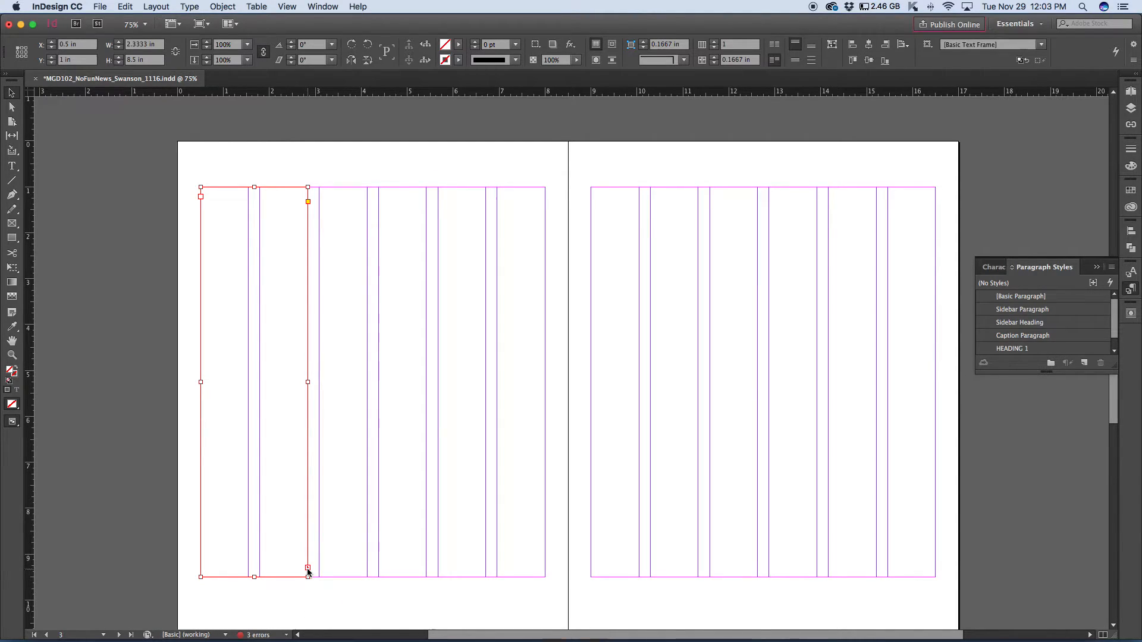
pyautogui.click(341, 299)
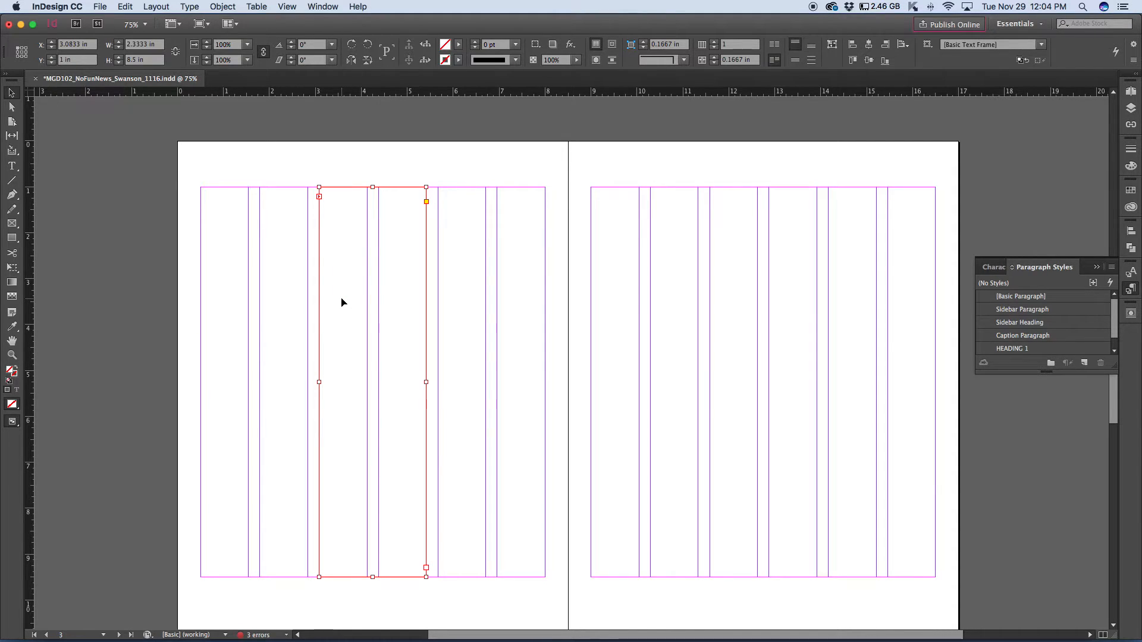
pyautogui.click(320, 201)
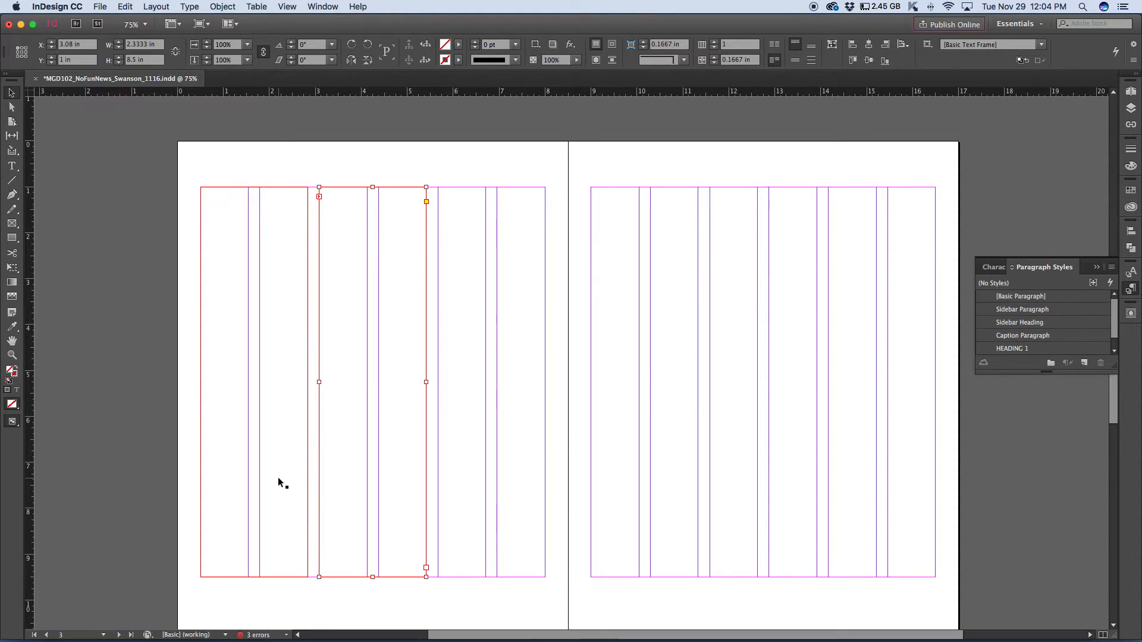
pyautogui.click(369, 474)
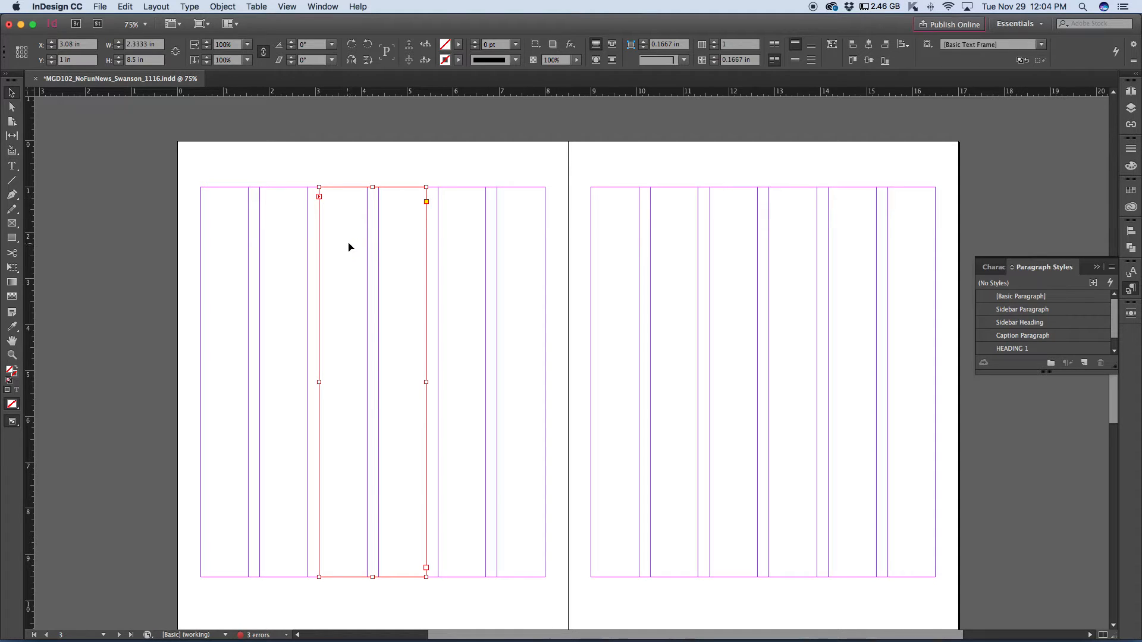
# Step: Continue the text thread from page 2's second frame through its third frame and into page 3's first frame
pyautogui.click(426, 568)
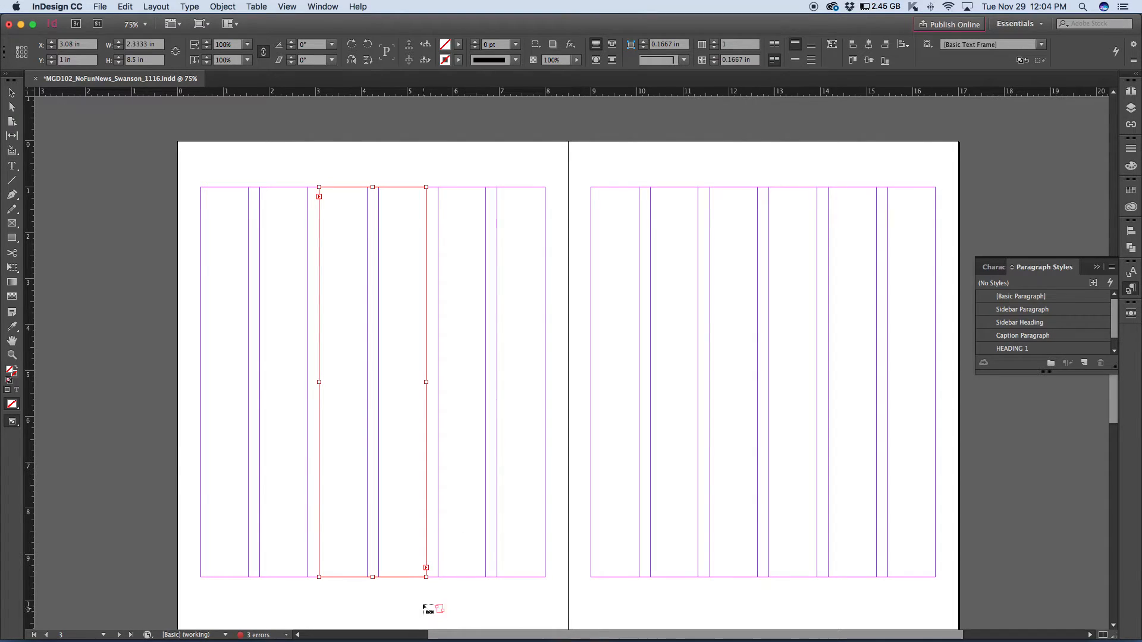
pyautogui.click(462, 412)
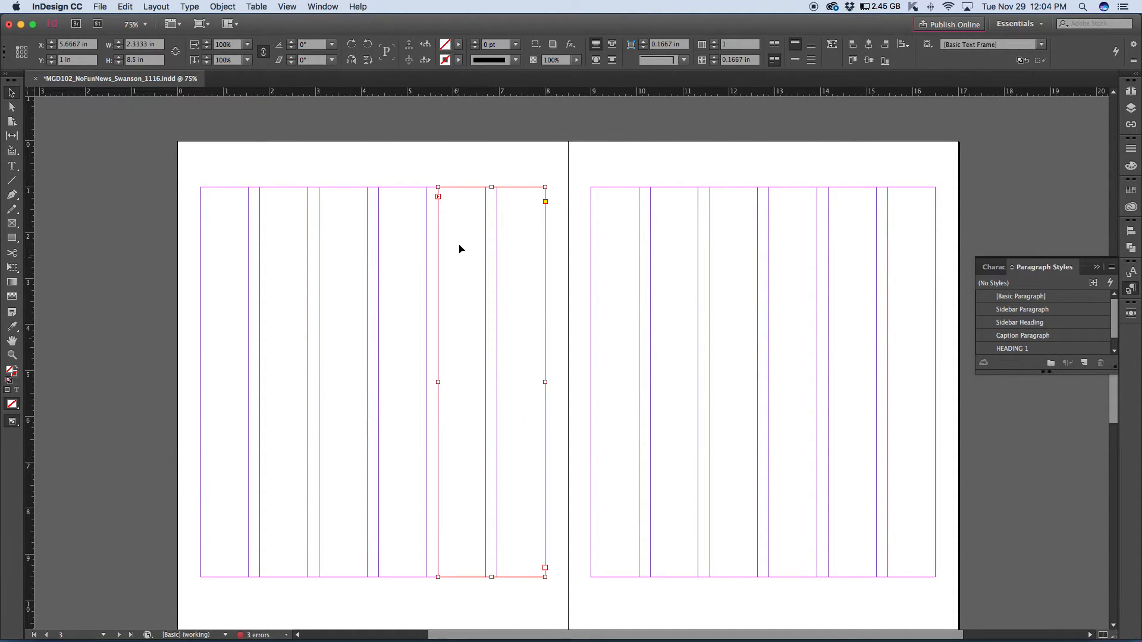
pyautogui.click(545, 567)
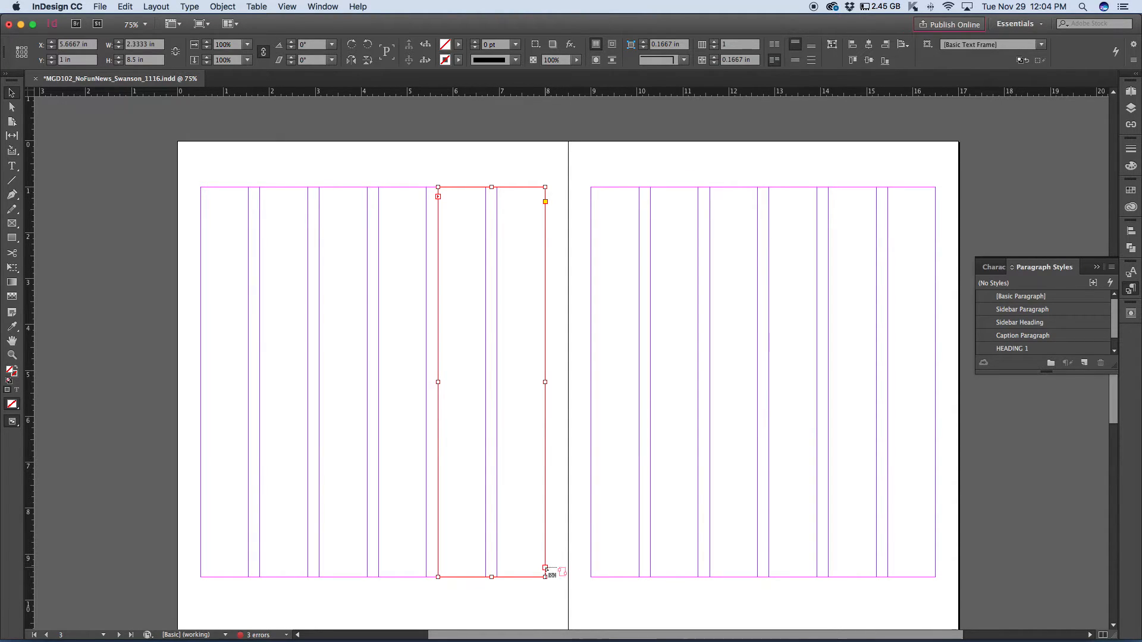
pyautogui.click(629, 462)
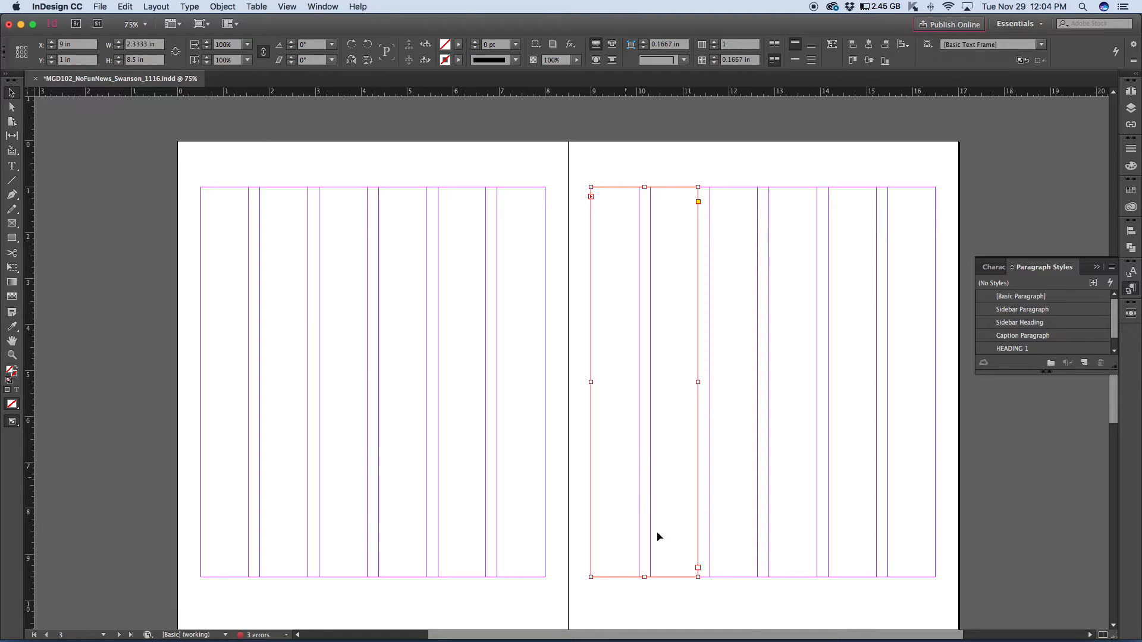
# Step: Extend the thread from page 3's first frame through its second and third frames
pyautogui.click(697, 568)
pyautogui.click(747, 531)
pyautogui.click(817, 567)
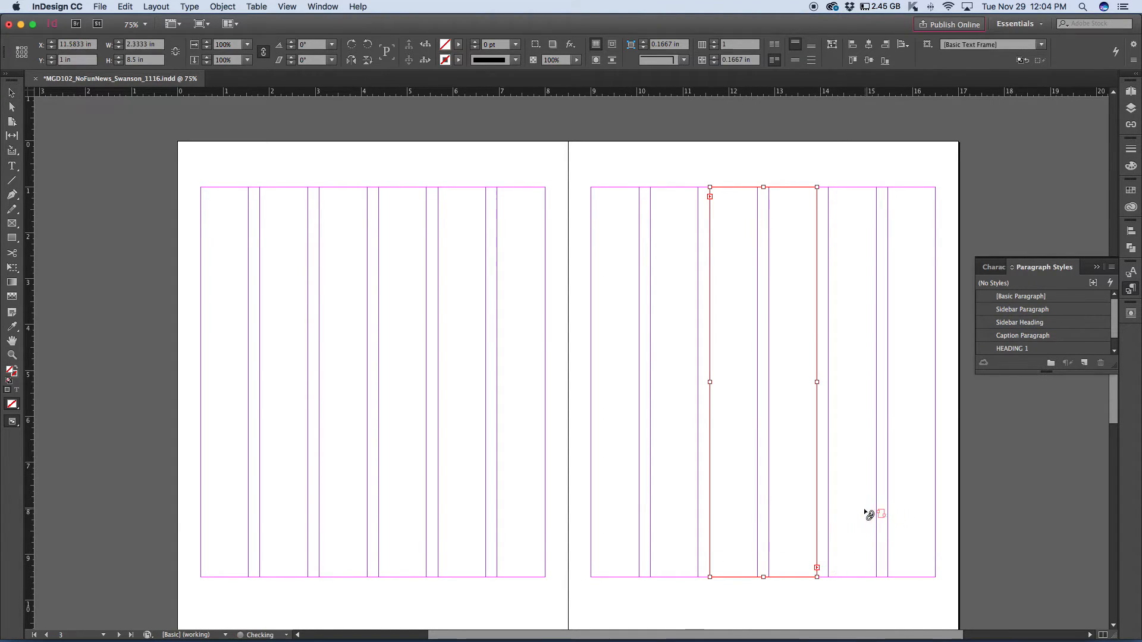
pyautogui.click(844, 509)
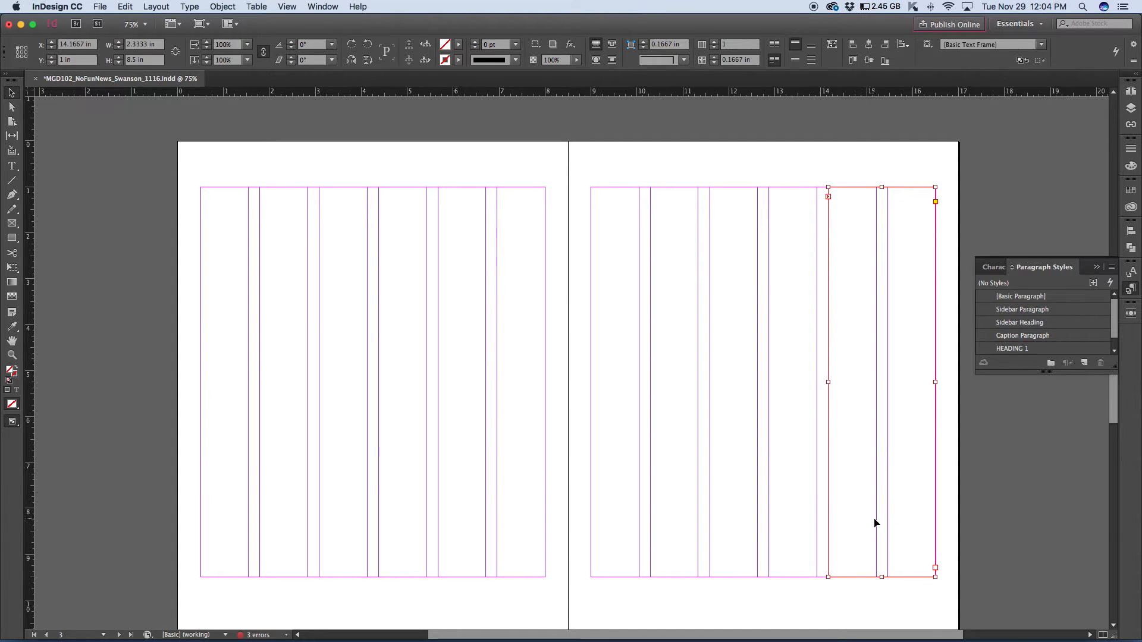
# Step: Fill the threaded frames with placeholder text starting in page 2's first frame, and leave nothing selected
pyautogui.doubleClick(223, 207)
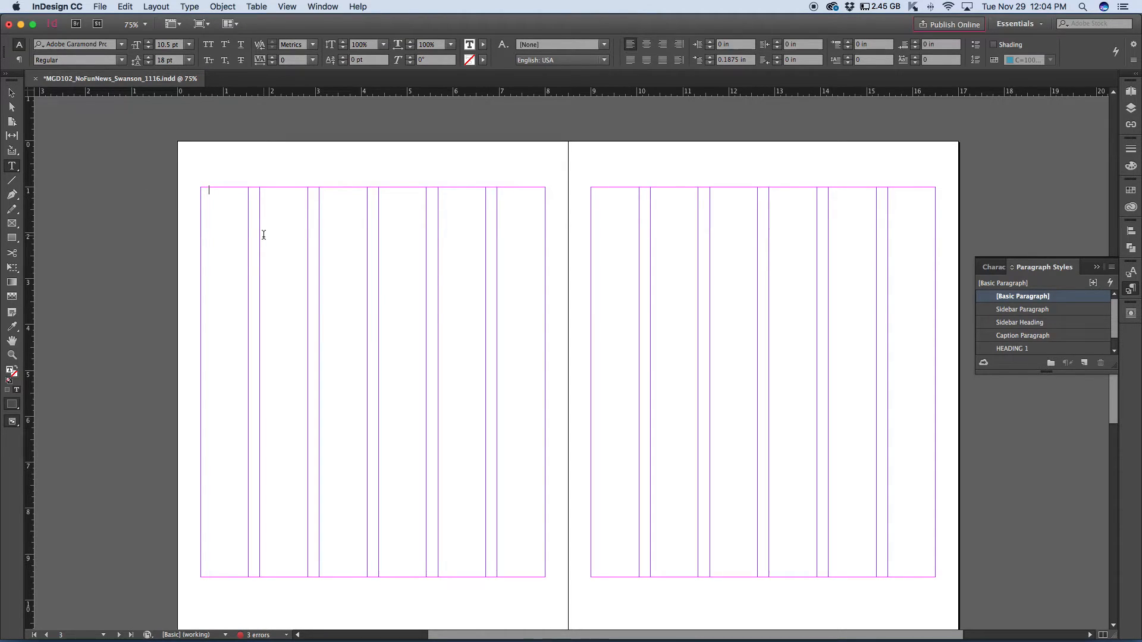
pyautogui.click(190, 7)
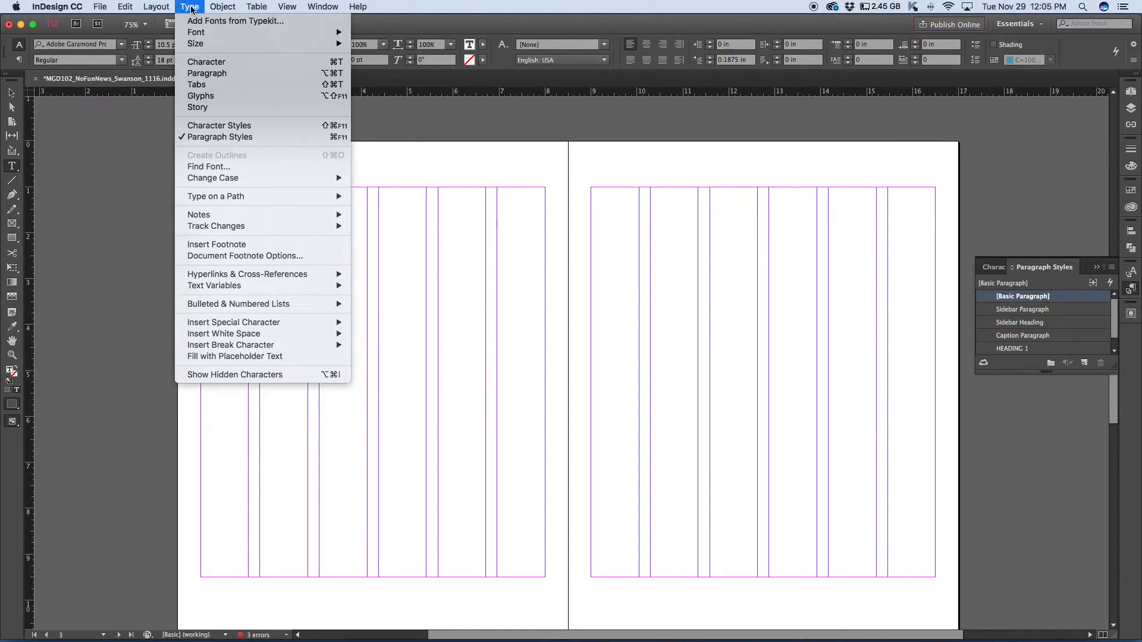
pyautogui.click(229, 356)
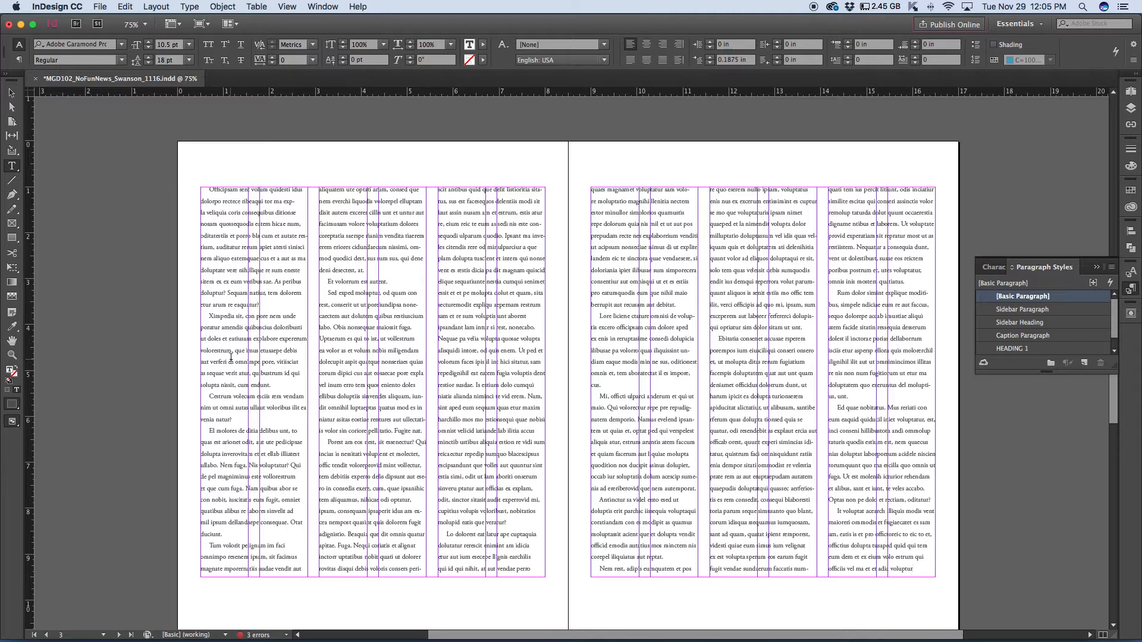
pyautogui.click(11, 93)
pyautogui.click(98, 215)
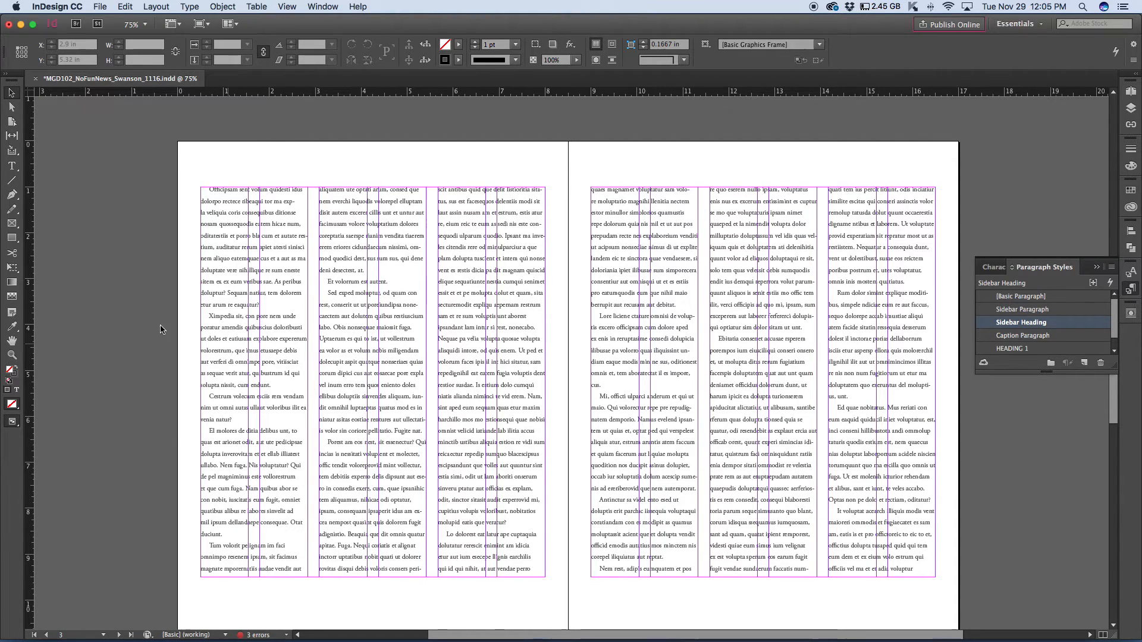
# Step: Insert the line "Still No Fun" as its own paragraph above the story's opening text on page 2
pyautogui.click(12, 166)
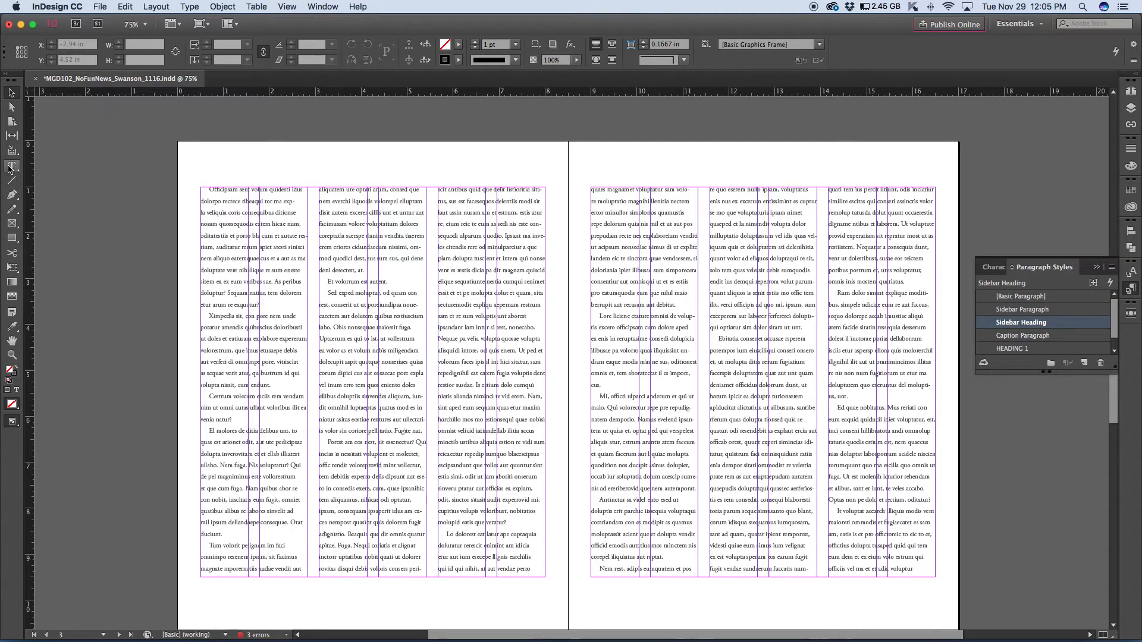
pyautogui.click(209, 190)
pyautogui.press('Return')
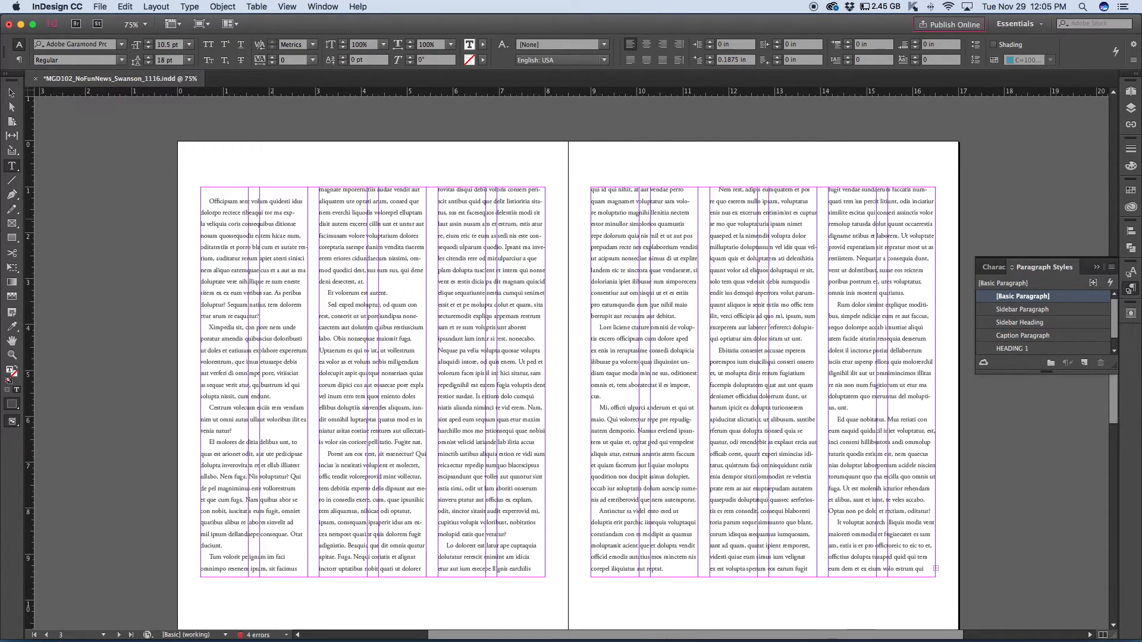
pyautogui.write('Still No Fun')
pyautogui.press('super+a')
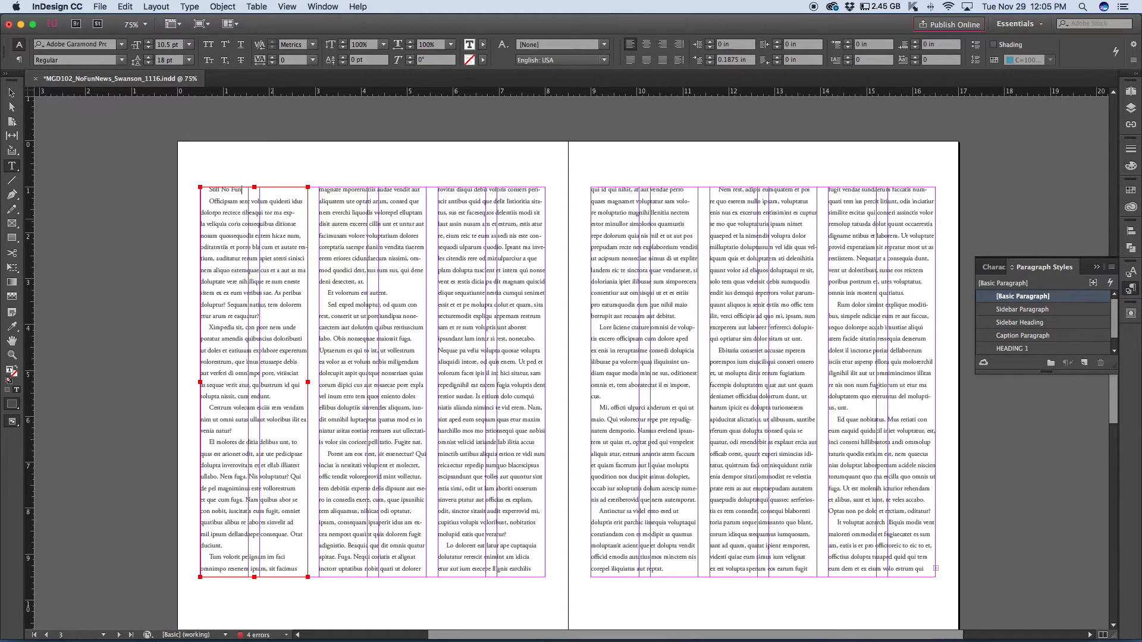
# Step: Apply the HEADING 1 paragraph style to the "Still No Fun" line
pyautogui.click(246, 191)
pyautogui.moveTo(246, 191); pyautogui.dragTo(194, 190)
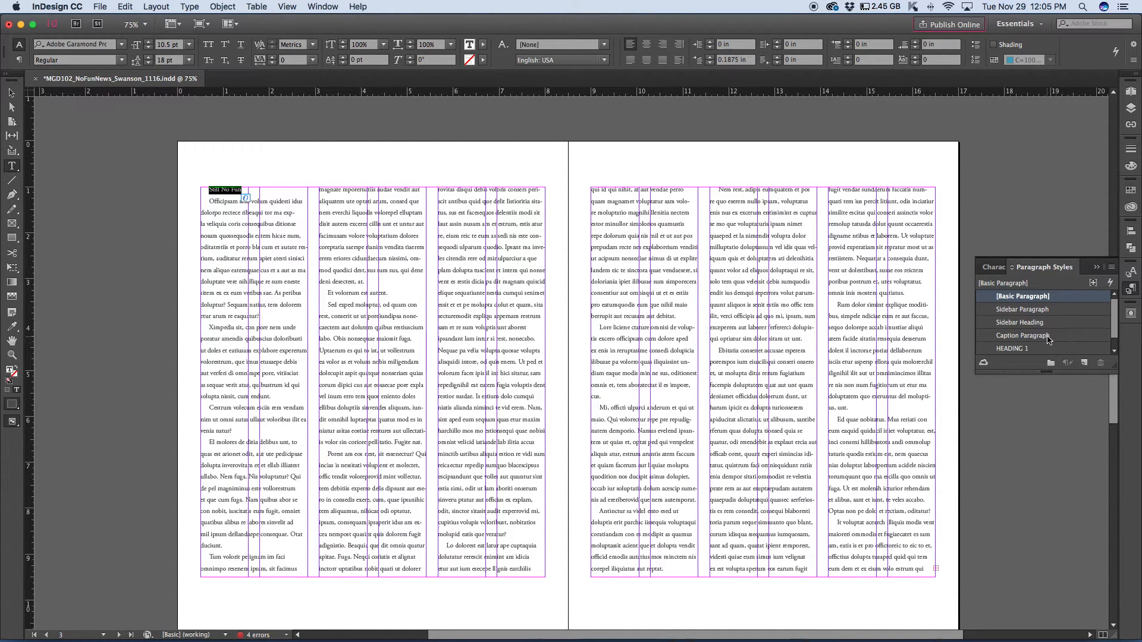
pyautogui.click(1010, 349)
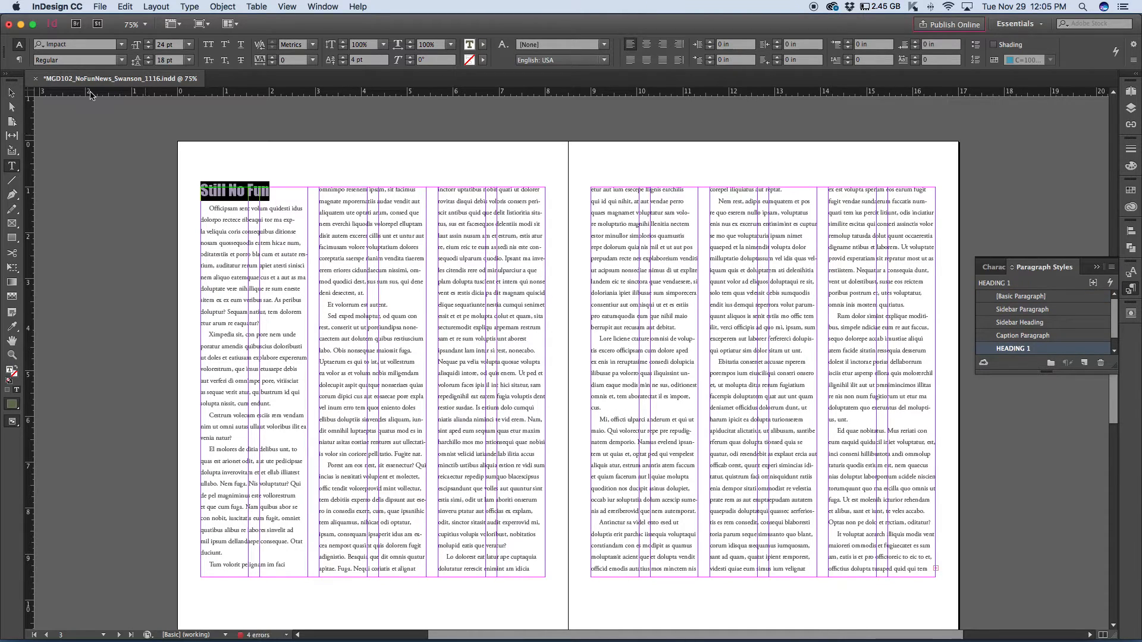
# Step: End the sentence partway down page 2's third frame with a period and add two paragraph breaks after it
pyautogui.click(10, 94)
pyautogui.click(399, 395)
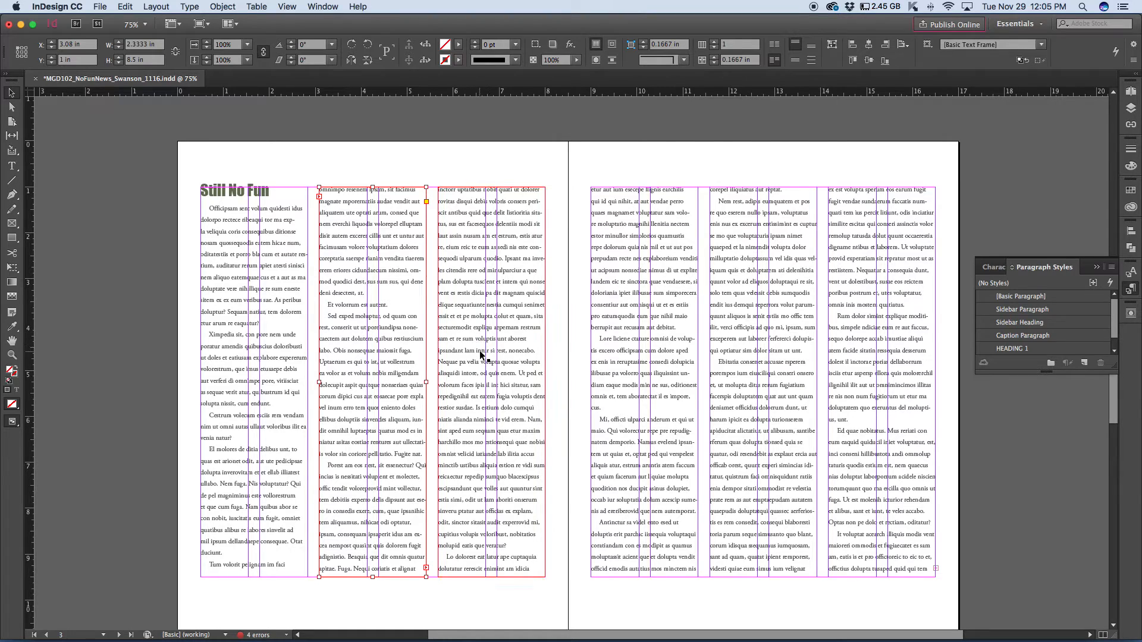
pyautogui.doubleClick(534, 338)
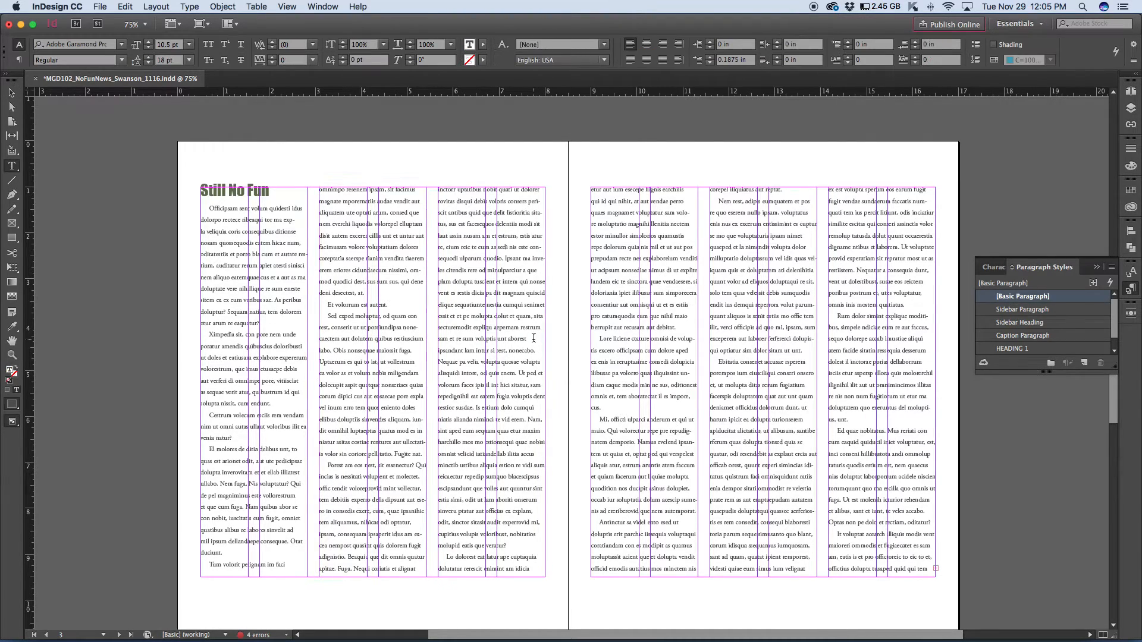
pyautogui.write('.')
pyautogui.press('Return')
pyautogui.press('Return')
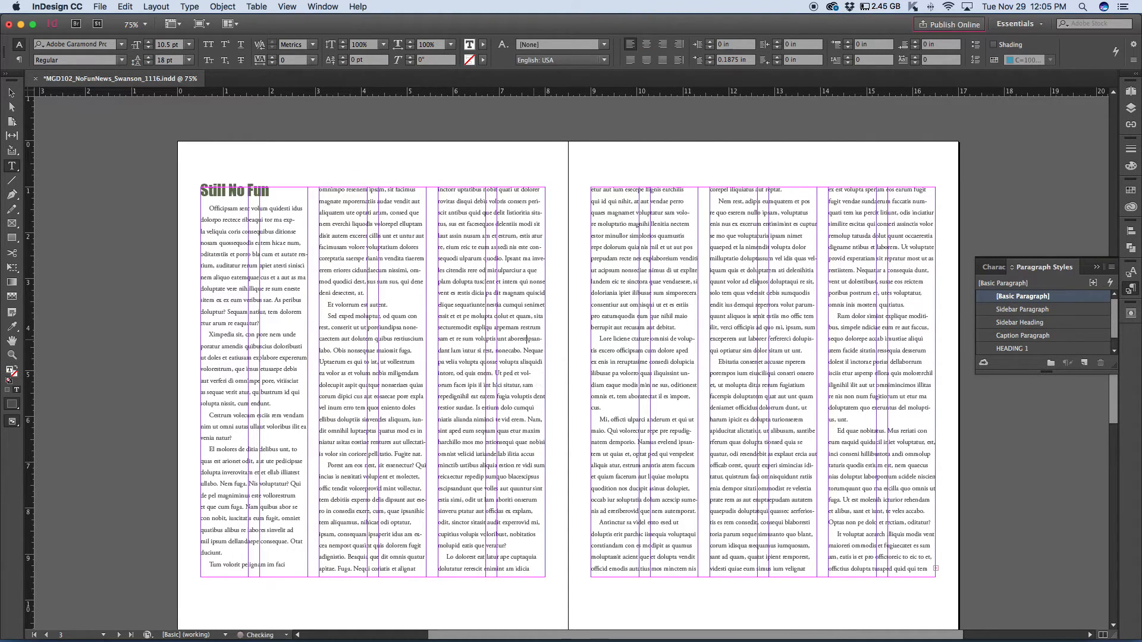
# Step: Enter "Why No Fun?" in the gap in page 2's third frame and apply the HEADING 1 style to it
pyautogui.click(447, 362)
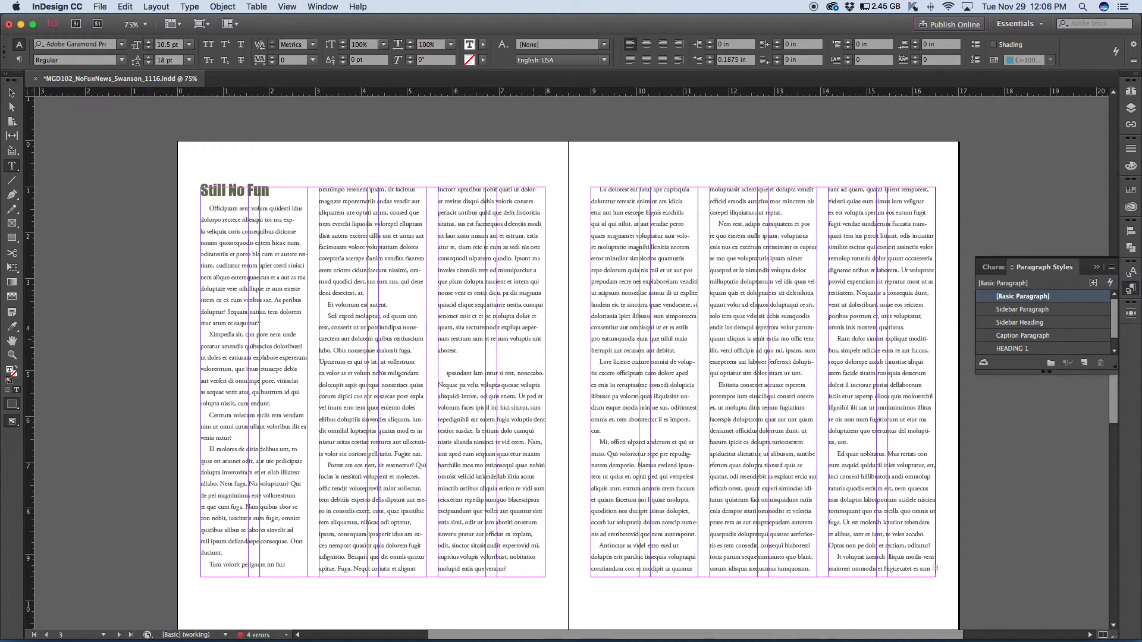
pyautogui.write('Why No Fun?')
pyautogui.moveTo(498, 363); pyautogui.dragTo(440, 365)
pyautogui.click(1014, 349)
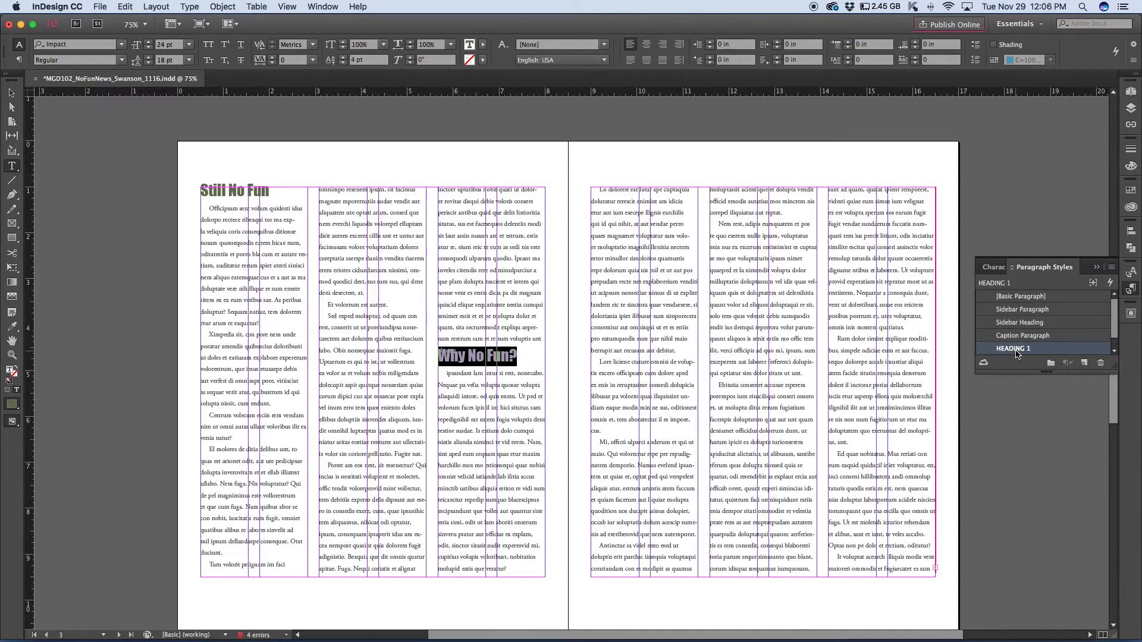
# Step: Create a new paragraph style from the HEADING 1 text and delete the surplus Paragraph Style 2
pyautogui.click(1083, 364)
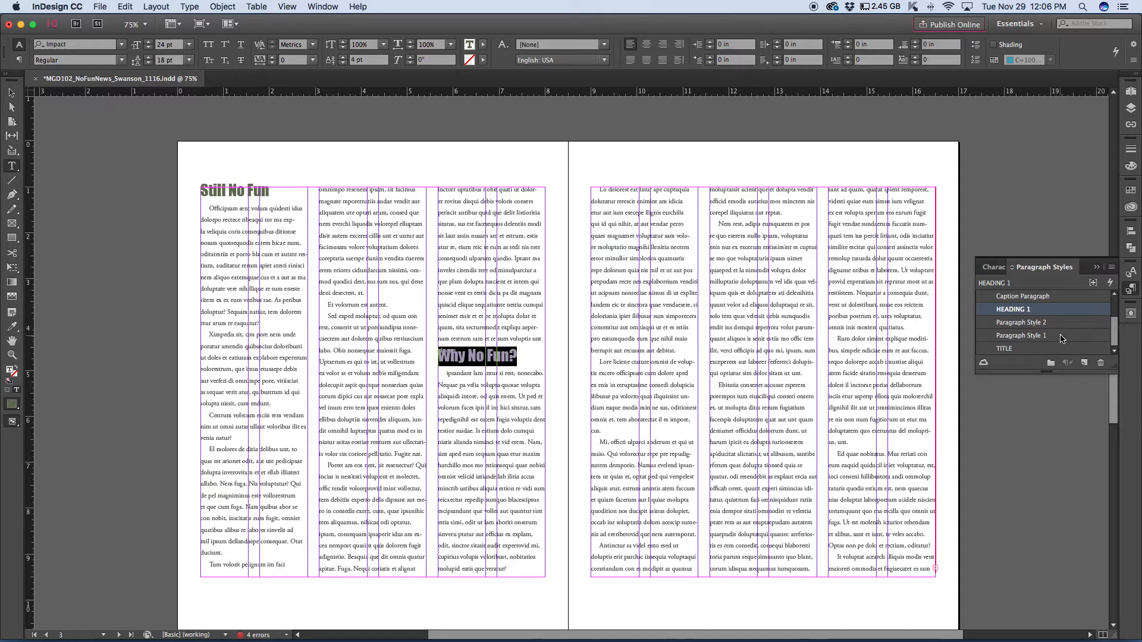
pyautogui.click(1065, 324)
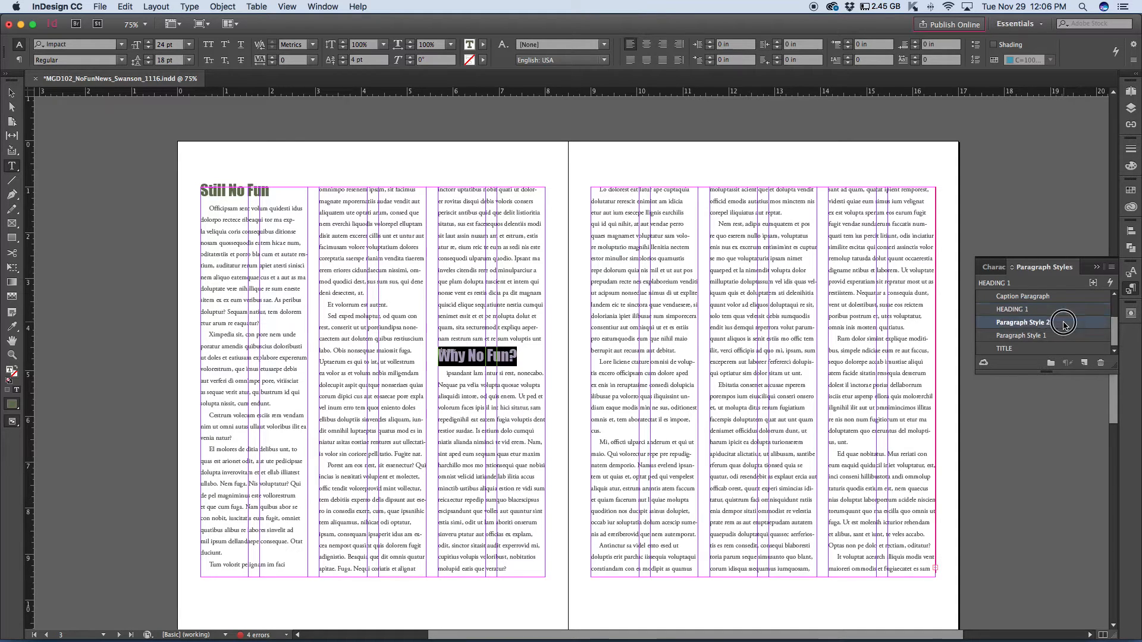
pyautogui.click(1100, 362)
pyautogui.press('Return')
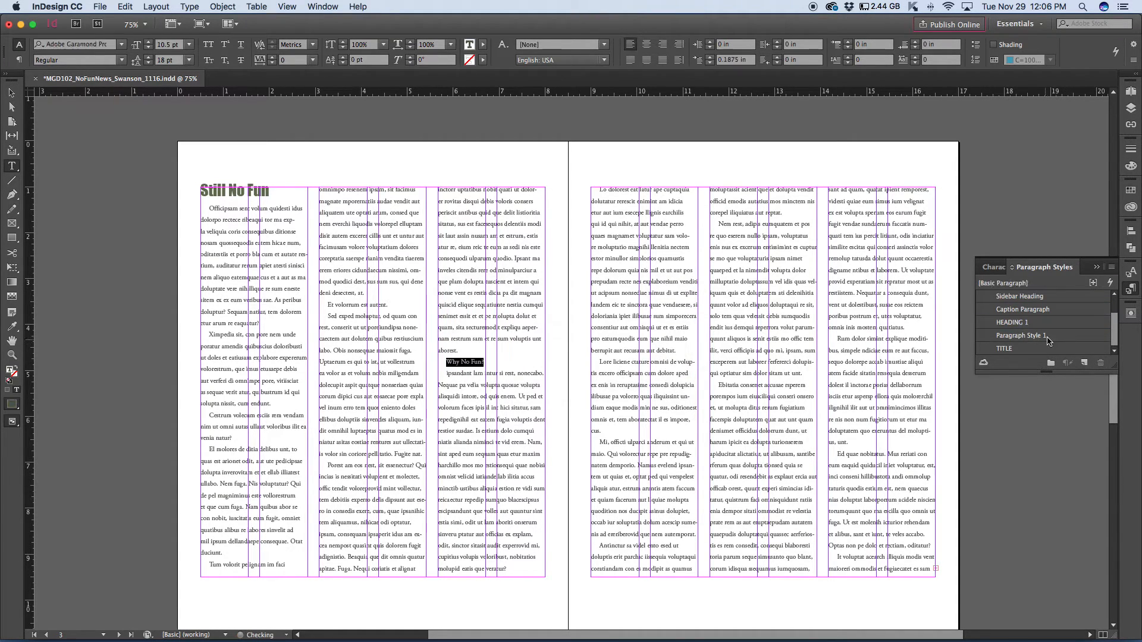
# Step: Apply Paragraph Style 1 to "Why No Fun?" and set the style's font size to 18 pt
pyautogui.doubleClick(1024, 336)
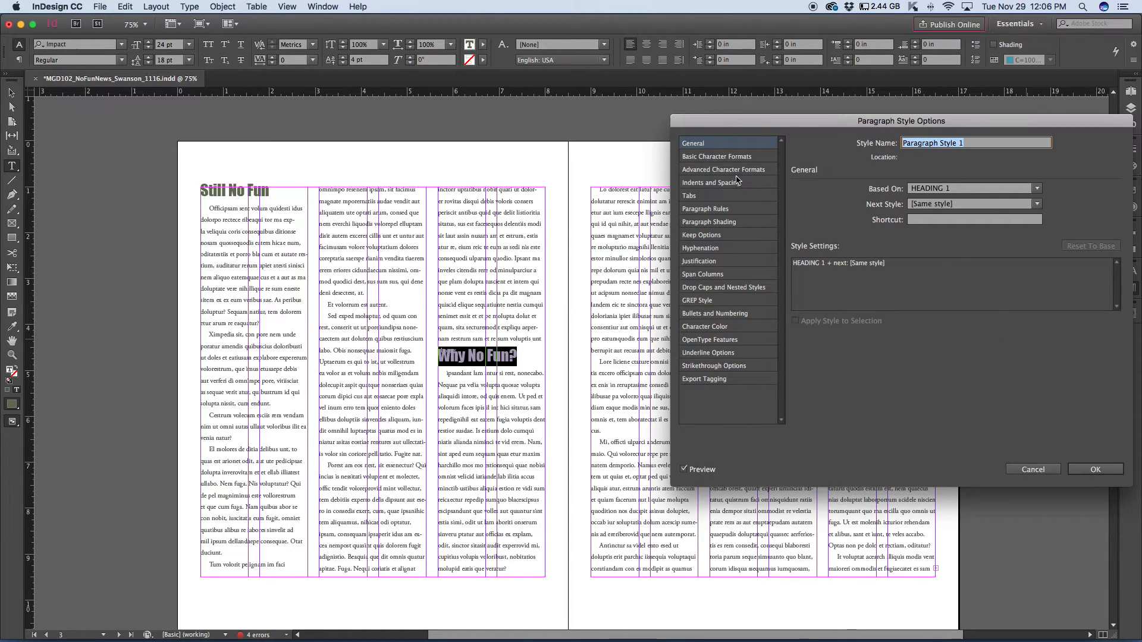
pyautogui.click(724, 157)
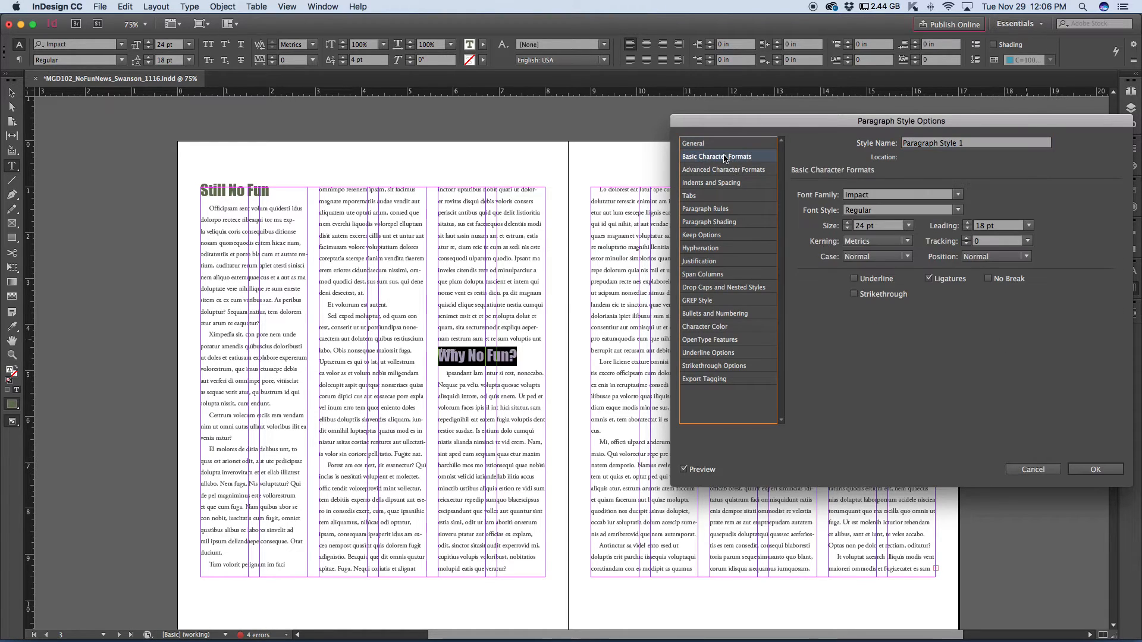
pyautogui.click(847, 229)
pyautogui.click(847, 228)
pyautogui.click(847, 228)
pyautogui.click(847, 229)
pyautogui.click(847, 229)
pyautogui.click(847, 229)
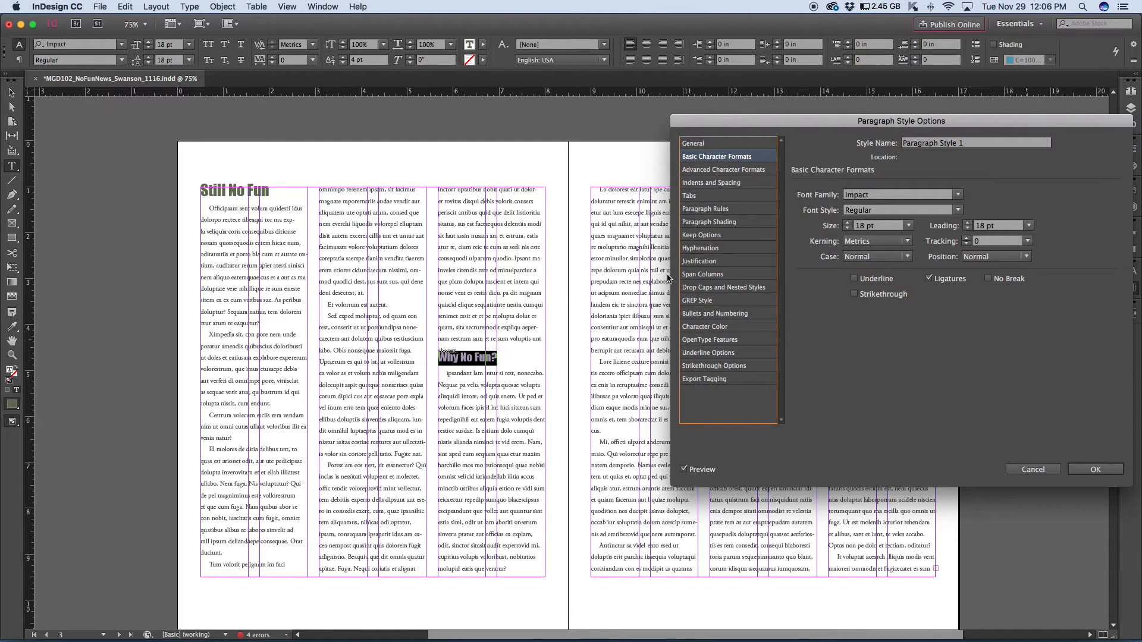
# Step: Set the character color of Paragraph Style 1 to [Black] with an 80% tint
pyautogui.click(711, 327)
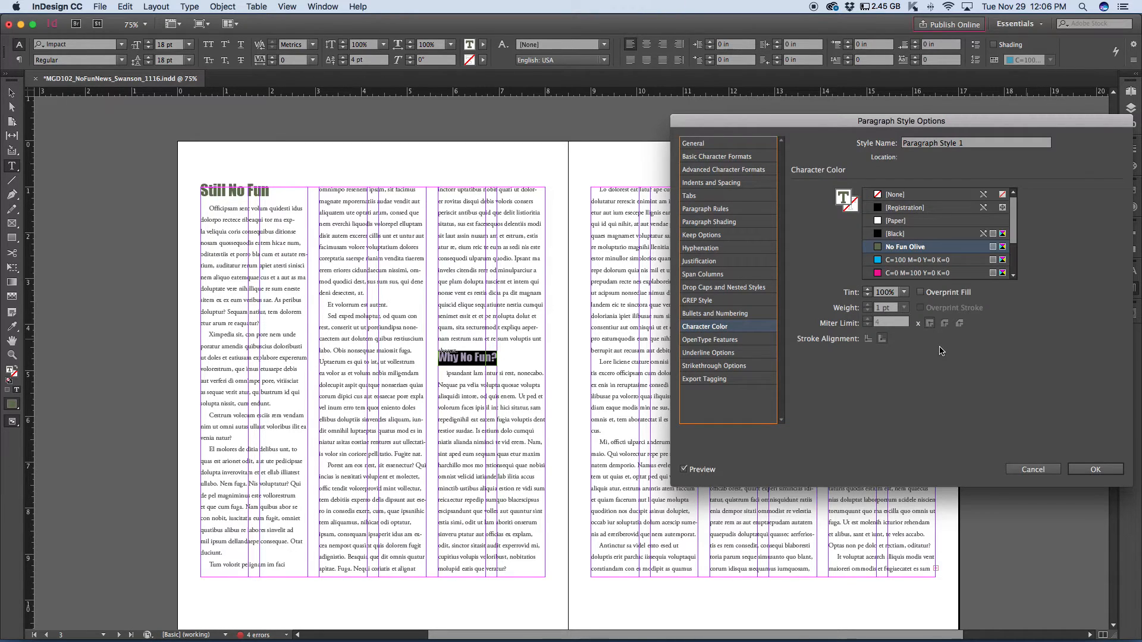
pyautogui.click(878, 235)
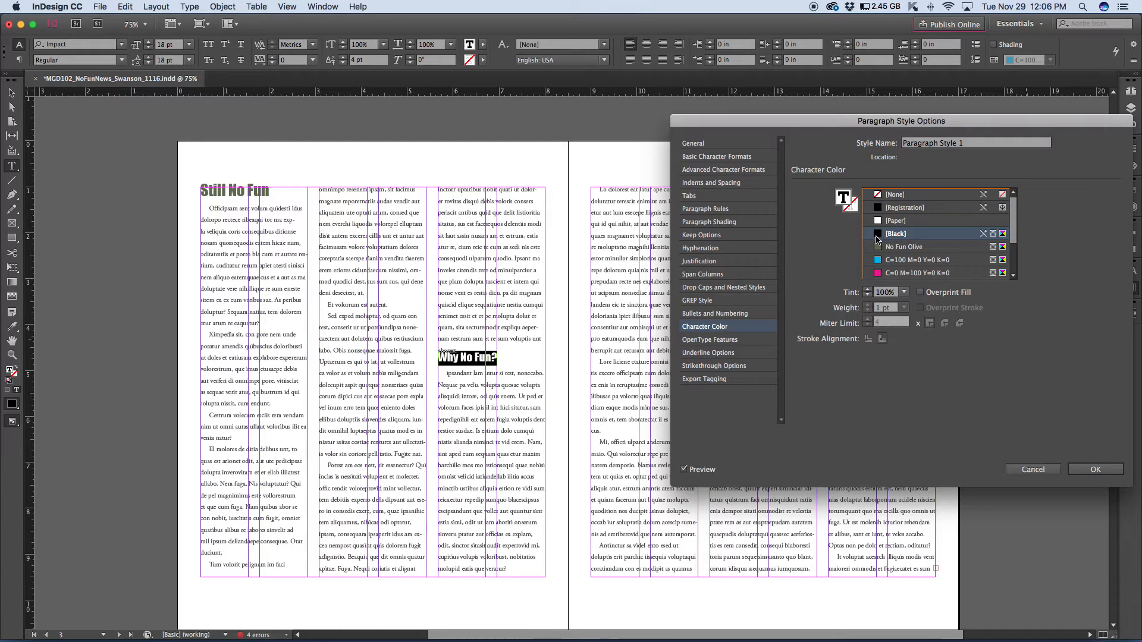
pyautogui.click(903, 292)
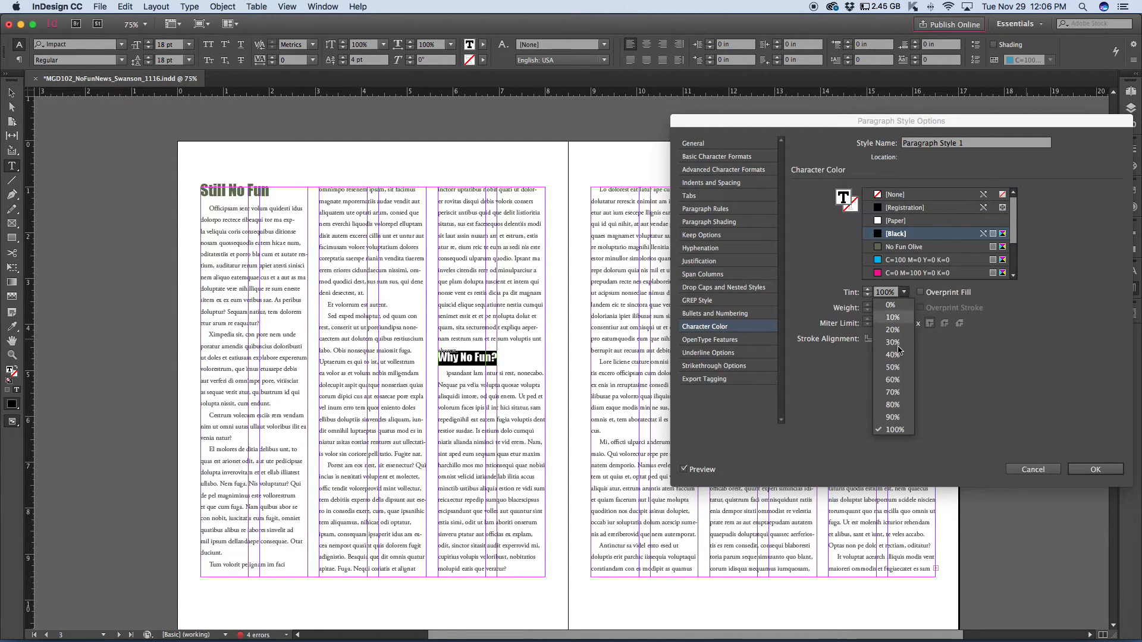
pyautogui.click(891, 405)
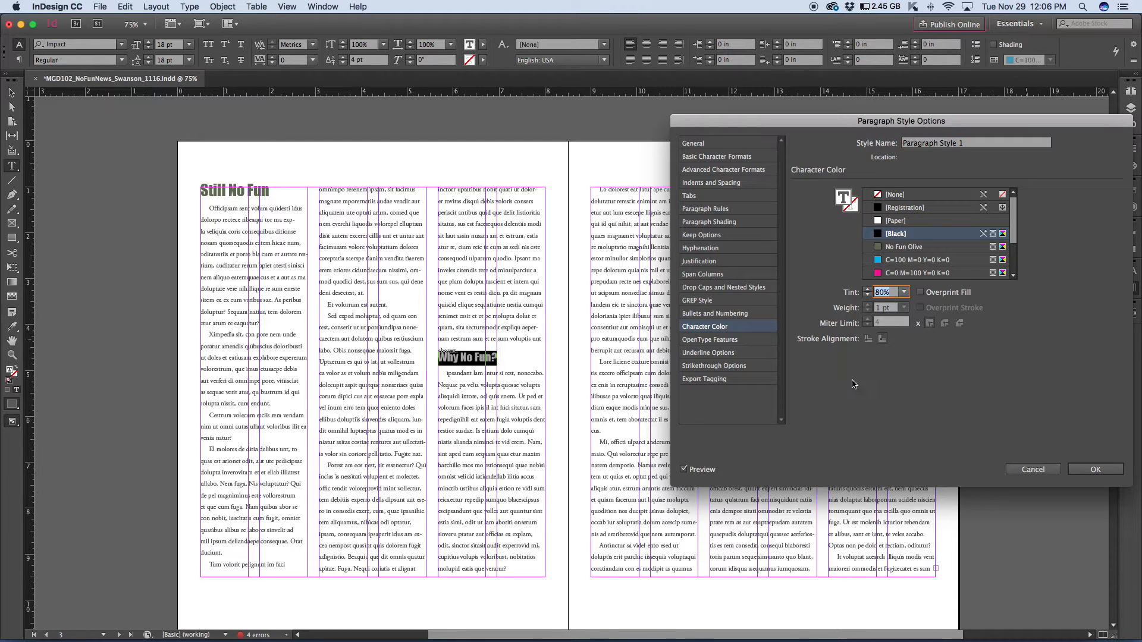
# Step: Confirm the character color settings and rename Paragraph Style 1 as HEADING 2
pyautogui.click(1094, 470)
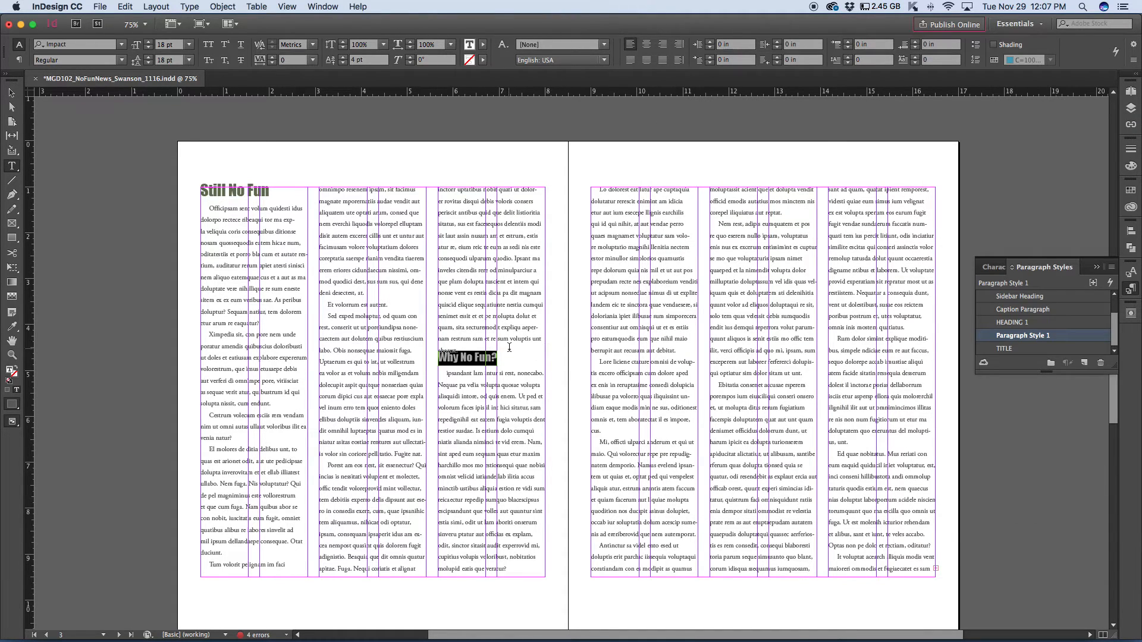
pyautogui.doubleClick(1025, 337)
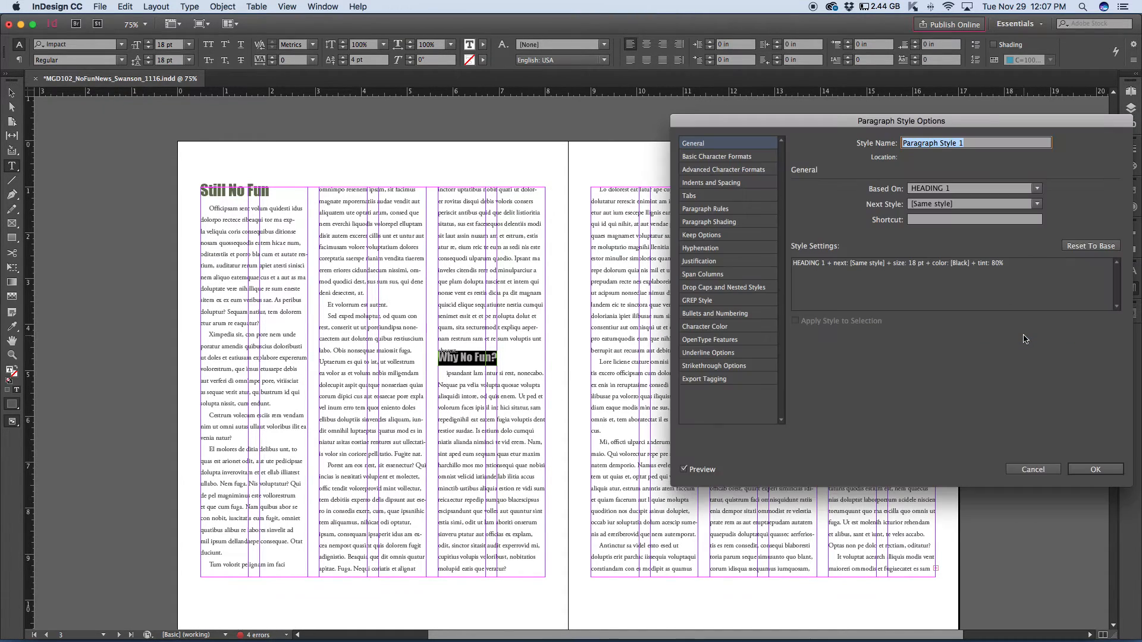
pyautogui.write('HEADING 2')
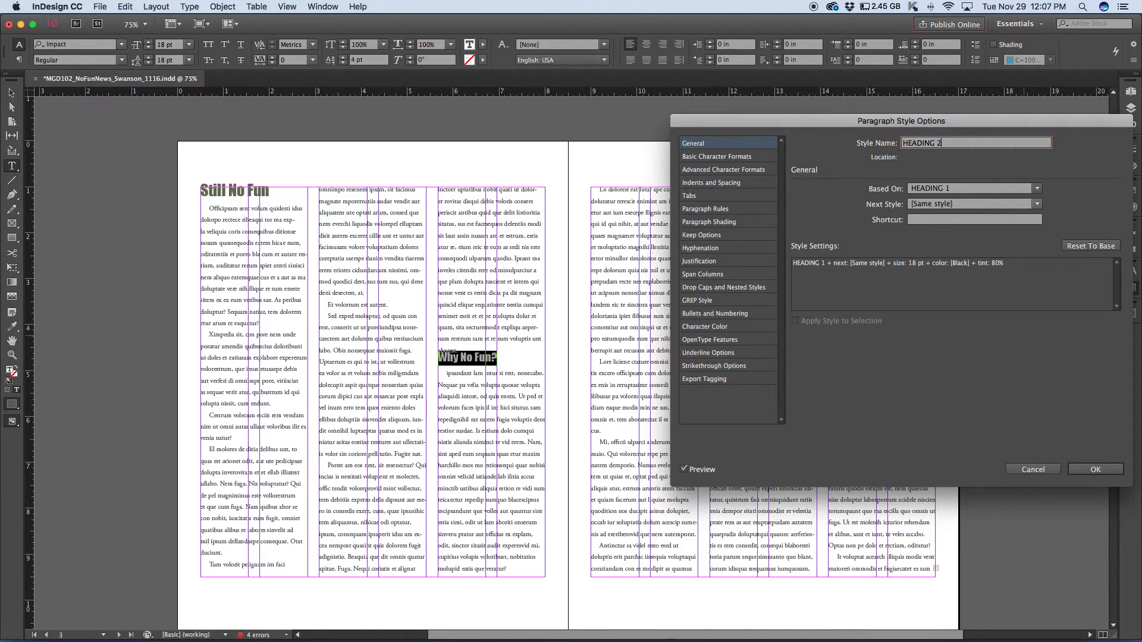
pyautogui.click(1094, 469)
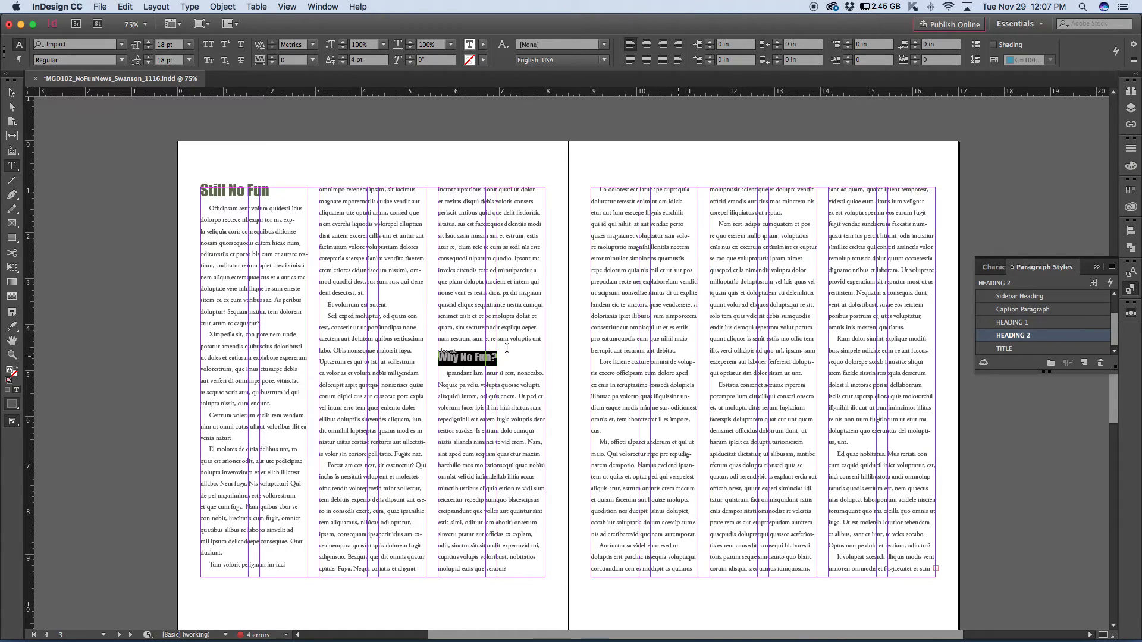
# Step: Add a line break above "Why No Fun?" and insert the subheading "Fun Is Over-rated" in page 2's first frame using the HEADING 2 style
pyautogui.click(521, 351)
pyautogui.press('Return')
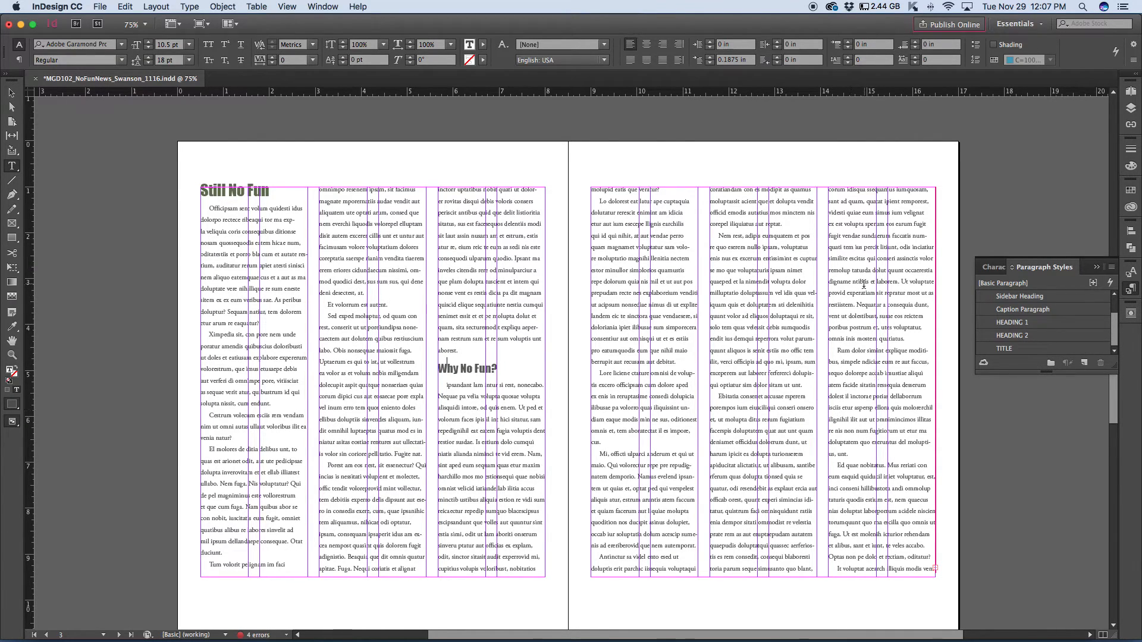
pyautogui.click(236, 439)
pyautogui.press('Return')
pyautogui.press('Return')
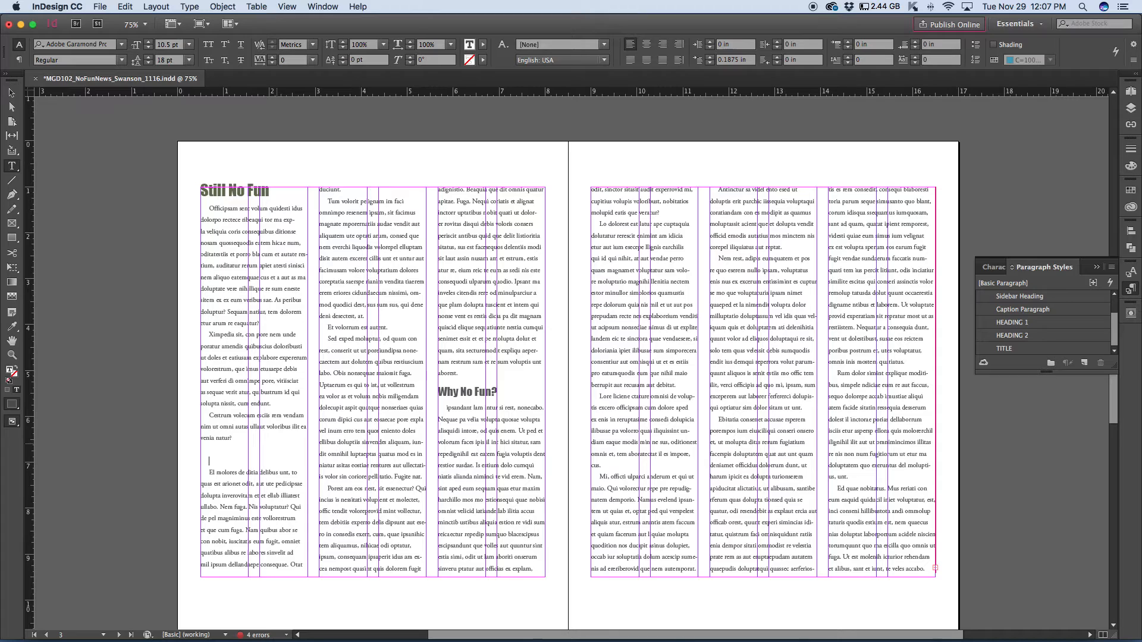
pyautogui.write('Fun Is Over-rated')
pyautogui.moveTo(256, 462); pyautogui.dragTo(208, 461)
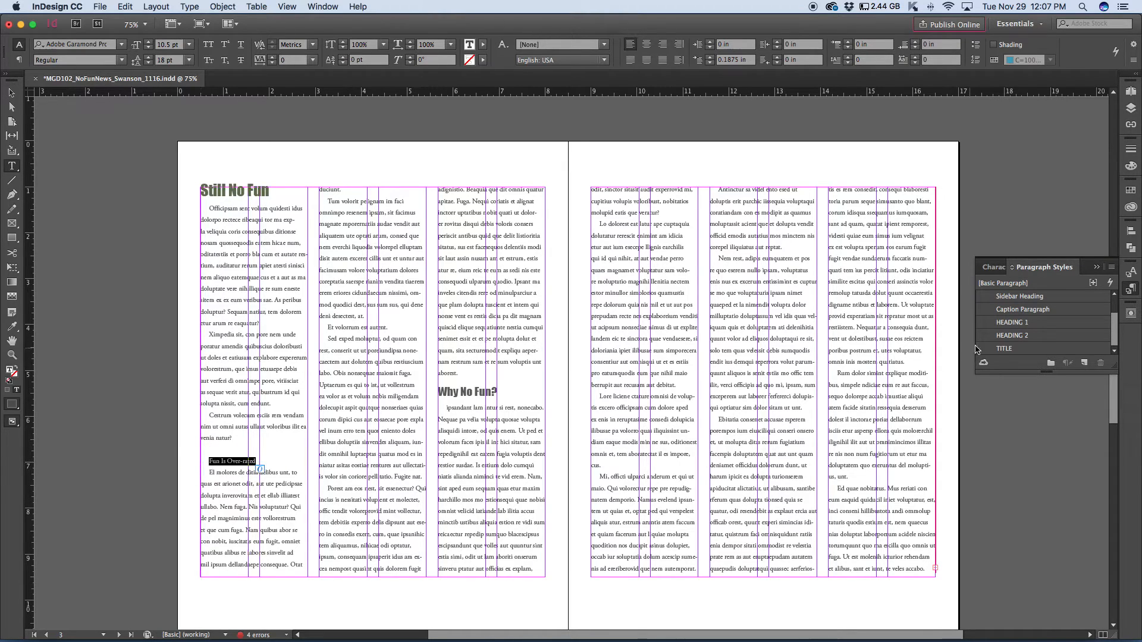
pyautogui.click(1027, 337)
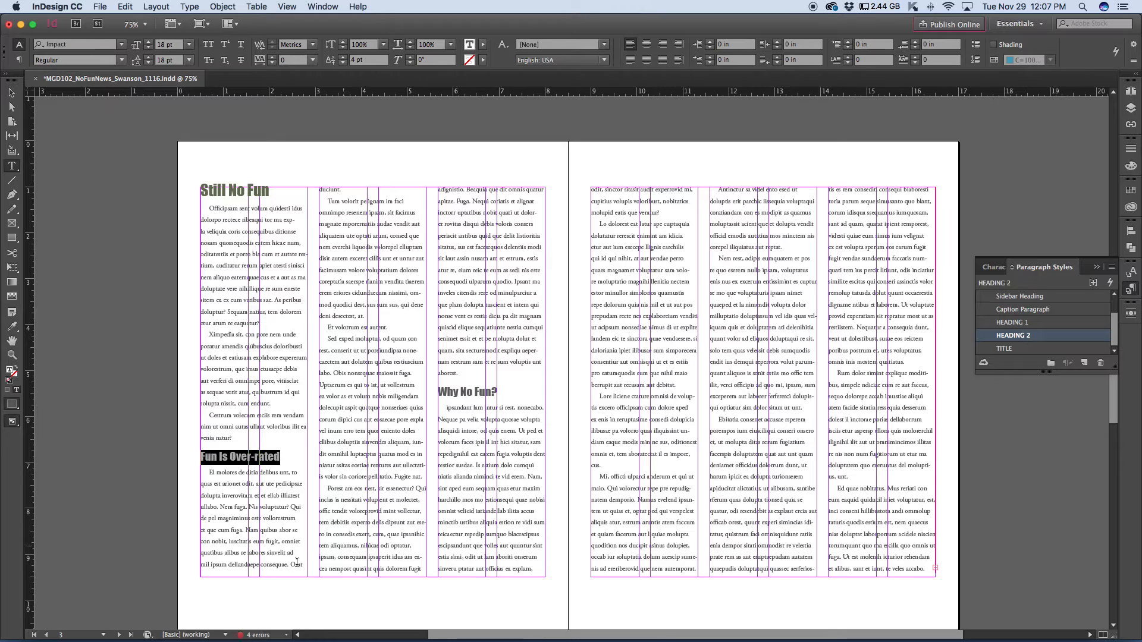
pyautogui.click(342, 488)
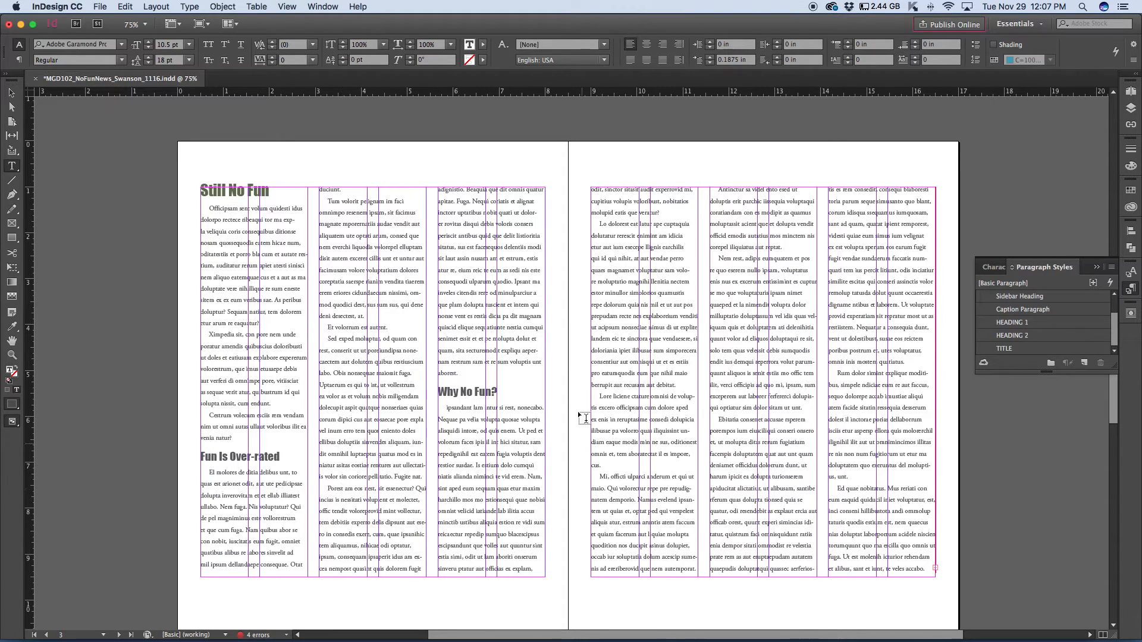
pyautogui.press('Escape')
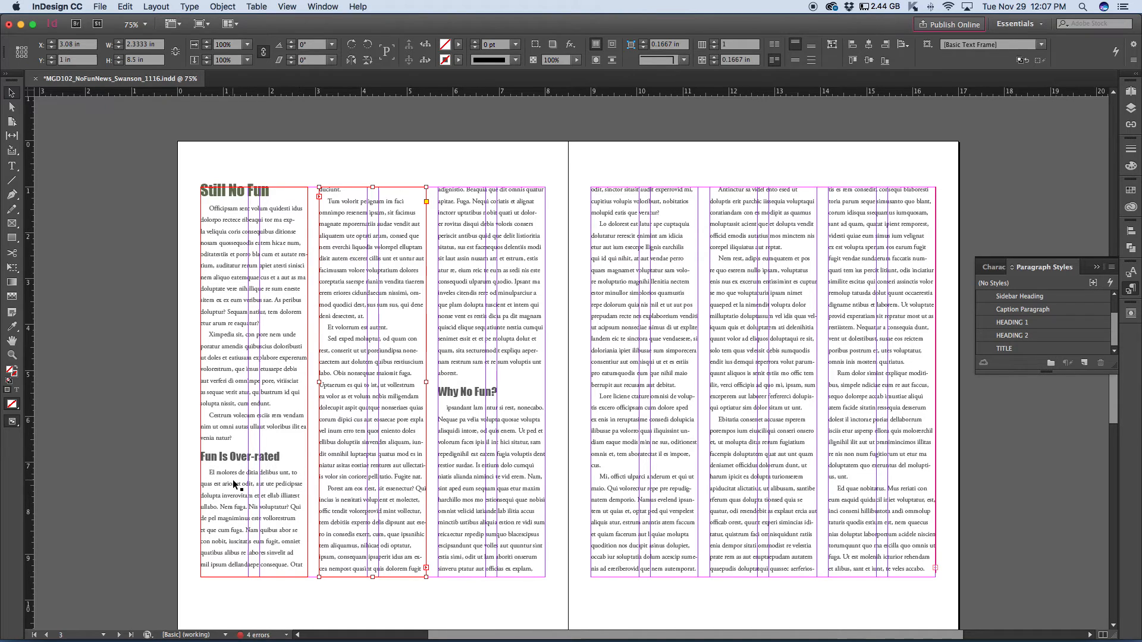
# Step: Set the case of the HEADING 1 paragraph style to All Caps
pyautogui.click(236, 197)
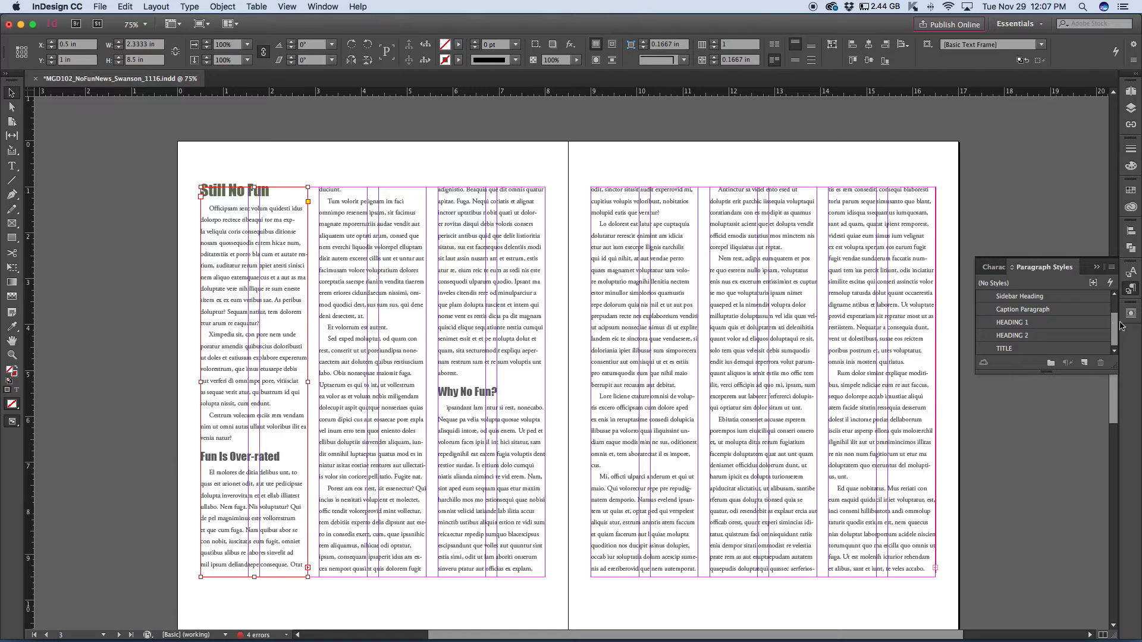
pyautogui.click(1028, 324)
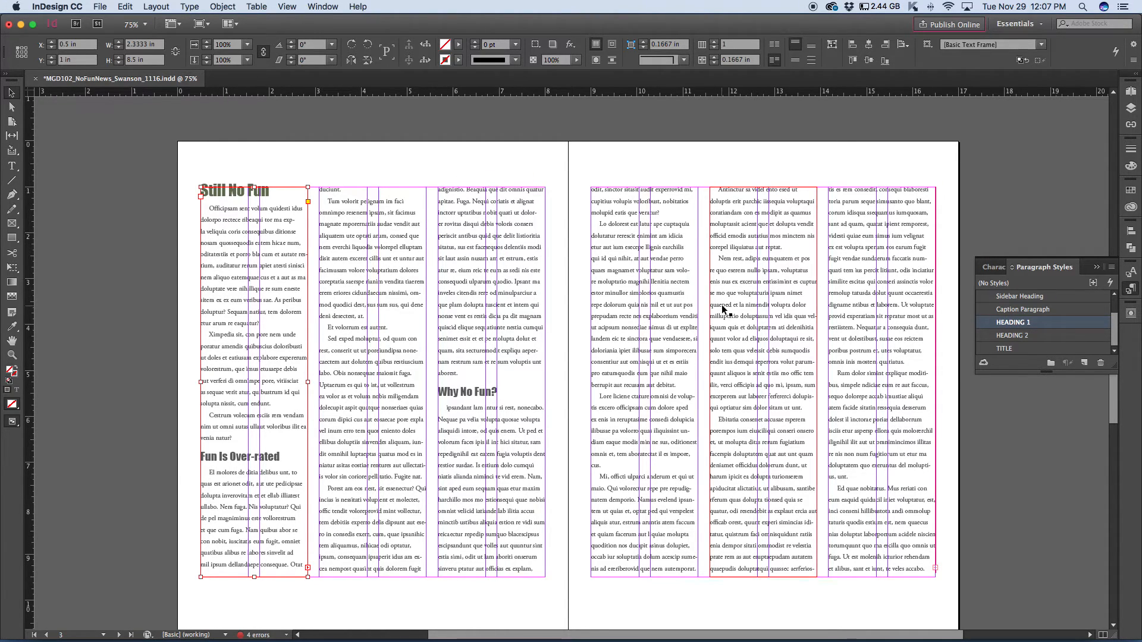
pyautogui.scroll(20, 722, 305)
pyautogui.scroll(-5, 722, 308)
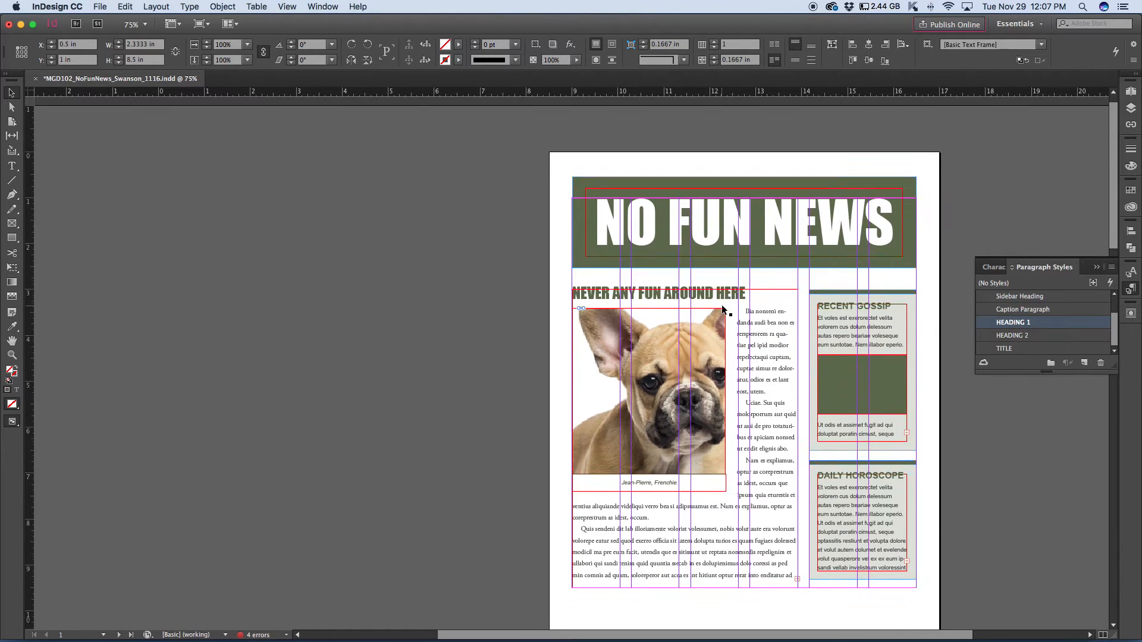
pyautogui.scroll(5, 722, 314)
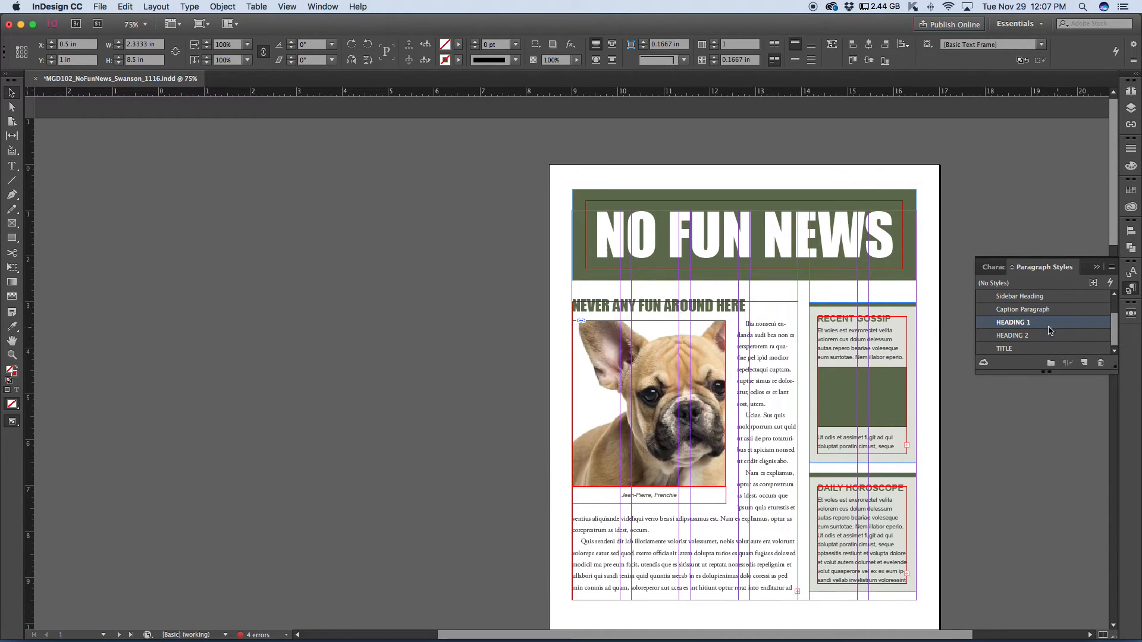
pyautogui.doubleClick(1014, 323)
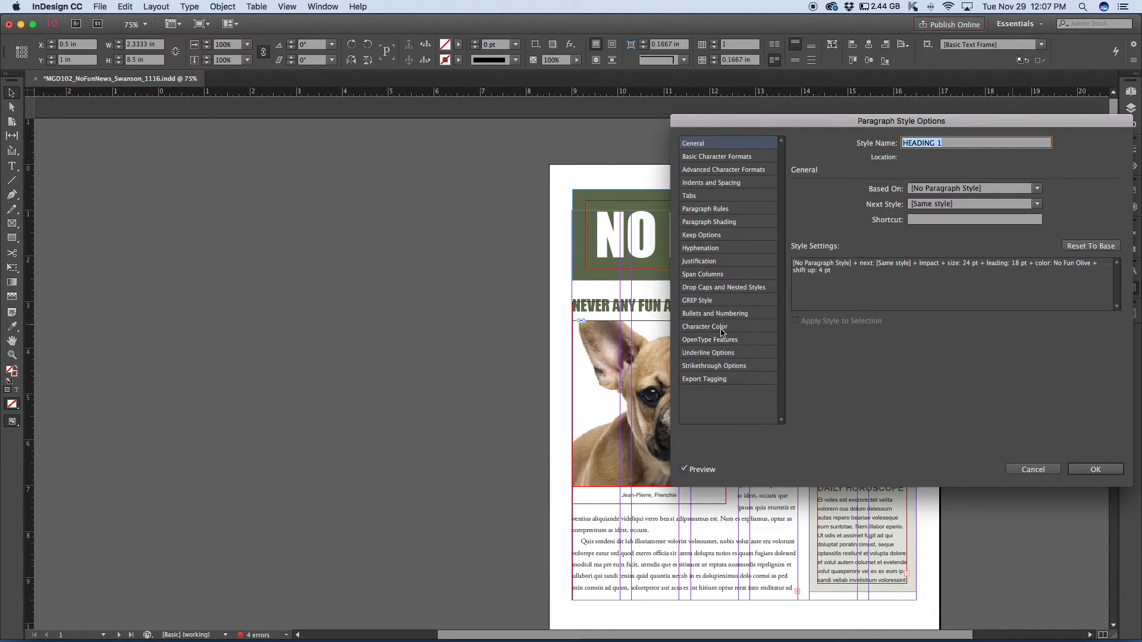
pyautogui.click(721, 329)
pyautogui.click(710, 170)
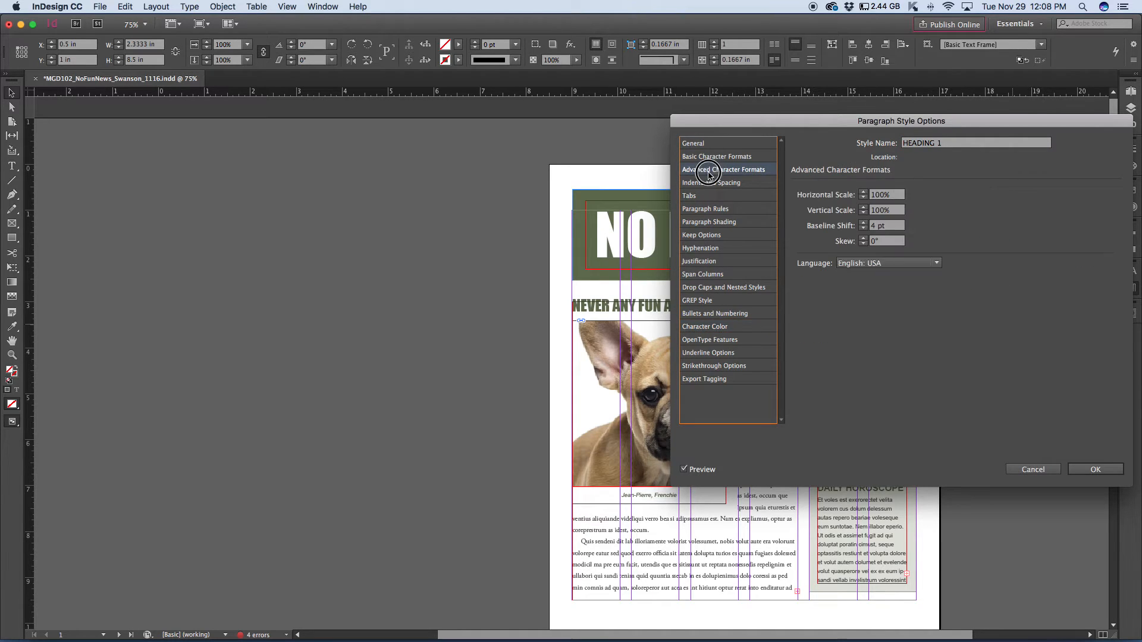
pyautogui.click(709, 156)
pyautogui.click(907, 257)
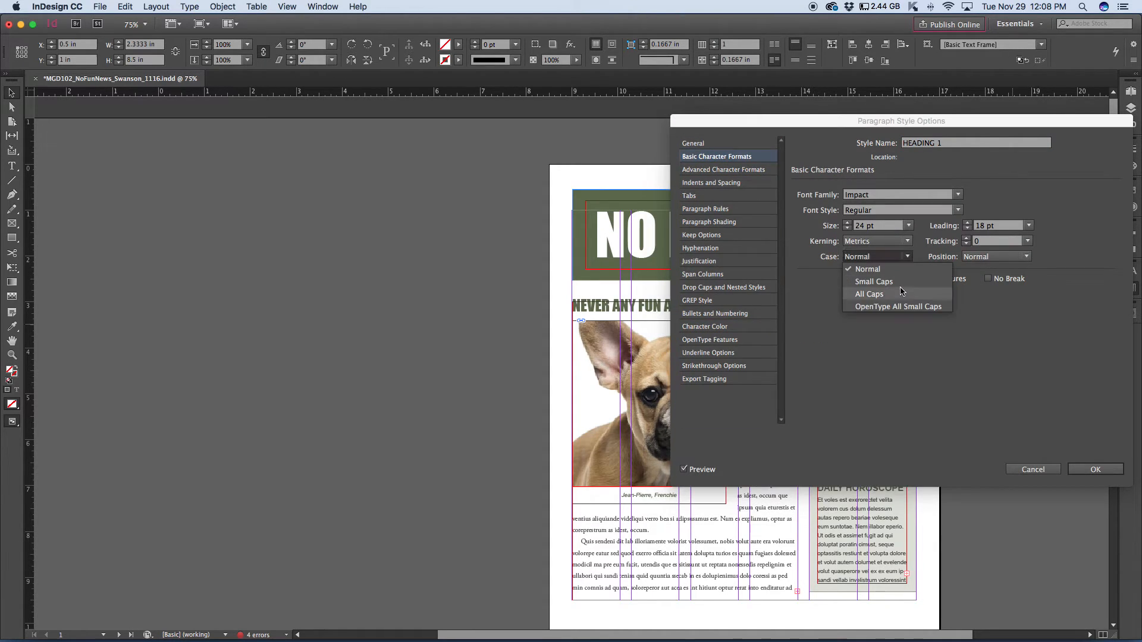
pyautogui.click(898, 294)
pyautogui.click(1096, 470)
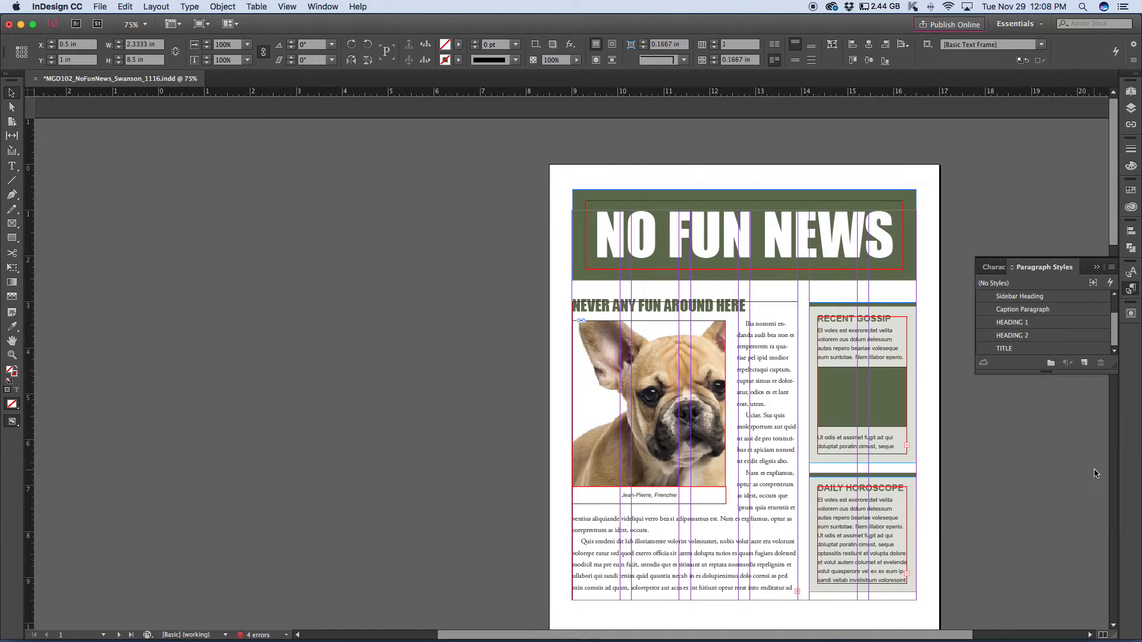
# Step: Set the case of the HEADING 2 paragraph style to Normal so its subheadings do not inherit all caps
pyautogui.scroll(-2, 732, 444)
pyautogui.scroll(-10, 684, 429)
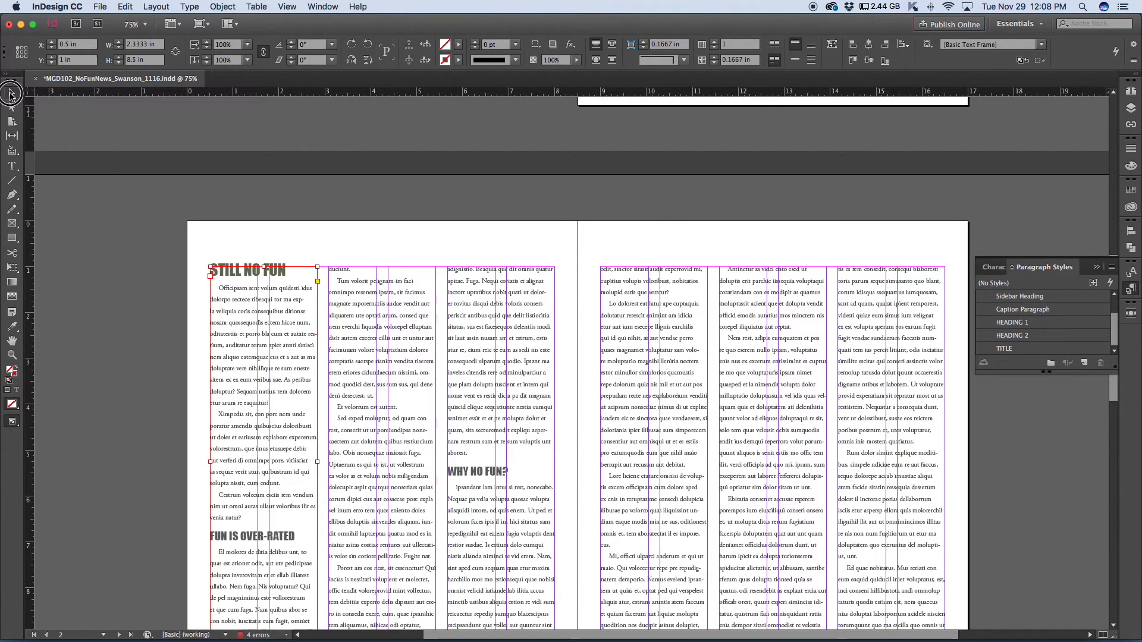
pyautogui.click(468, 410)
pyautogui.scroll(-3, 490, 474)
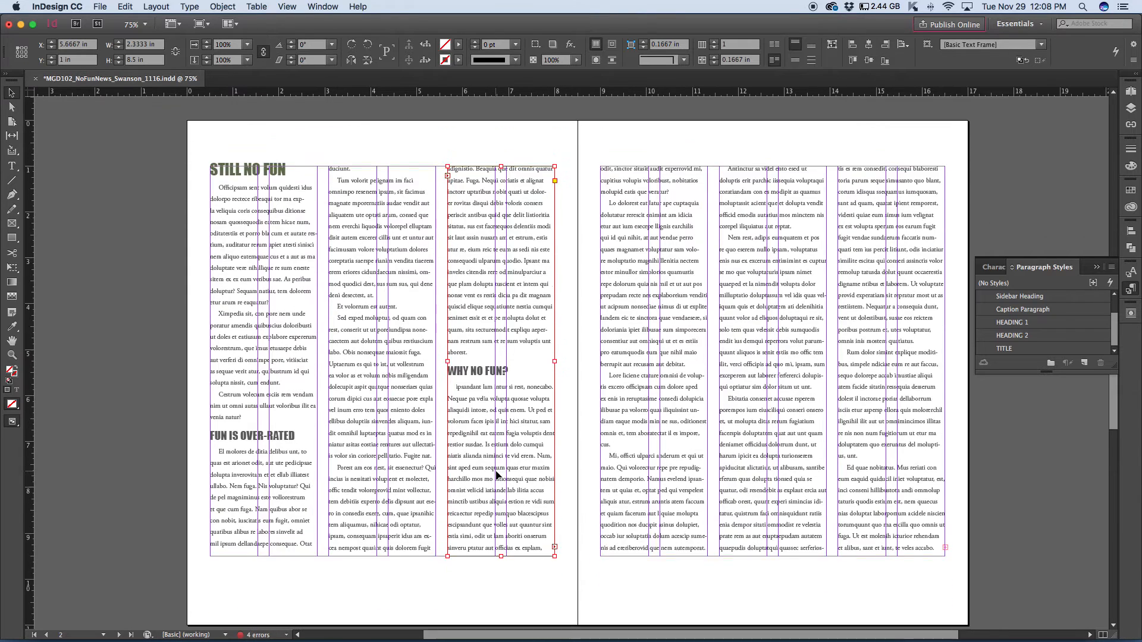
pyautogui.click(1027, 336)
pyautogui.doubleClick(1027, 336)
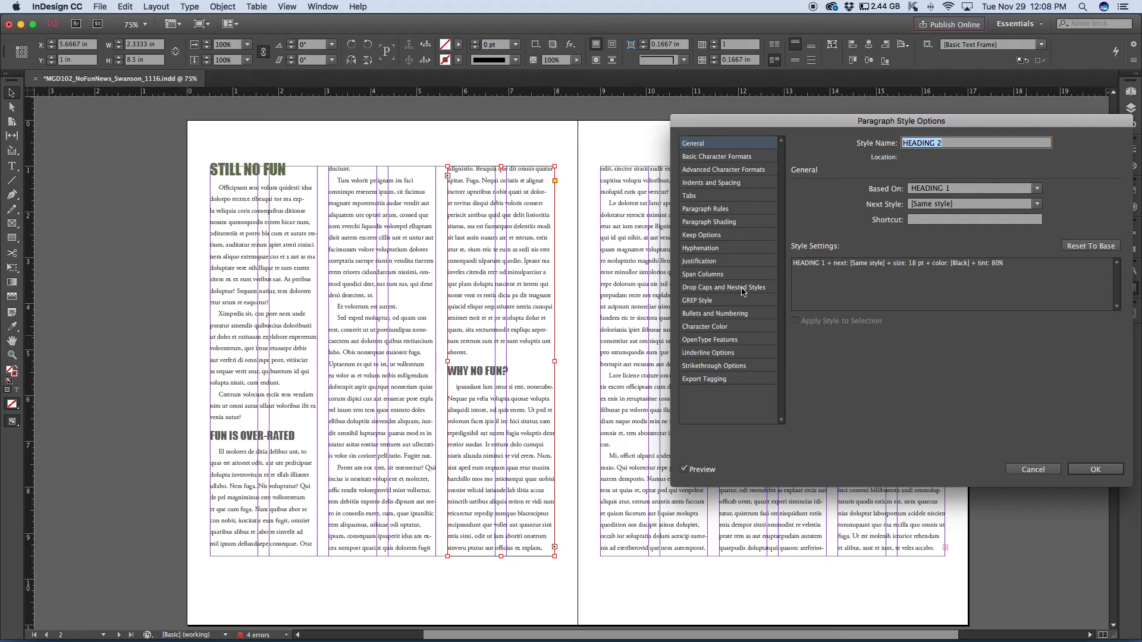
pyautogui.click(701, 173)
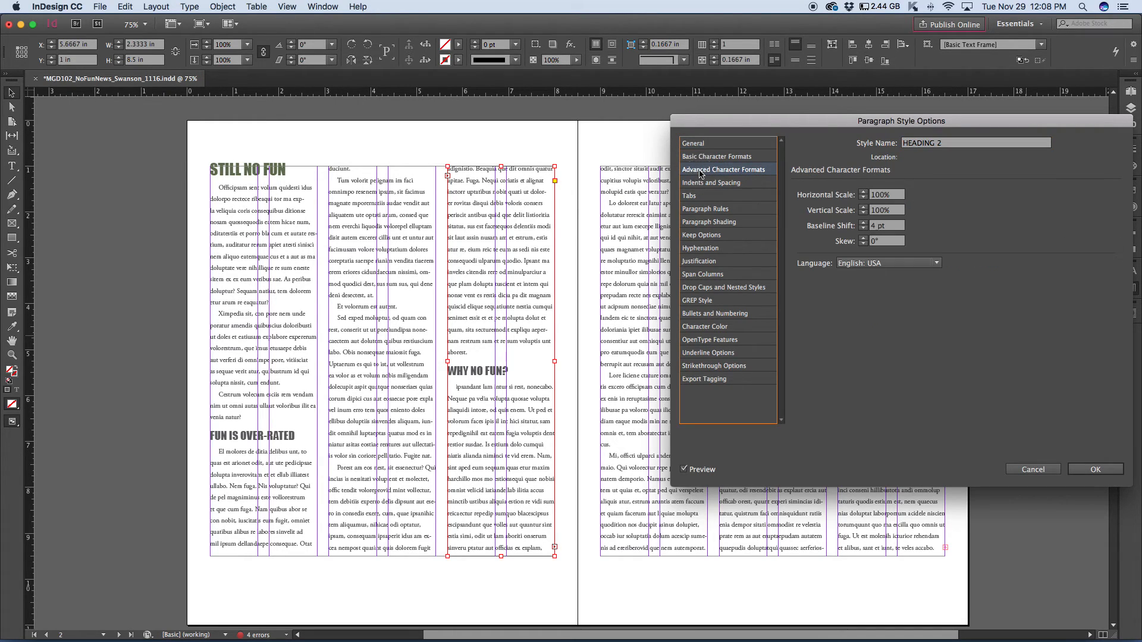
pyautogui.click(708, 156)
pyautogui.click(906, 257)
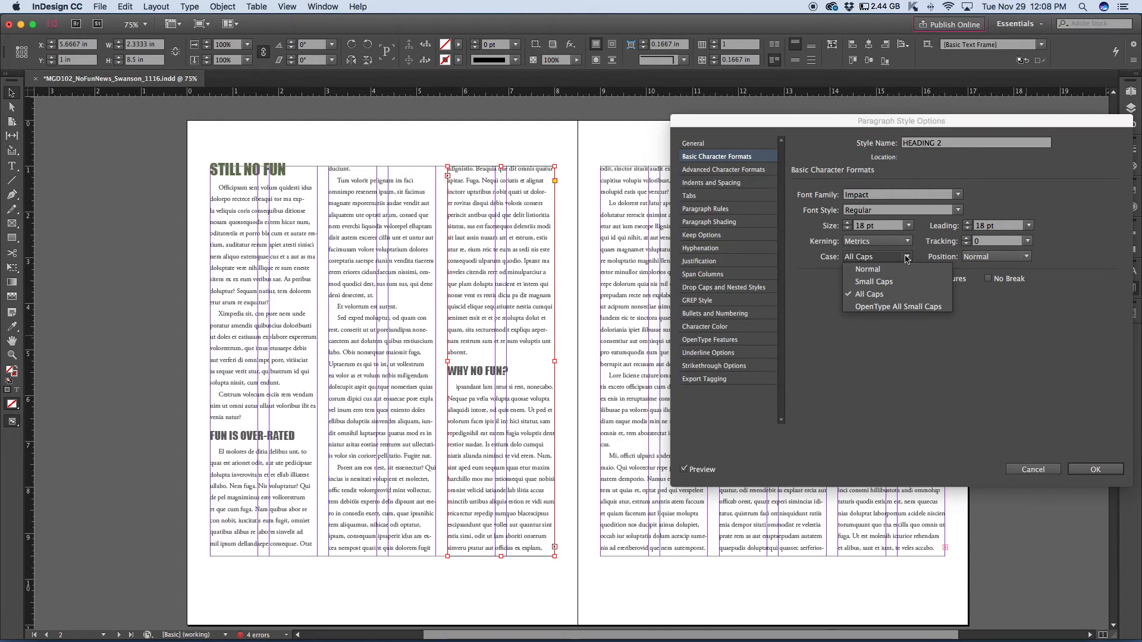
pyautogui.click(891, 270)
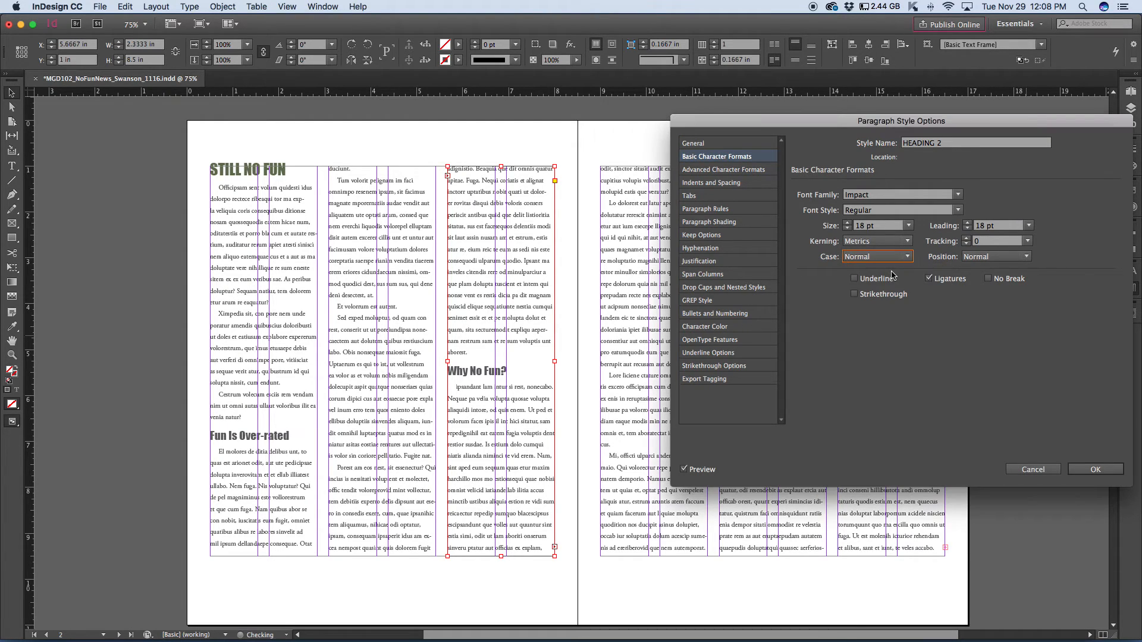
pyautogui.click(1095, 469)
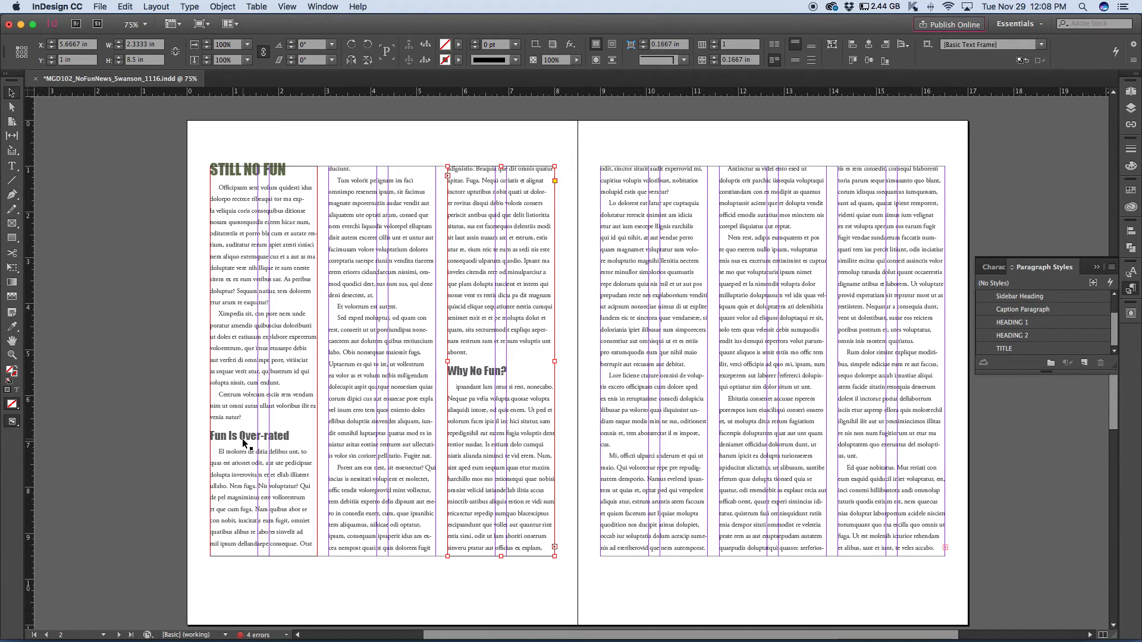
# Step: Change the character color of the HEADING 2 style to the yellow swatch C=0 M=0 Y=100 K=0
pyautogui.doubleClick(487, 373)
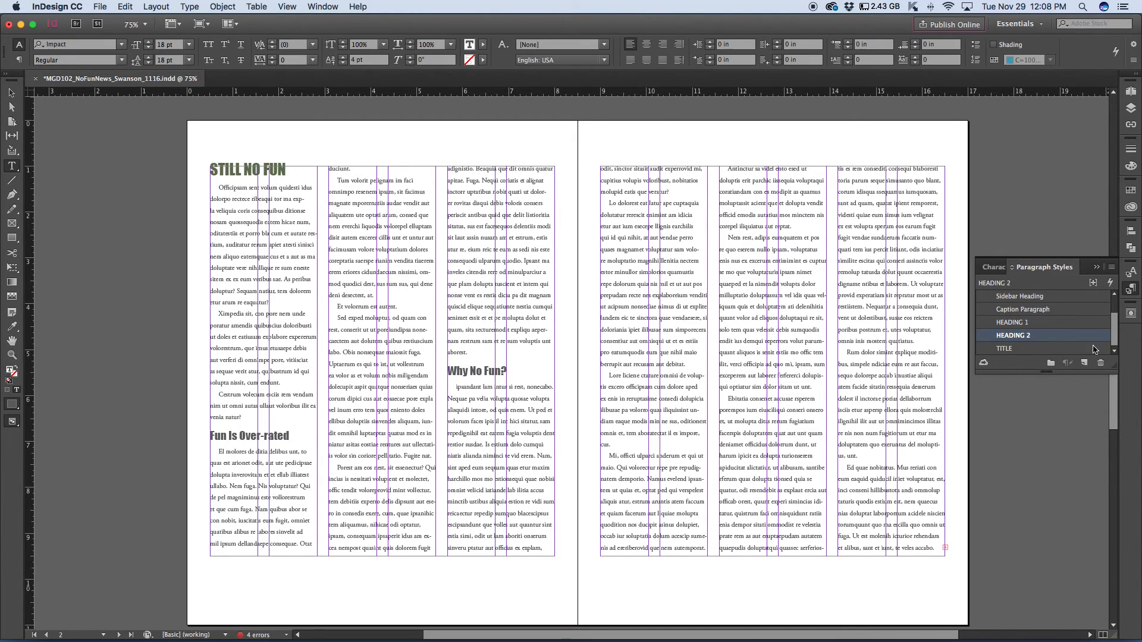
pyautogui.doubleClick(1013, 337)
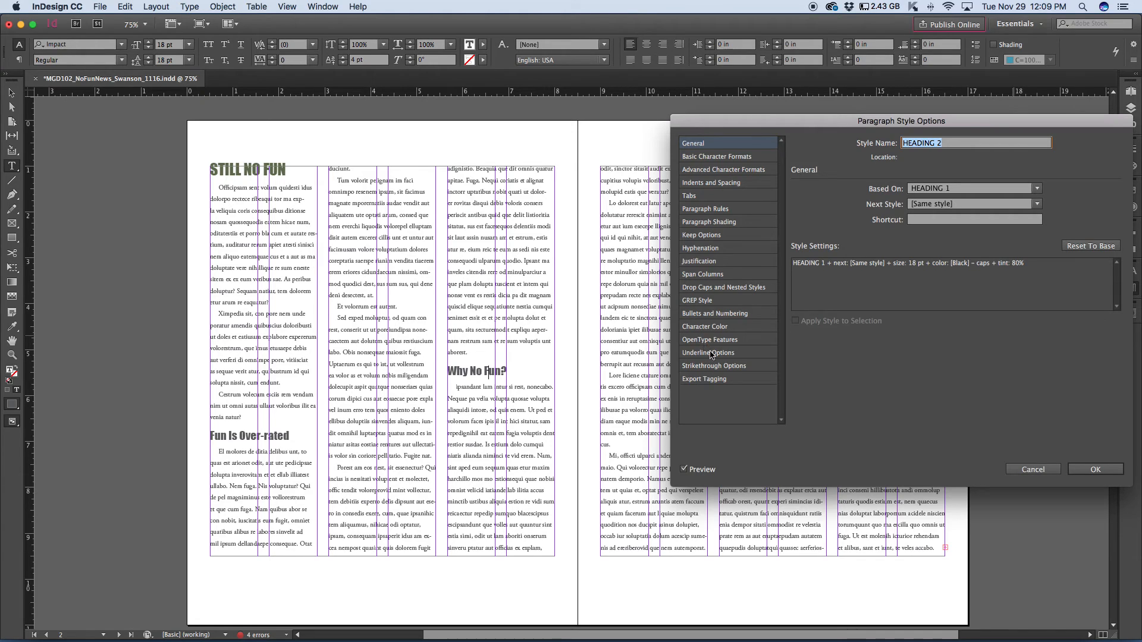
pyautogui.click(706, 326)
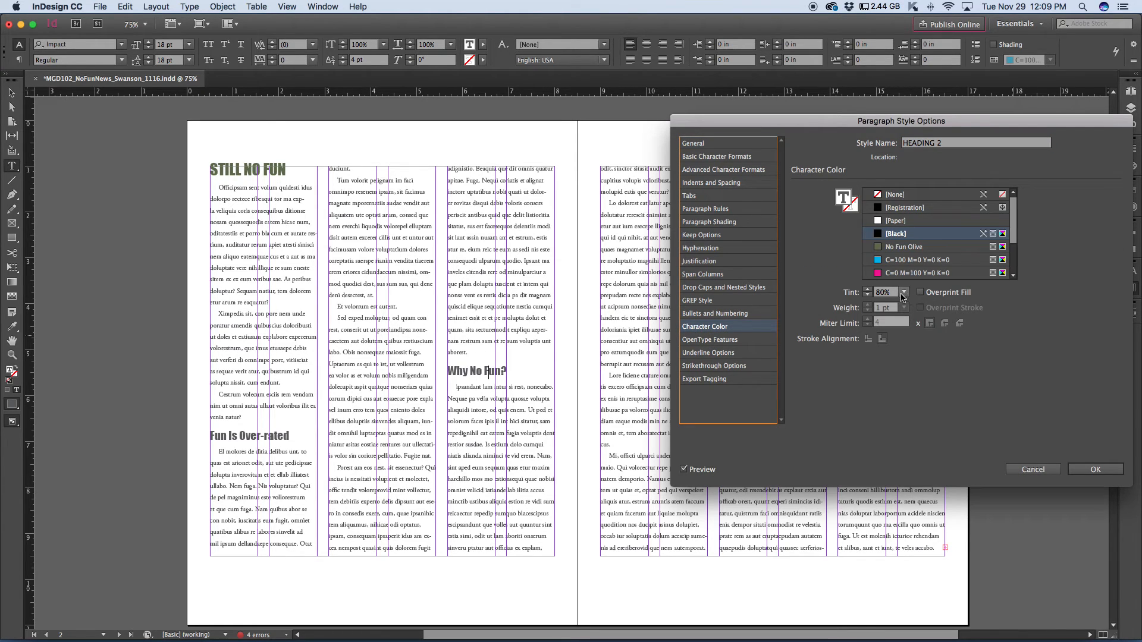
pyautogui.scroll(-2, 908, 263)
pyautogui.click(906, 259)
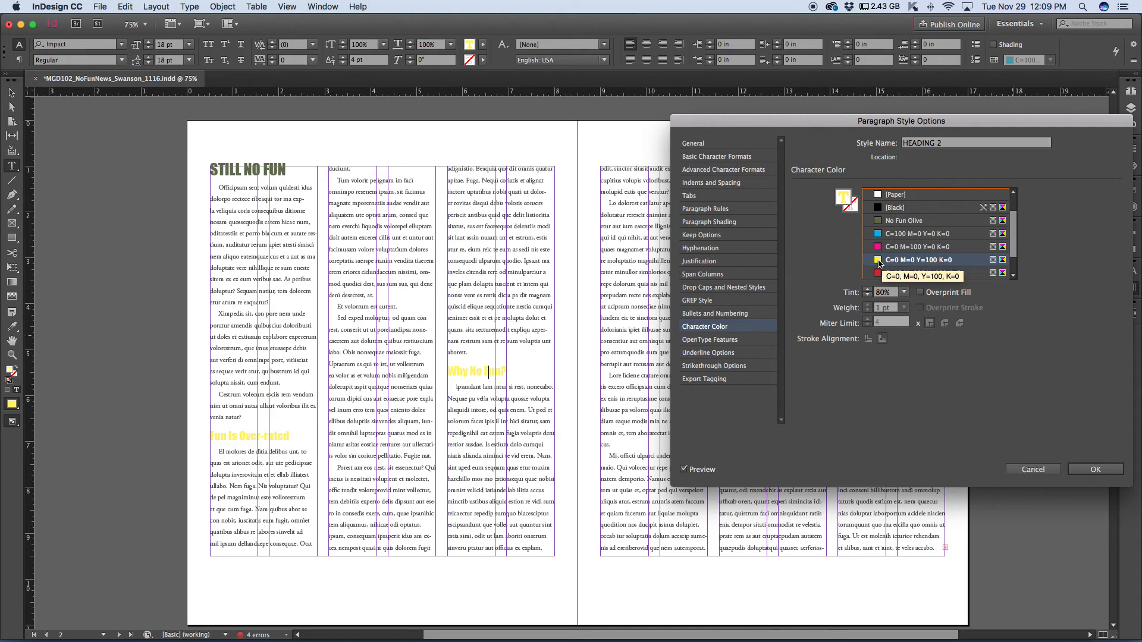
pyautogui.click(1095, 469)
# Step: Edit the yellow C=0 M=0 Y=100 K=0 swatch, setting its magenta value to 60%
pyautogui.click(1130, 193)
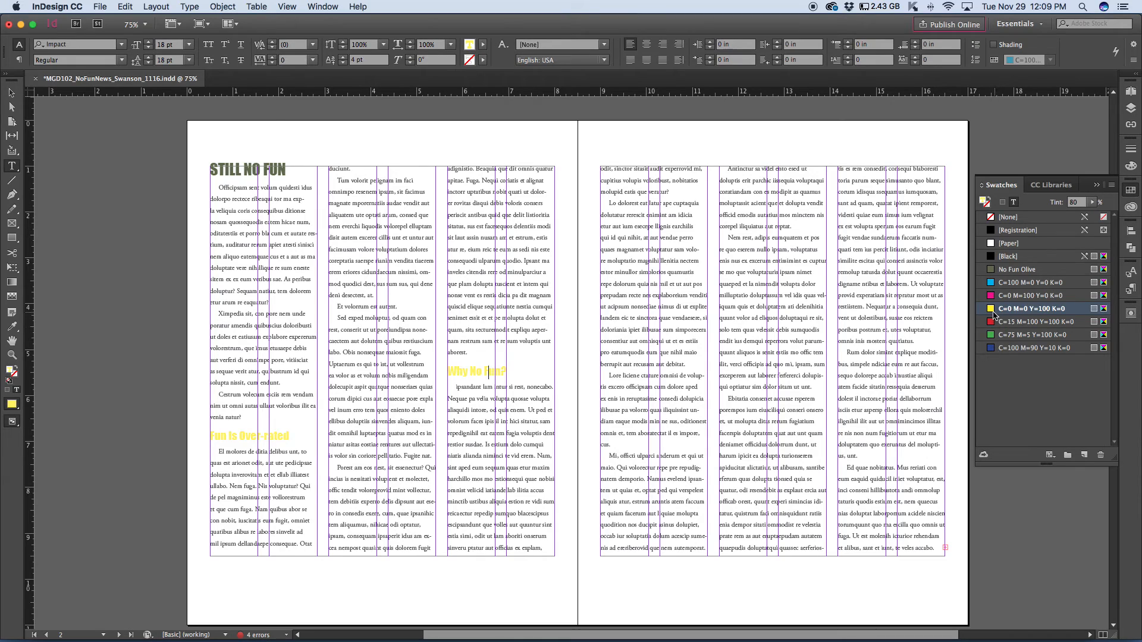
pyautogui.doubleClick(992, 309)
pyautogui.click(440, 336)
pyautogui.doubleClick(484, 335)
pyautogui.write('60')
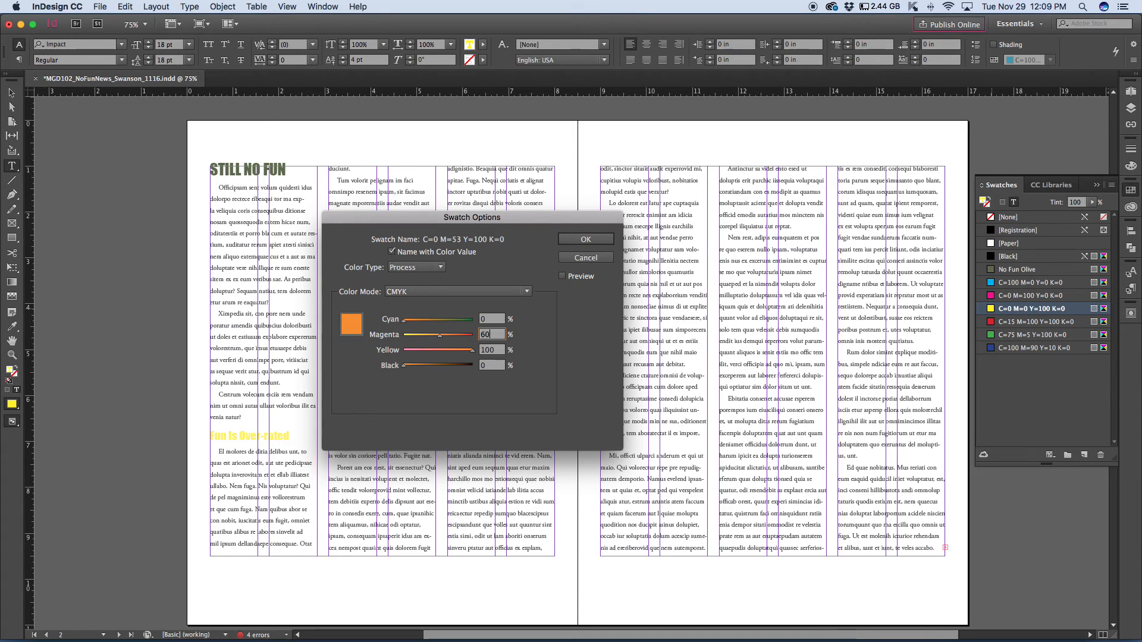
pyautogui.click(585, 240)
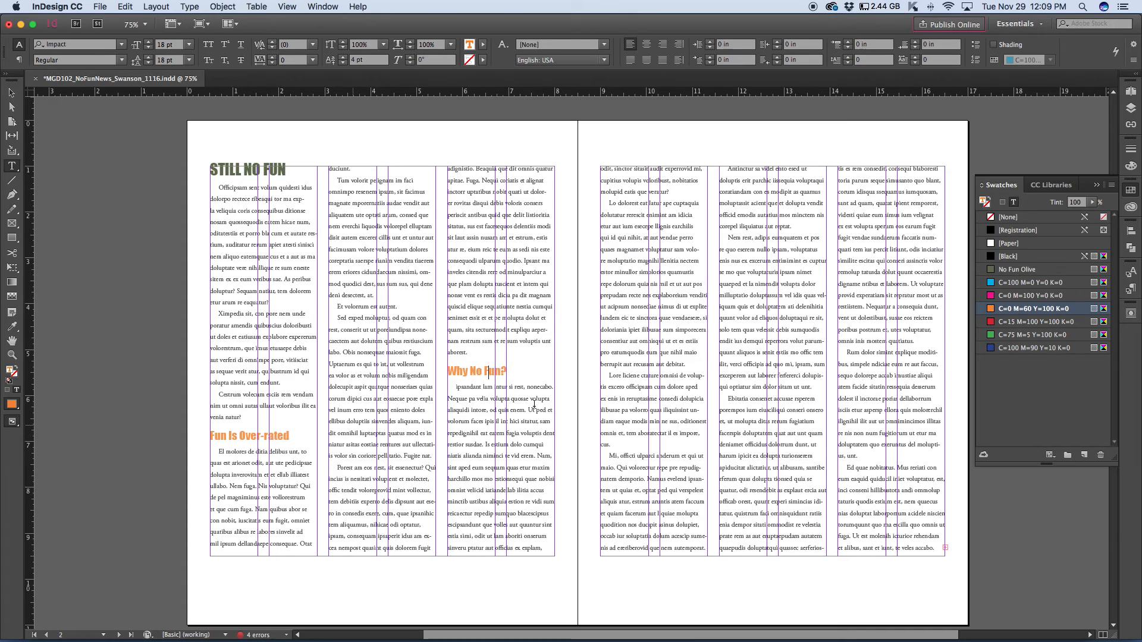
# Step: Turn off naming by color value for the orange C=0 M=60 Y=100 K=0 swatch and rename it Cheese Gold
pyautogui.doubleClick(1008, 310)
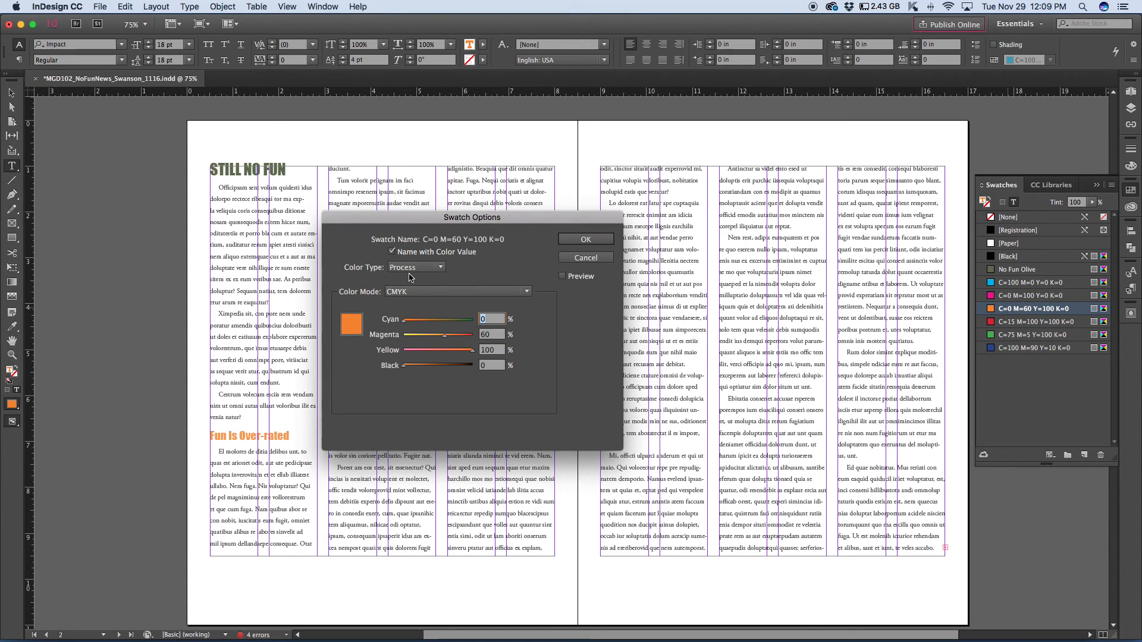
pyautogui.click(392, 252)
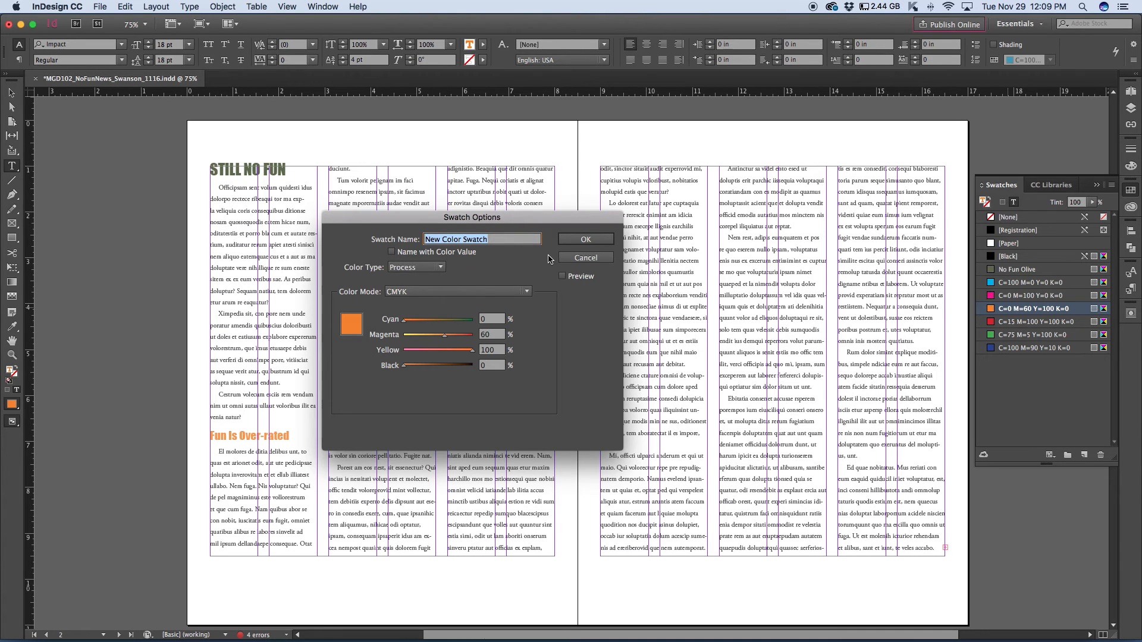
pyautogui.write('Cheese Gold')
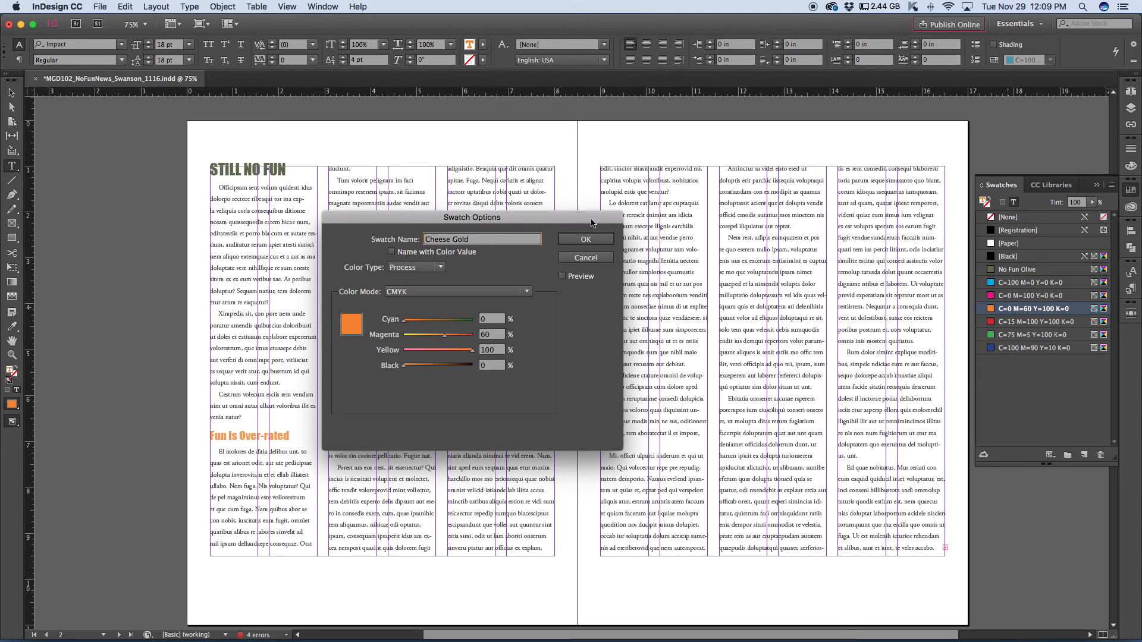
pyautogui.click(591, 237)
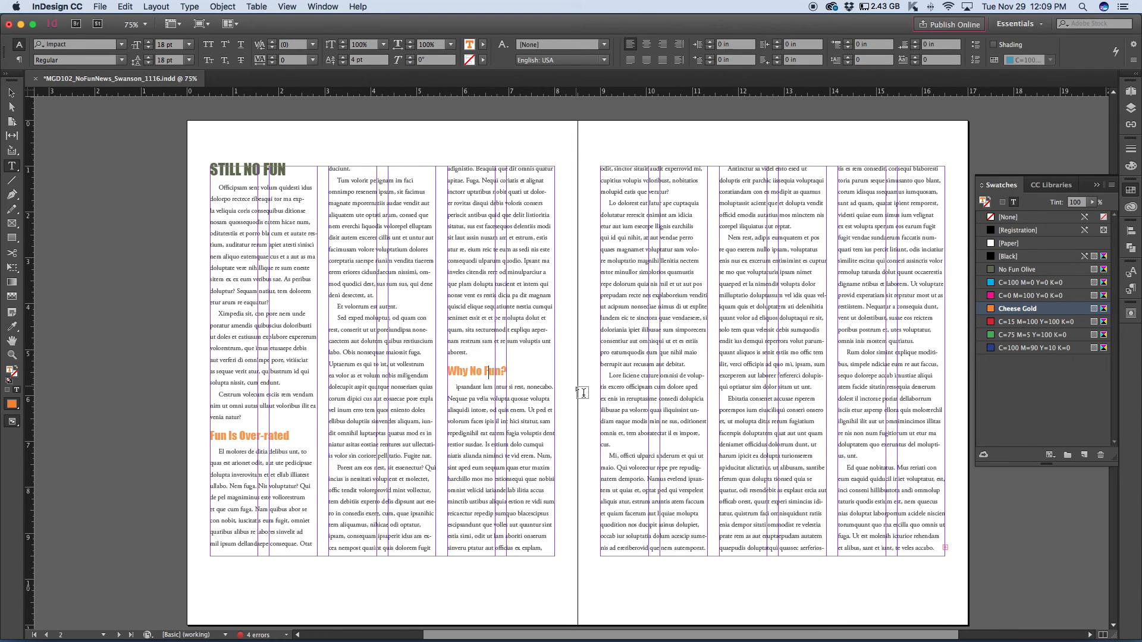
# Step: Review the cover page and the page 2–3 spread, comparing their heading styles, colors and overall layout
pyautogui.scroll(10, 531, 425)
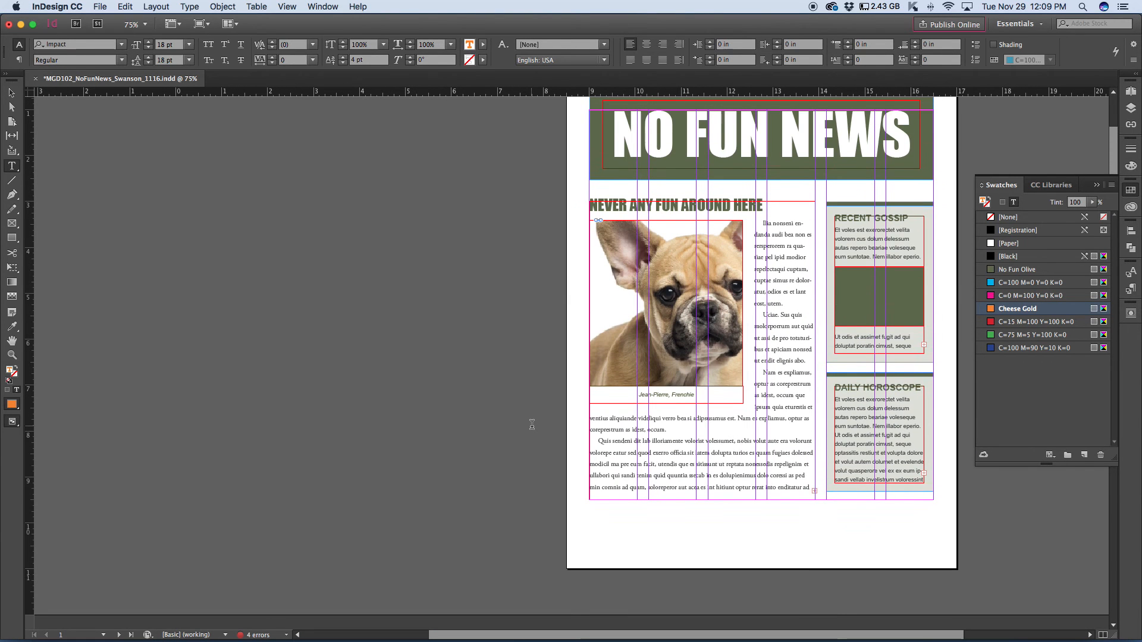
pyautogui.hscroll(3, 531, 426)
pyautogui.scroll(-10, 532, 425)
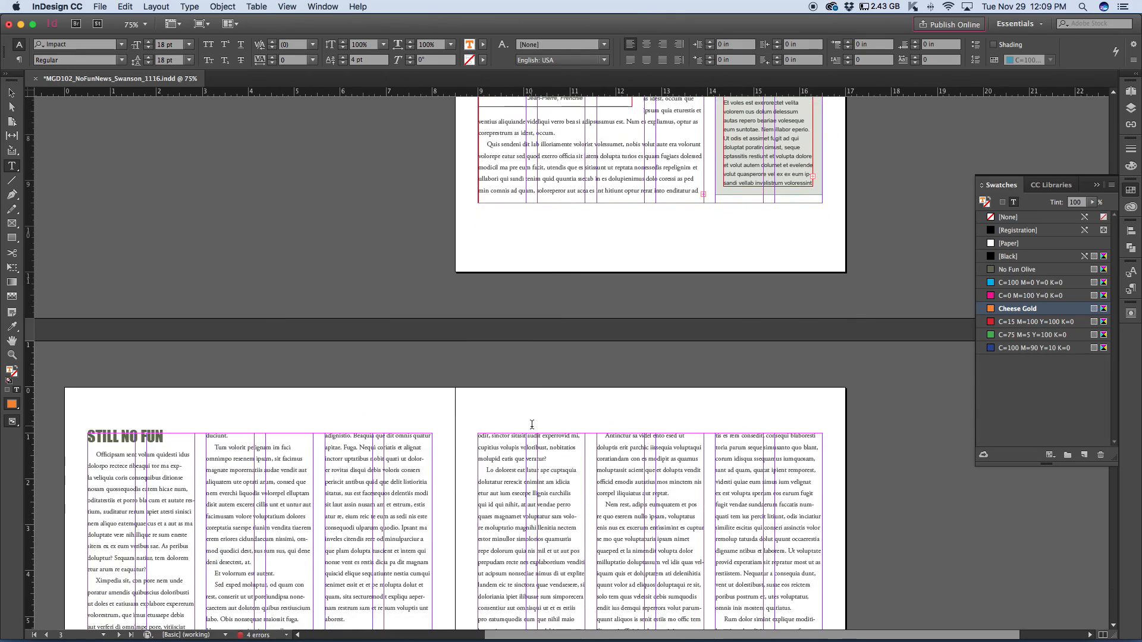
pyautogui.scroll(10, 532, 425)
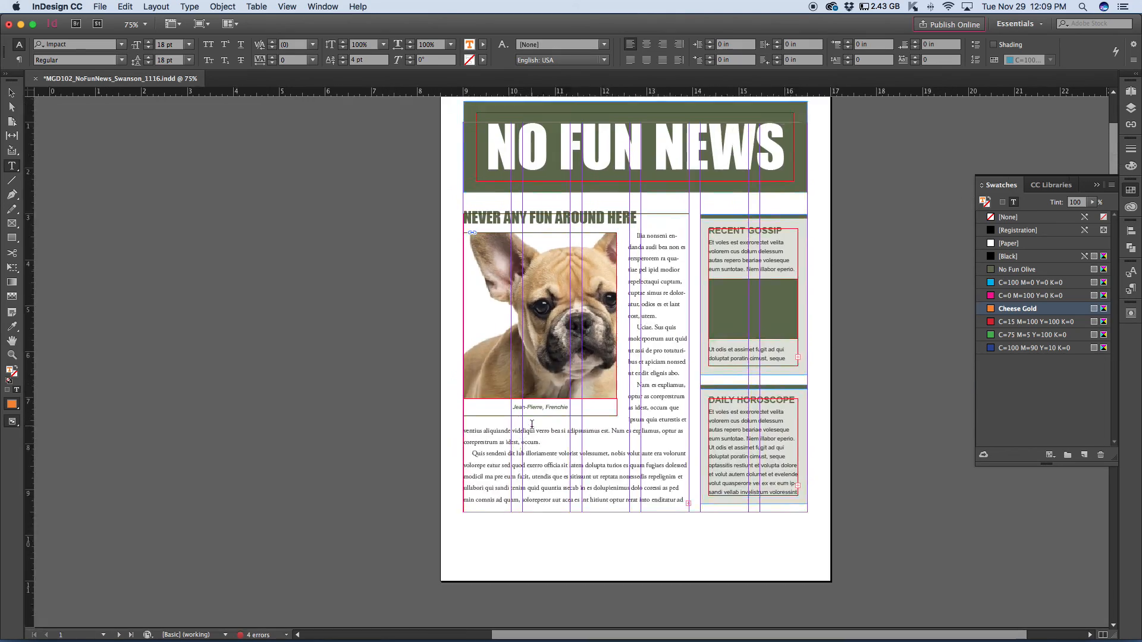
pyautogui.hscroll(2, 532, 425)
pyautogui.scroll(-10, 709, 486)
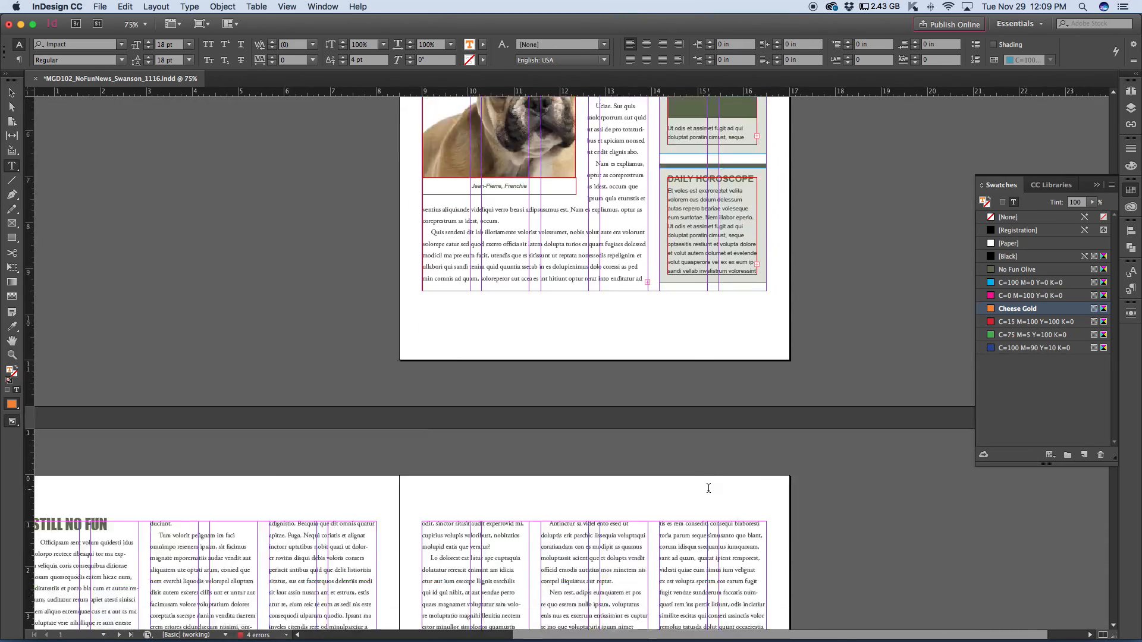
pyautogui.scroll(2, 709, 486)
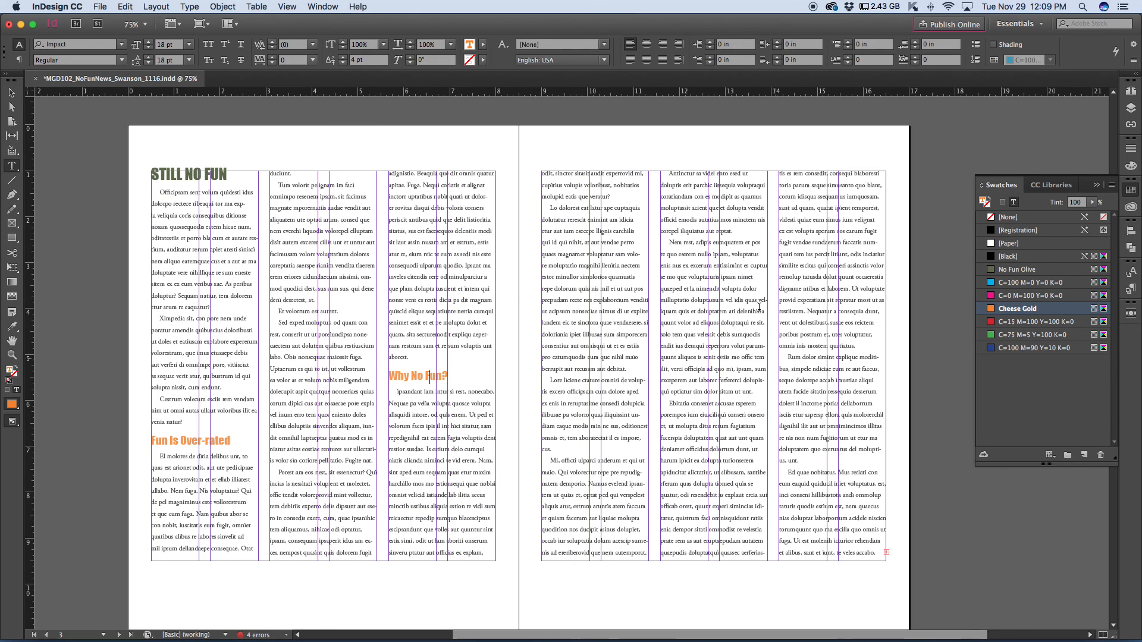
pyautogui.scroll(-2, 767, 343)
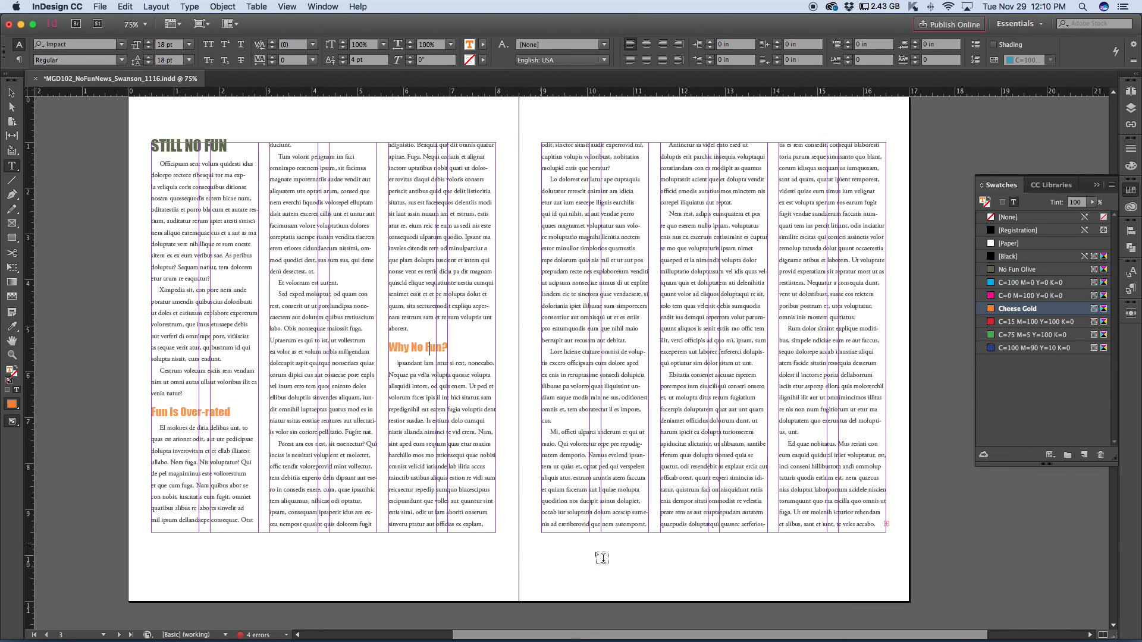
pyautogui.scroll(2, 601, 557)
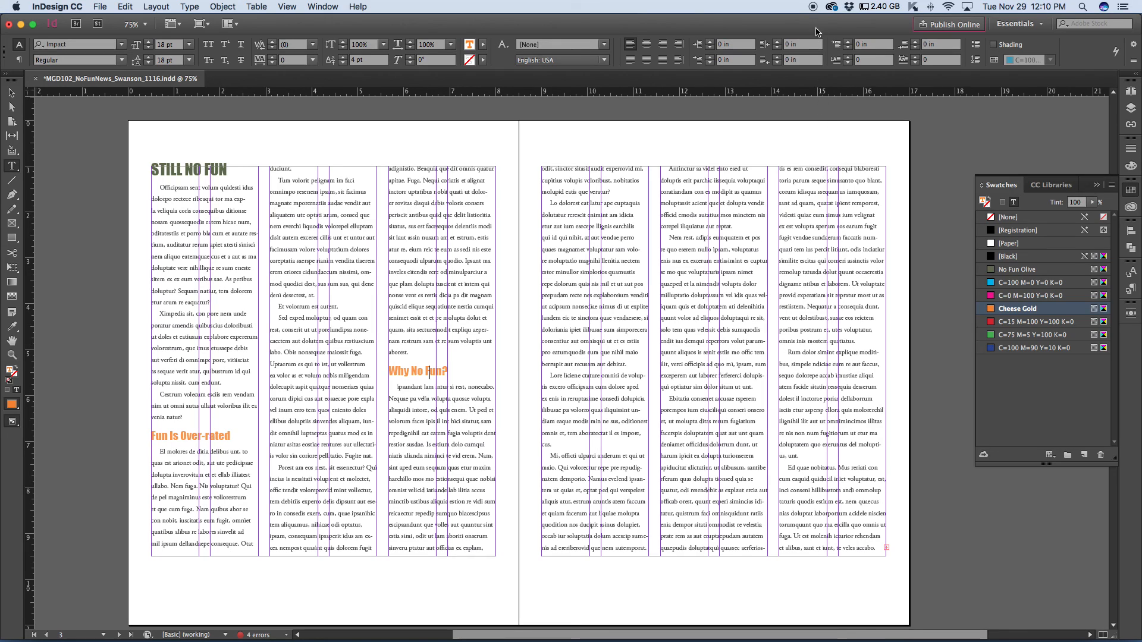